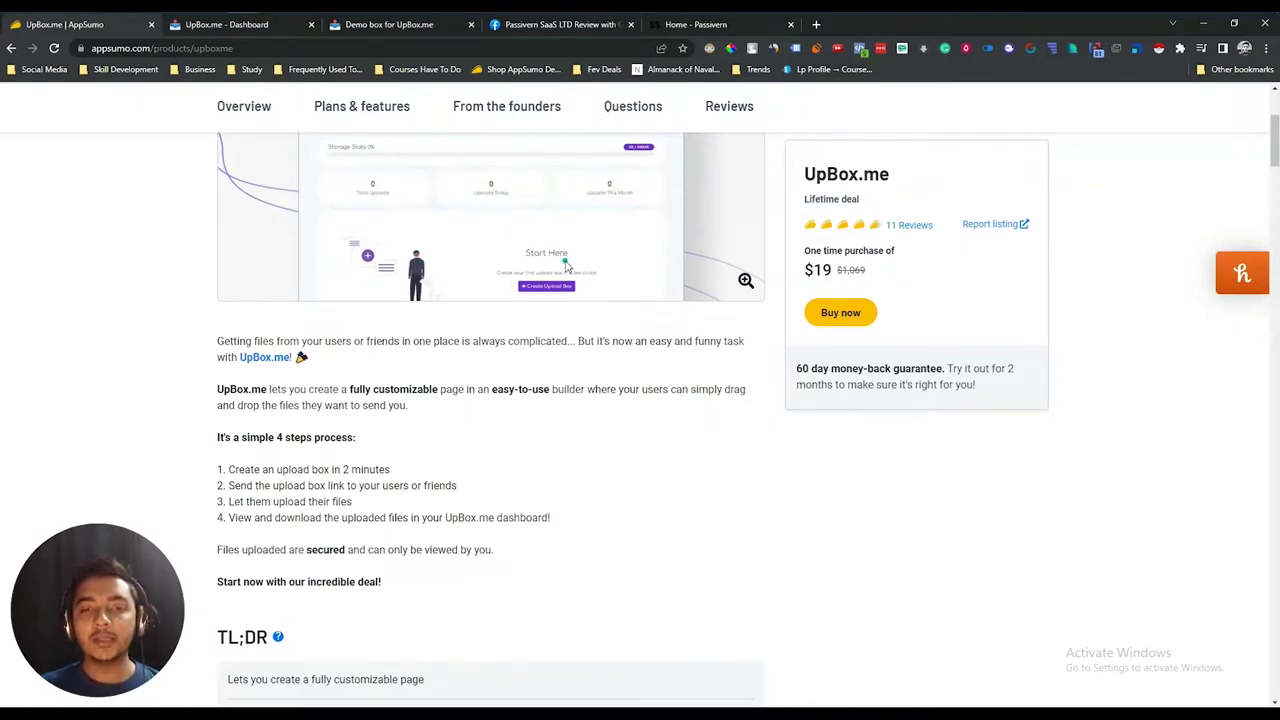
# Step: View the UpBox.me demo upload box page and return to the price section of the AppSumo listing
pyautogui.click(379, 38)
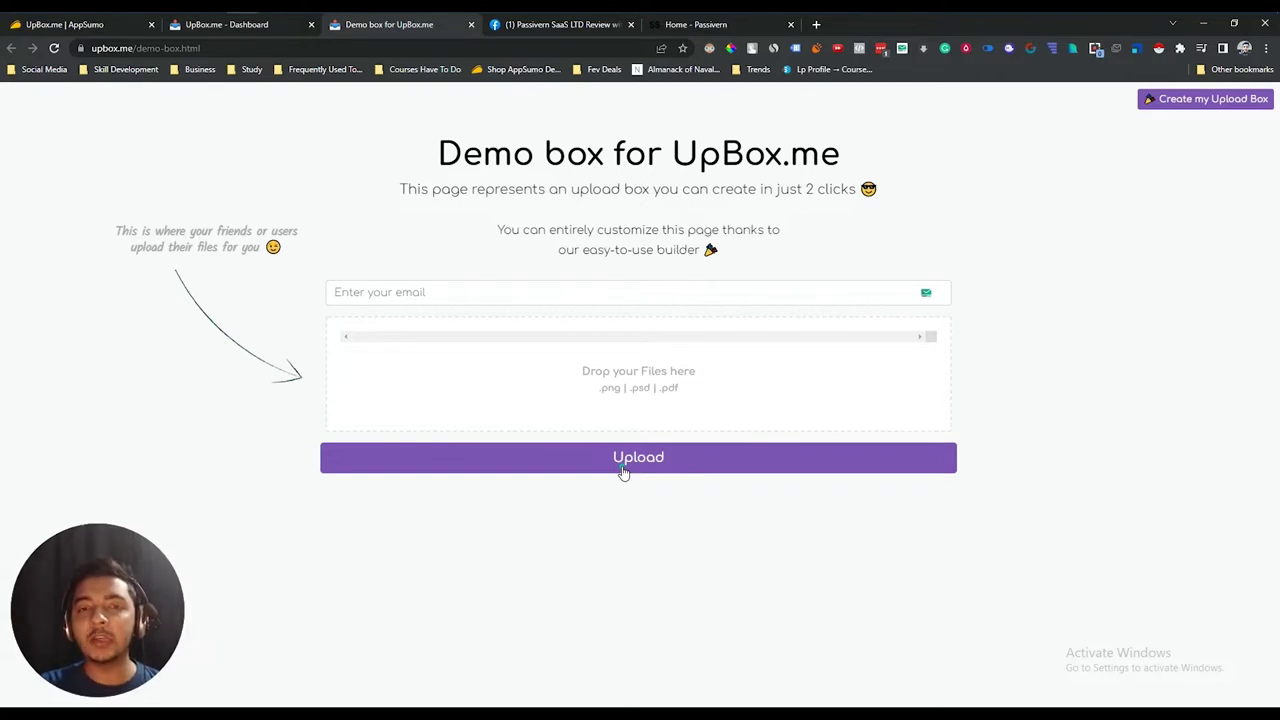
pyautogui.click(117, 31)
pyautogui.scroll(3, 440, 372)
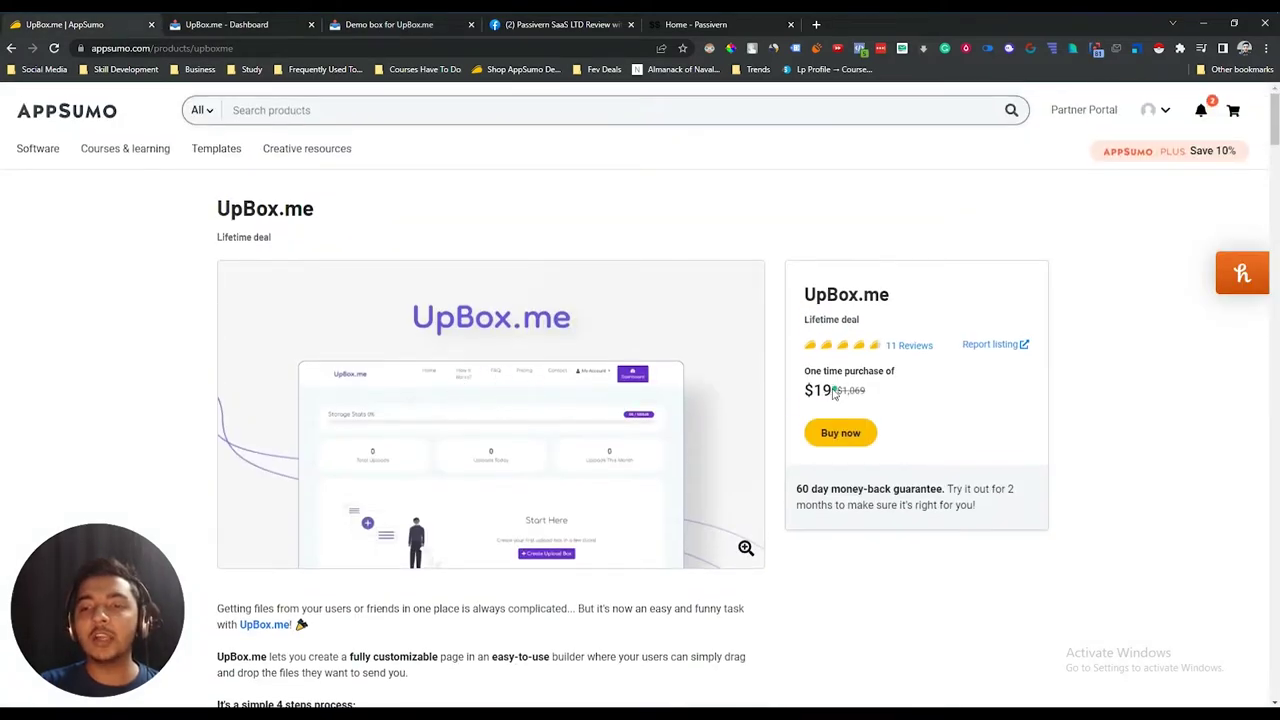
# Step: Read through the four-step upload box process in the listing's description, highlighting each step in turn
pyautogui.scroll(-3, 833, 390)
pyautogui.scroll(-1, 831, 385)
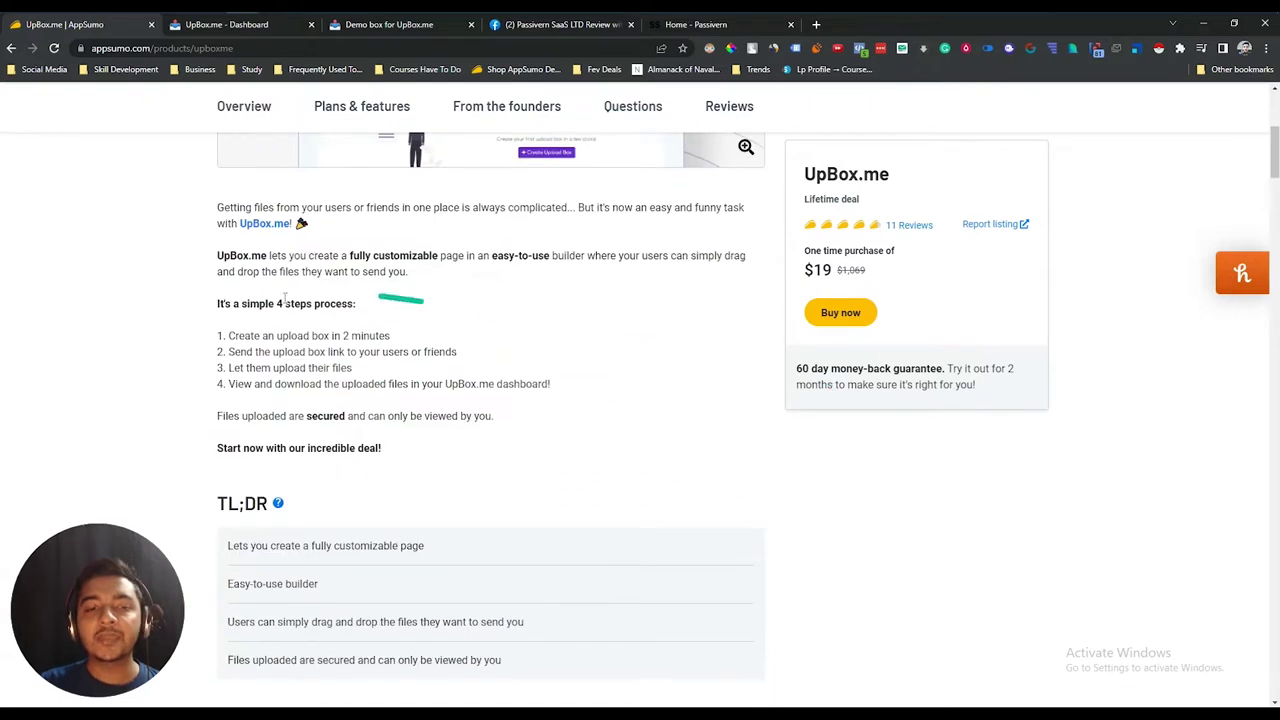
pyautogui.moveTo(232, 339); pyautogui.dragTo(416, 343)
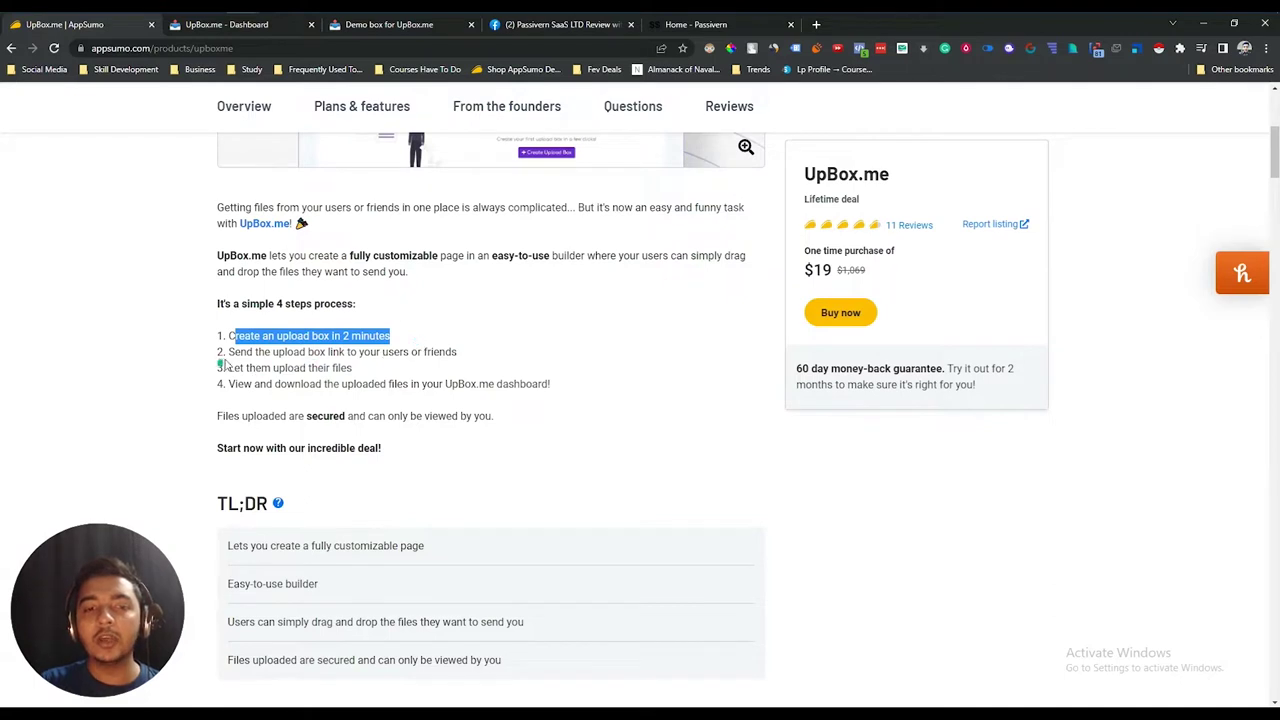
pyautogui.moveTo(230, 352); pyautogui.dragTo(474, 355)
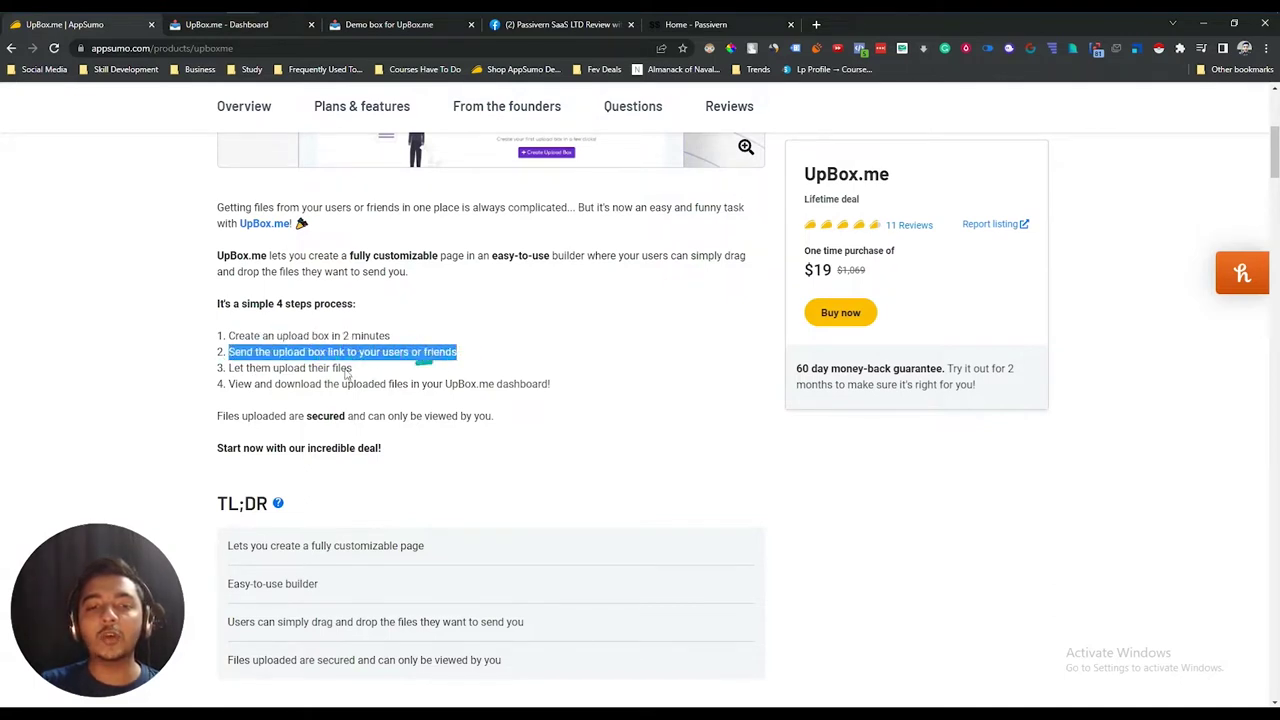
pyautogui.moveTo(229, 368); pyautogui.dragTo(383, 375)
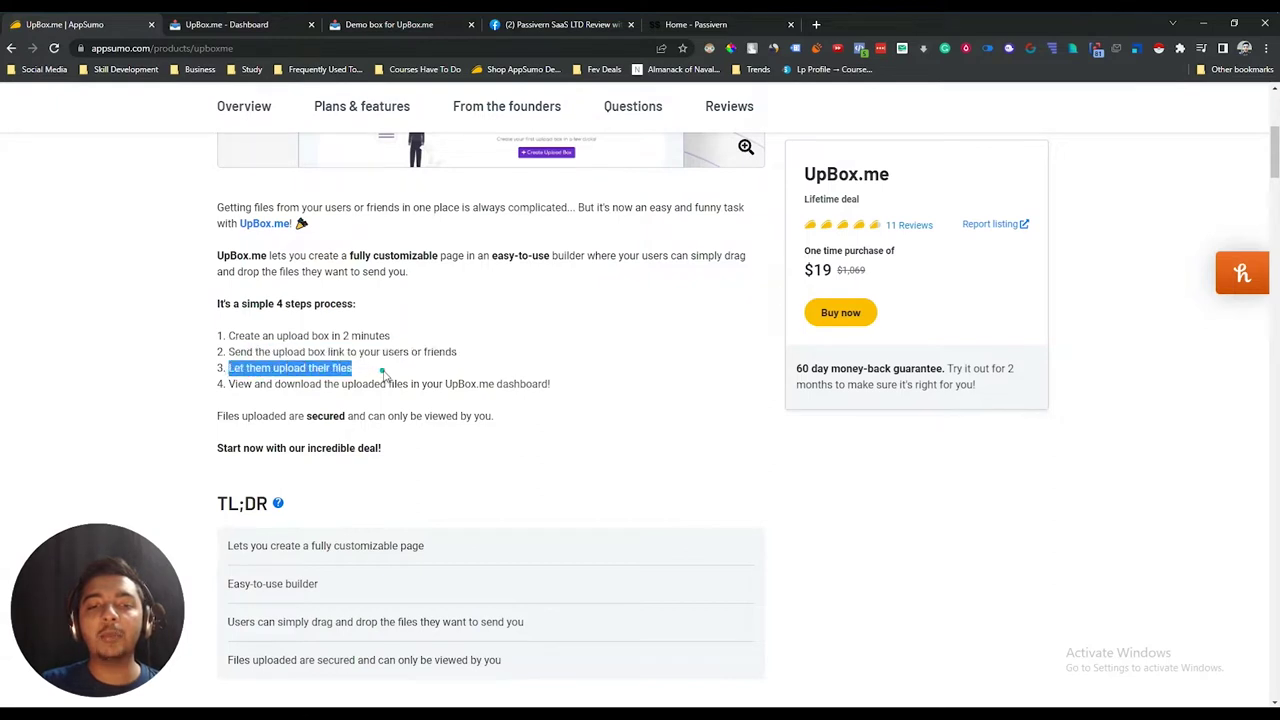
pyautogui.moveTo(237, 384); pyautogui.dragTo(570, 392)
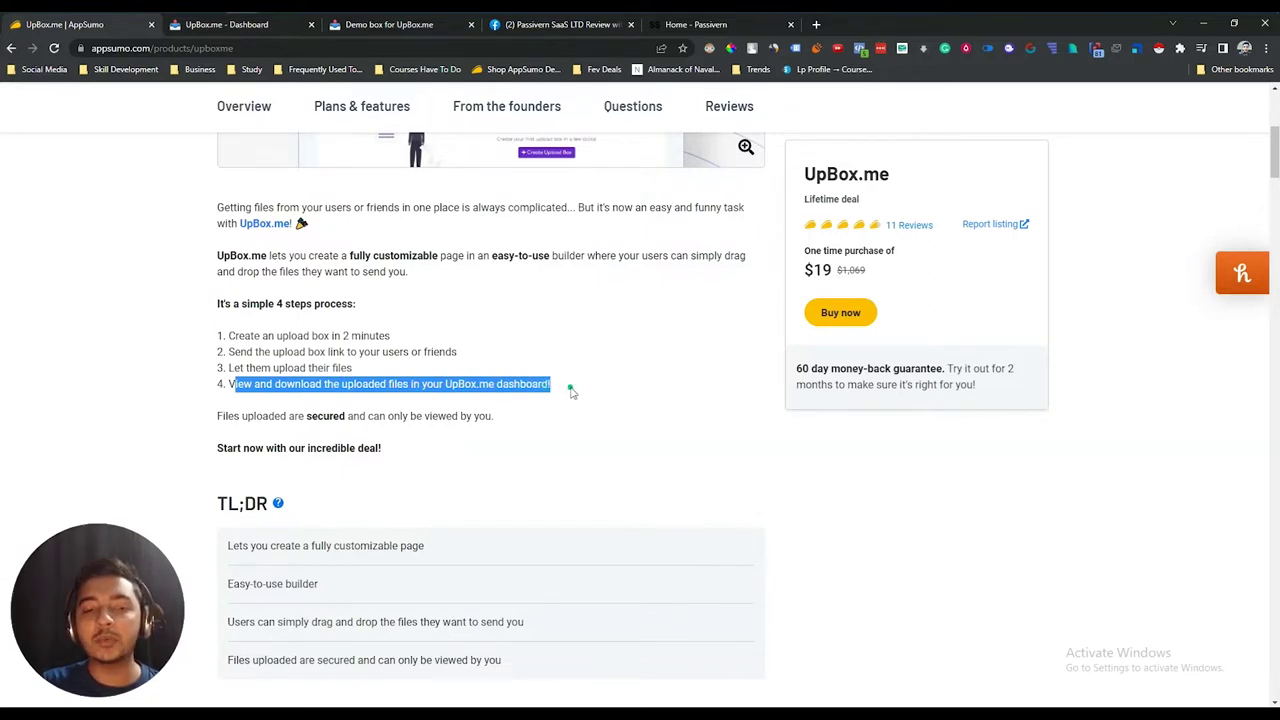
# Step: Examine the features included in the UpBox.me lifetime plan, highlighting the builder, email collection, storage and upload limits
pyautogui.scroll(-12, 570, 392)
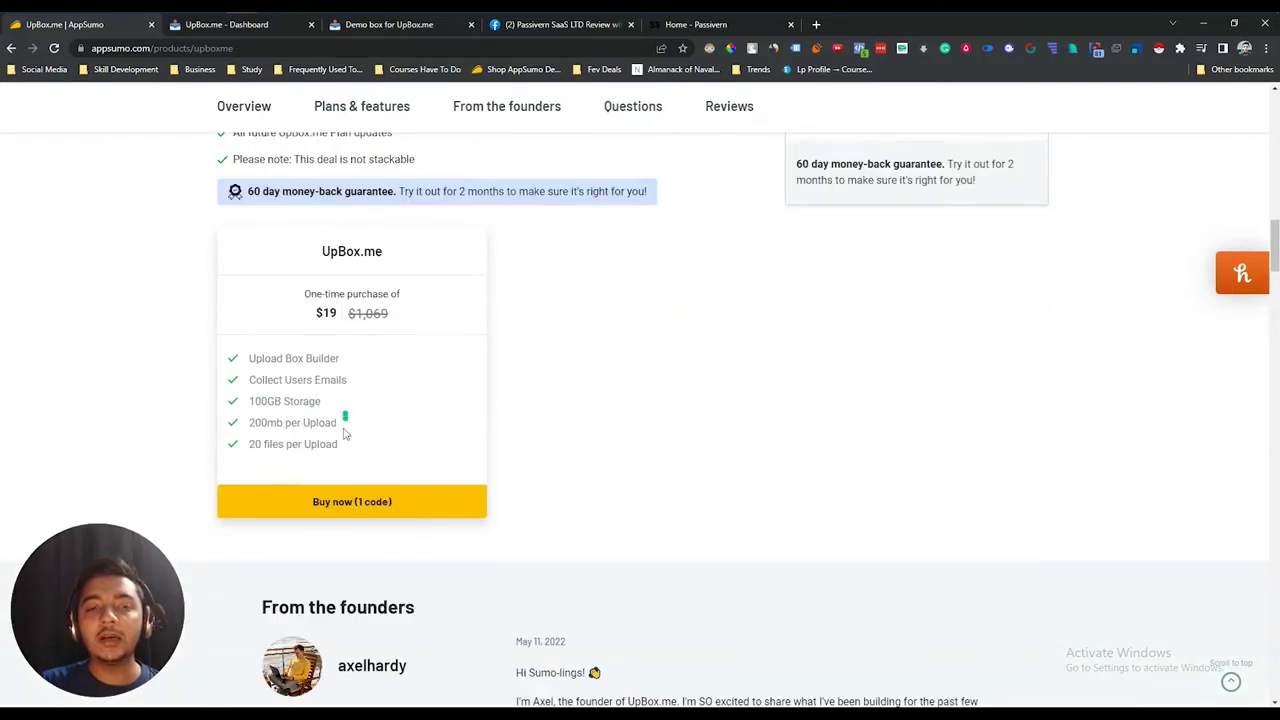
pyautogui.moveTo(250, 361); pyautogui.dragTo(345, 366)
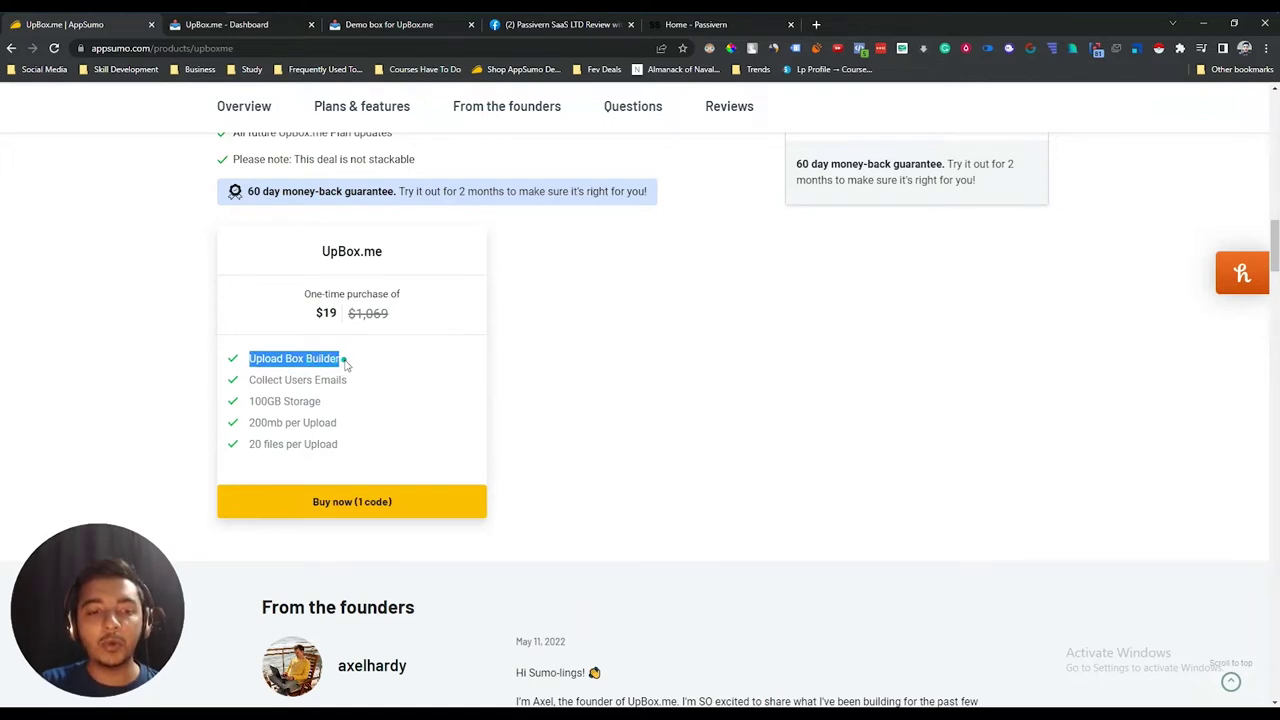
pyautogui.moveTo(252, 380); pyautogui.dragTo(364, 385)
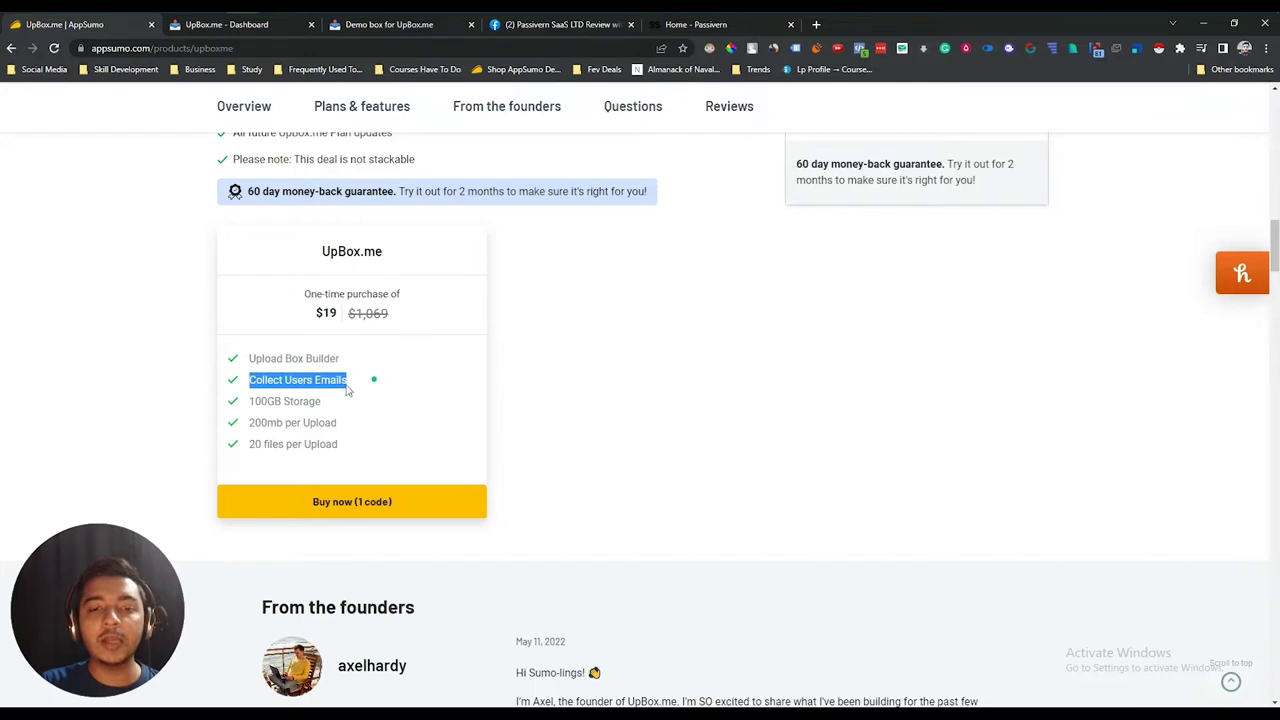
pyautogui.moveTo(250, 396); pyautogui.dragTo(343, 408)
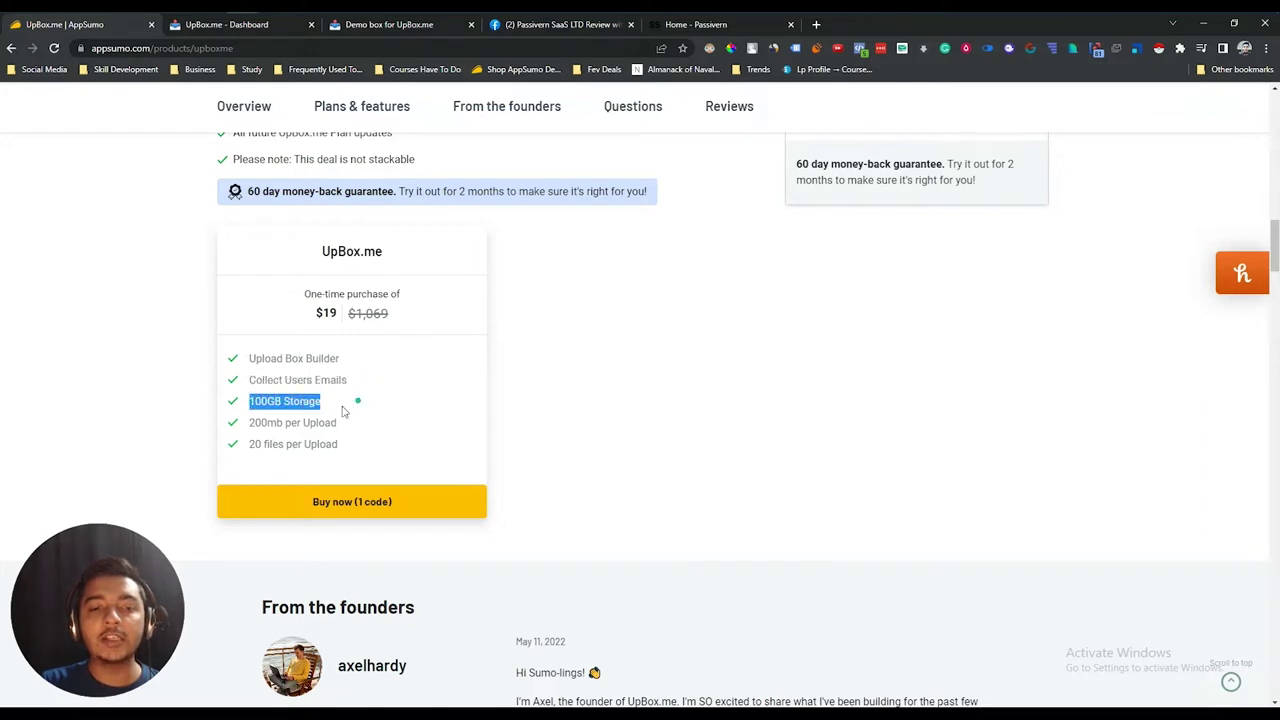
pyautogui.scroll(1, 330, 410)
pyautogui.moveTo(249, 490); pyautogui.dragTo(340, 494)
pyautogui.scroll(-1, 340, 494)
pyautogui.moveTo(249, 444); pyautogui.dragTo(351, 451)
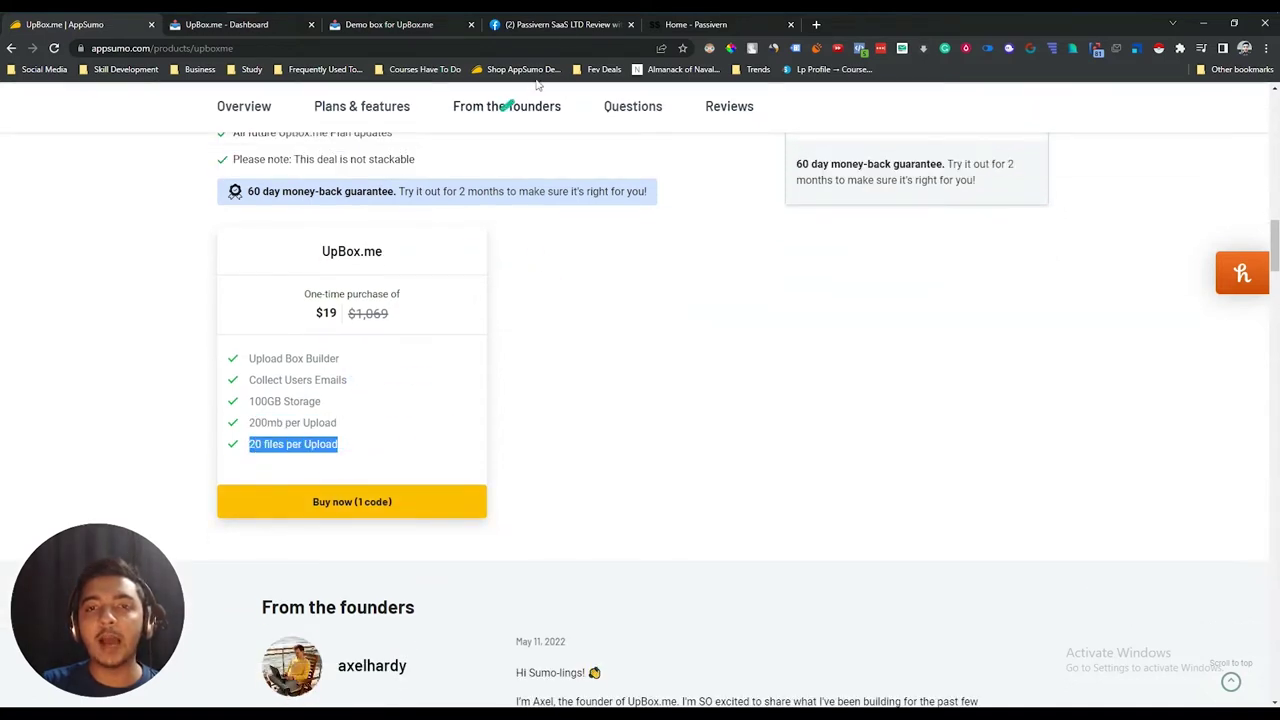
# Step: Open the deal's reviews and highlight the custom domain complaint in the title of the newest review
pyautogui.scroll(5, 709, 466)
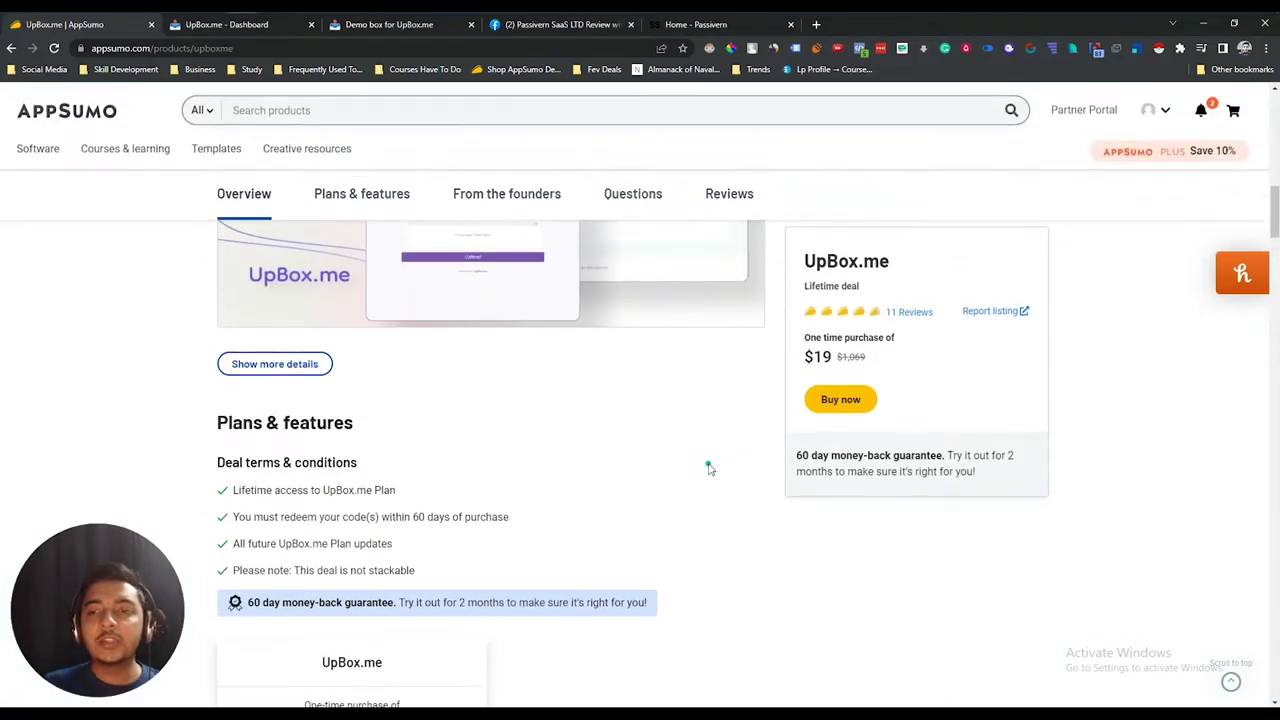
pyautogui.click(916, 315)
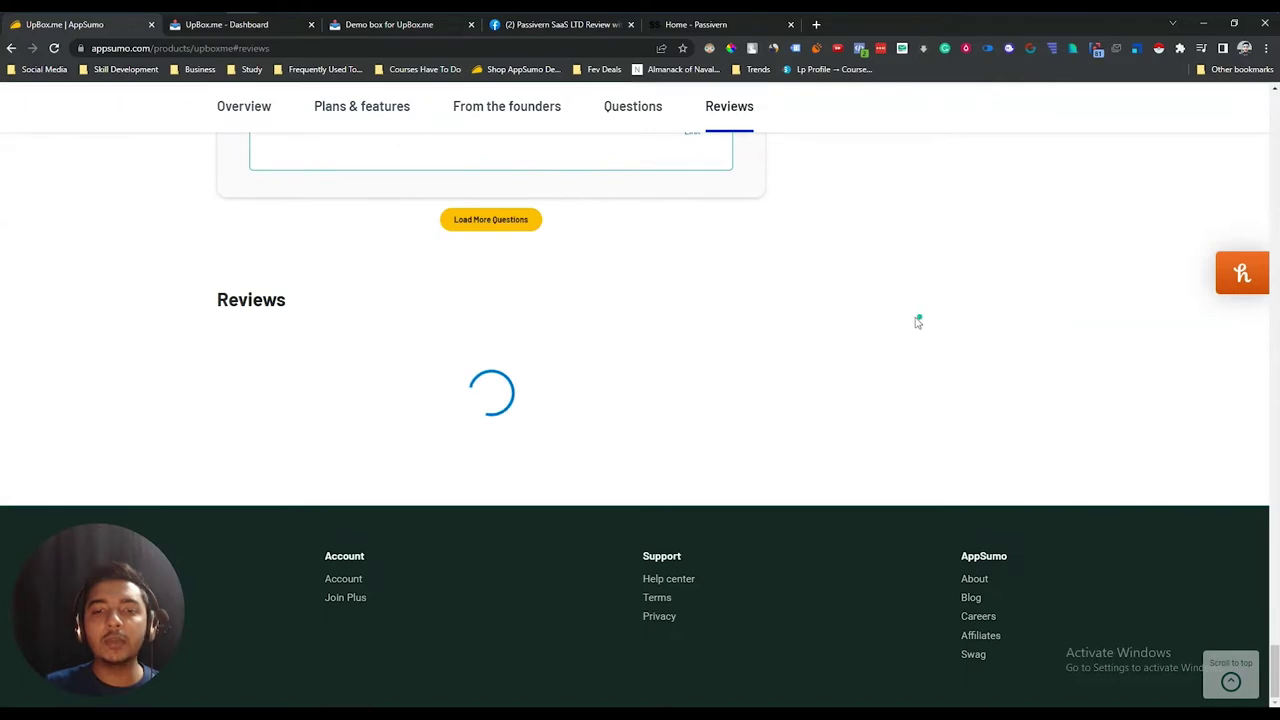
pyautogui.scroll(-2, 903, 325)
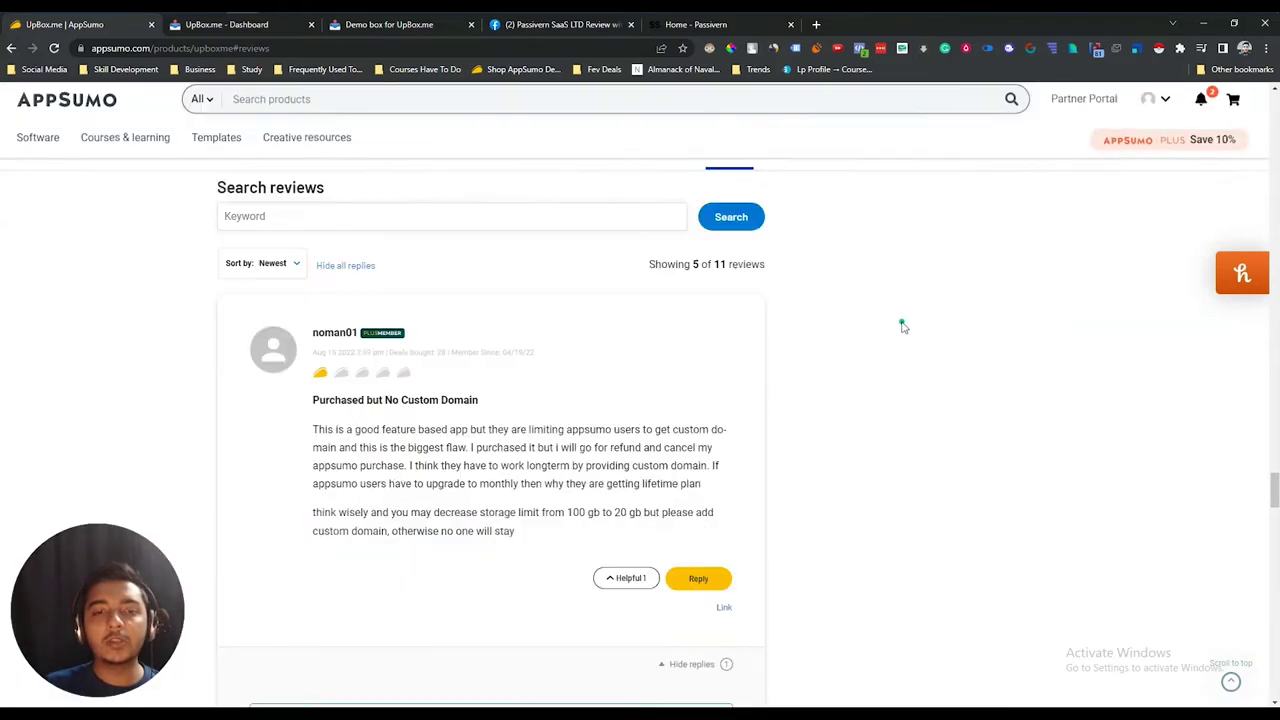
pyautogui.scroll(2, 557, 277)
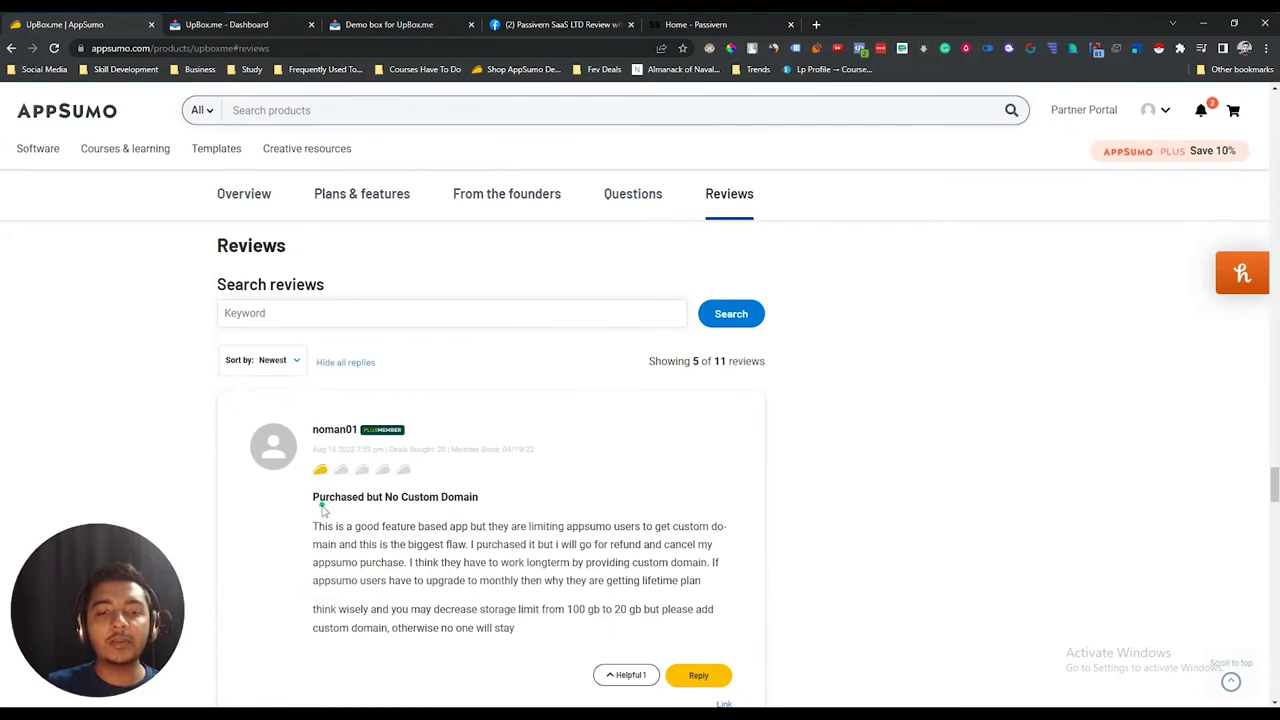
pyautogui.moveTo(369, 502); pyautogui.dragTo(497, 508)
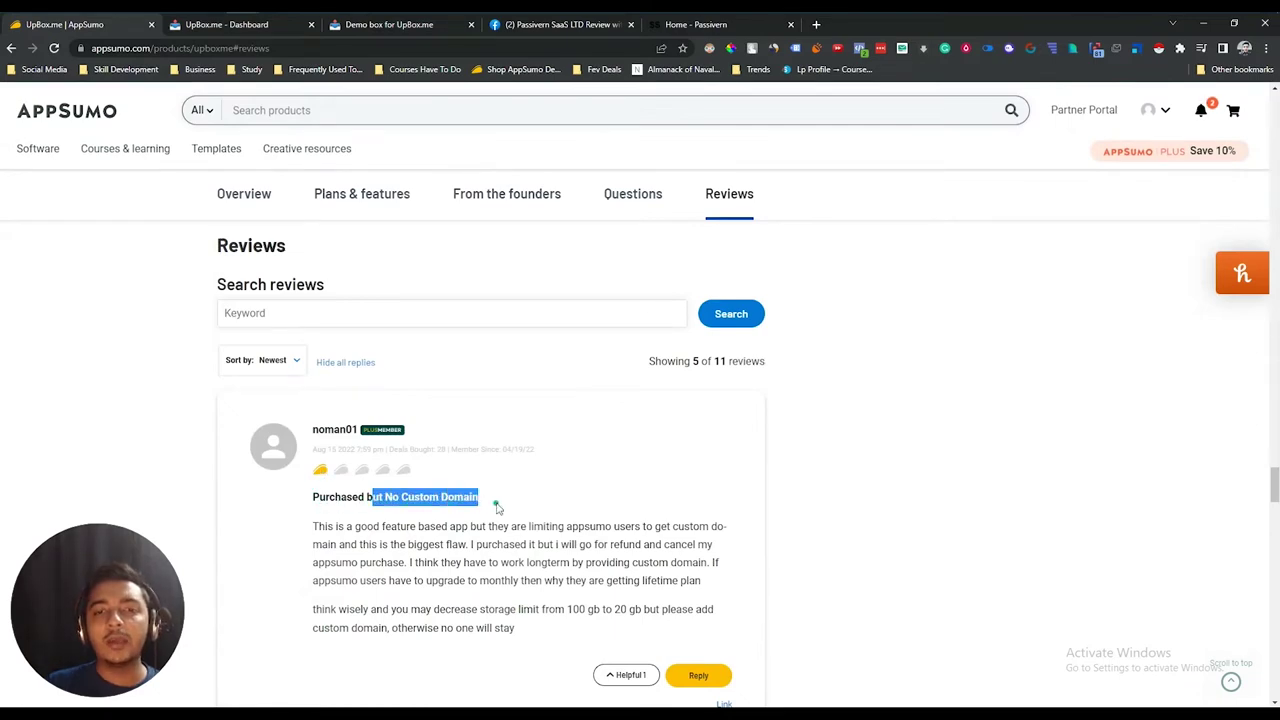
# Step: Check the founder's feature list and the plan's included features for custom domain support
pyautogui.scroll(15, 497, 508)
pyautogui.scroll(15, 497, 508)
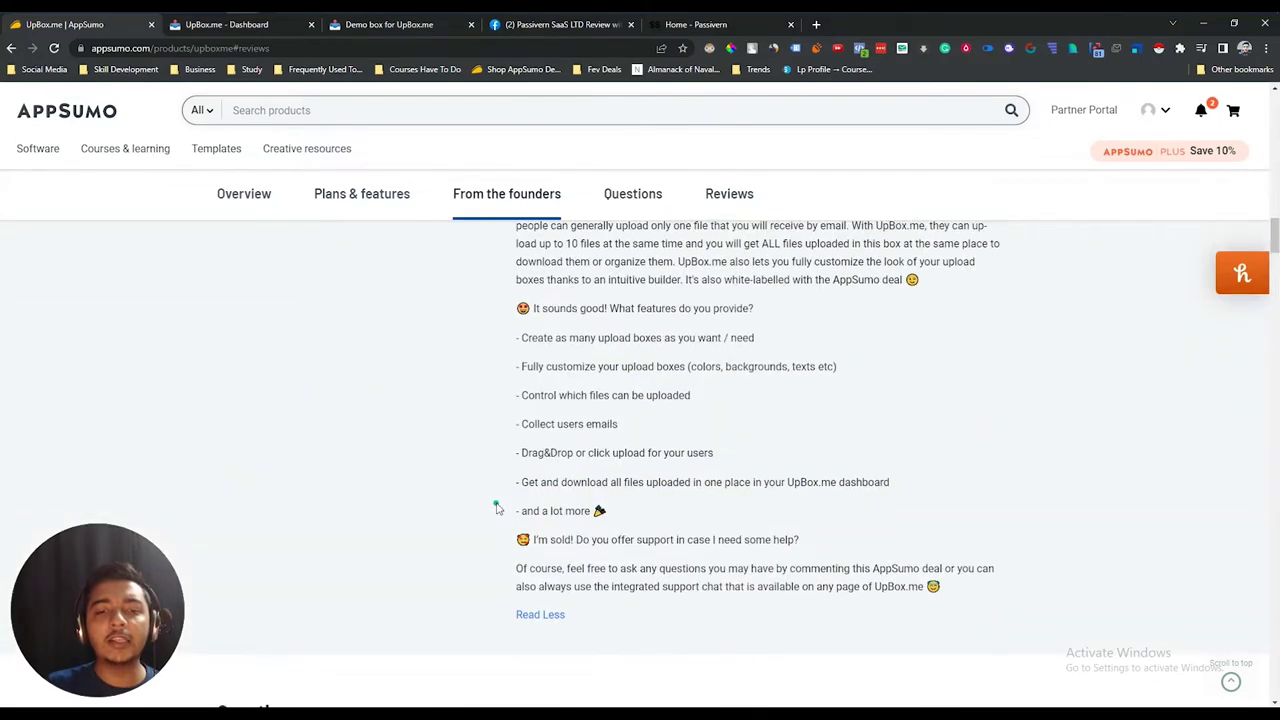
pyautogui.scroll(5, 497, 508)
pyautogui.scroll(-5, 497, 508)
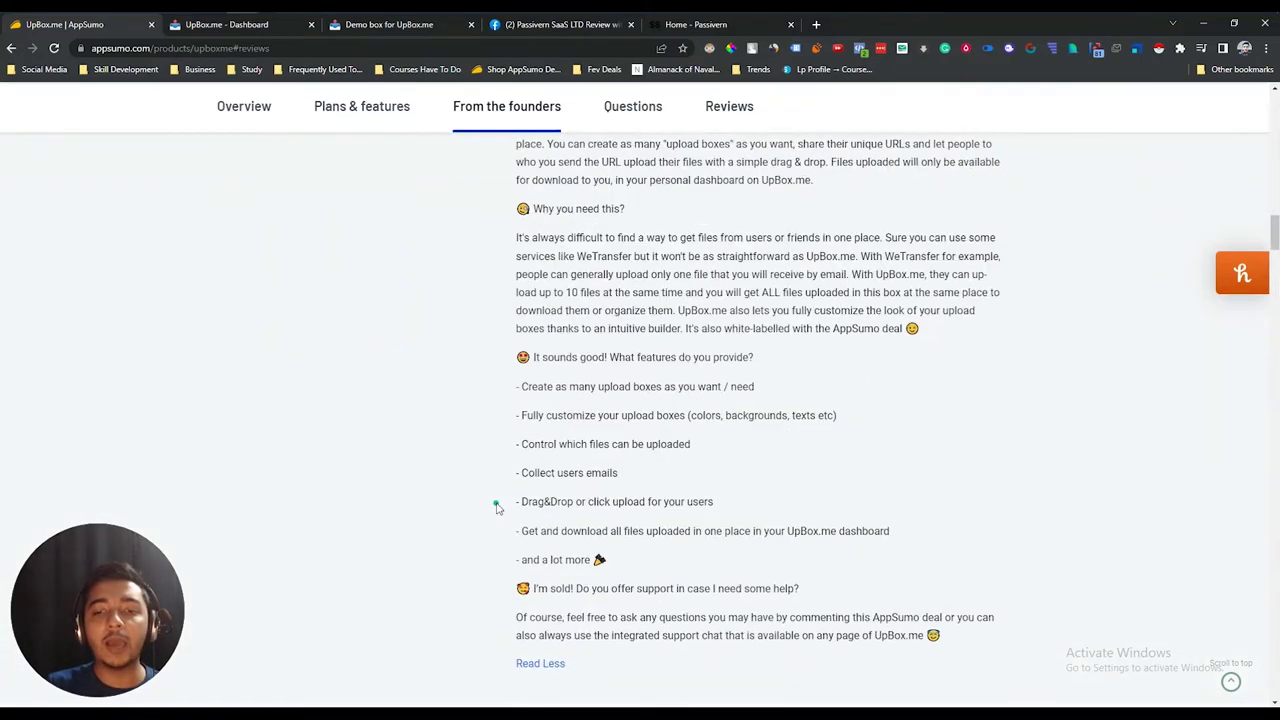
pyautogui.scroll(-3, 497, 508)
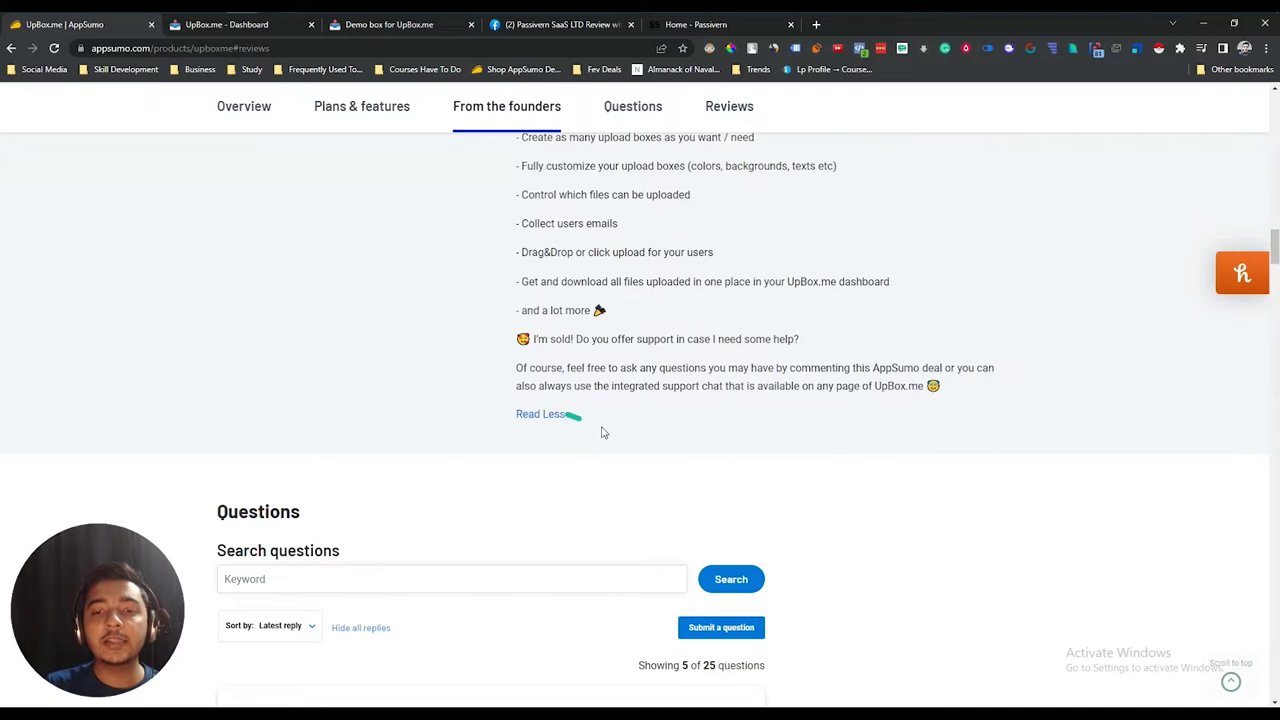
pyautogui.scroll(10, 600, 431)
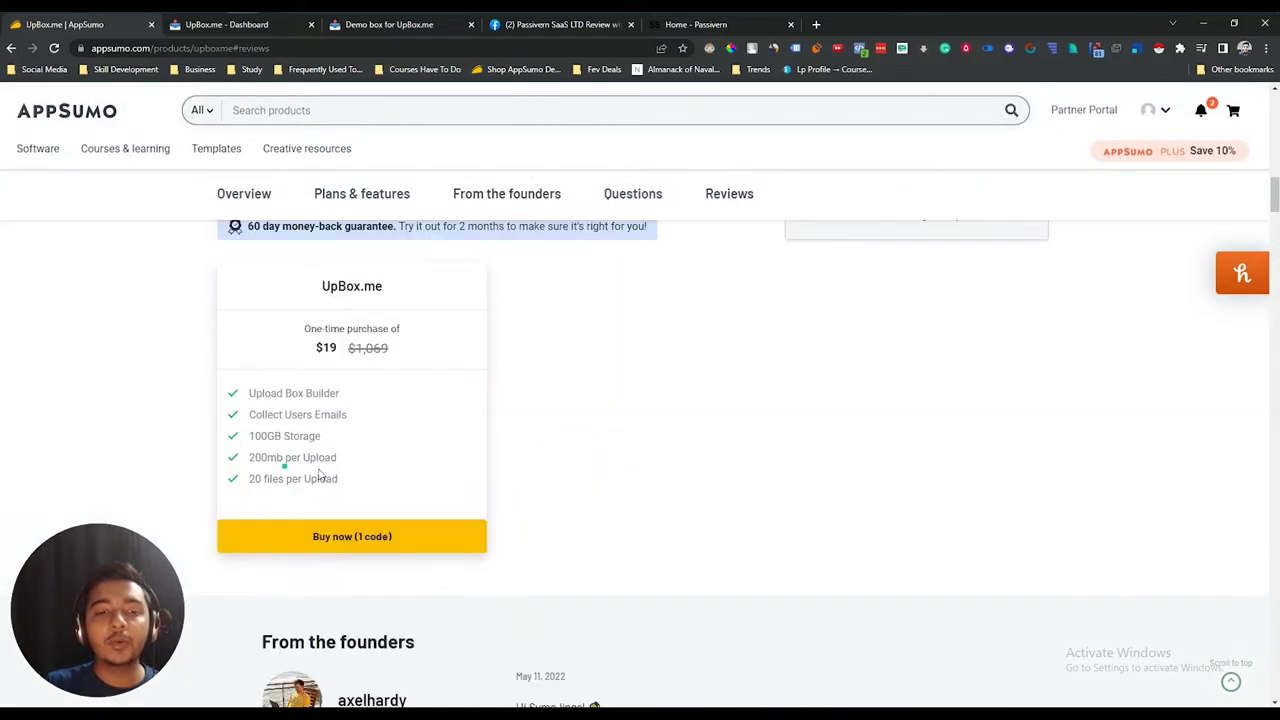
pyautogui.moveTo(352, 480); pyautogui.dragTo(237, 391)
pyautogui.click(277, 393)
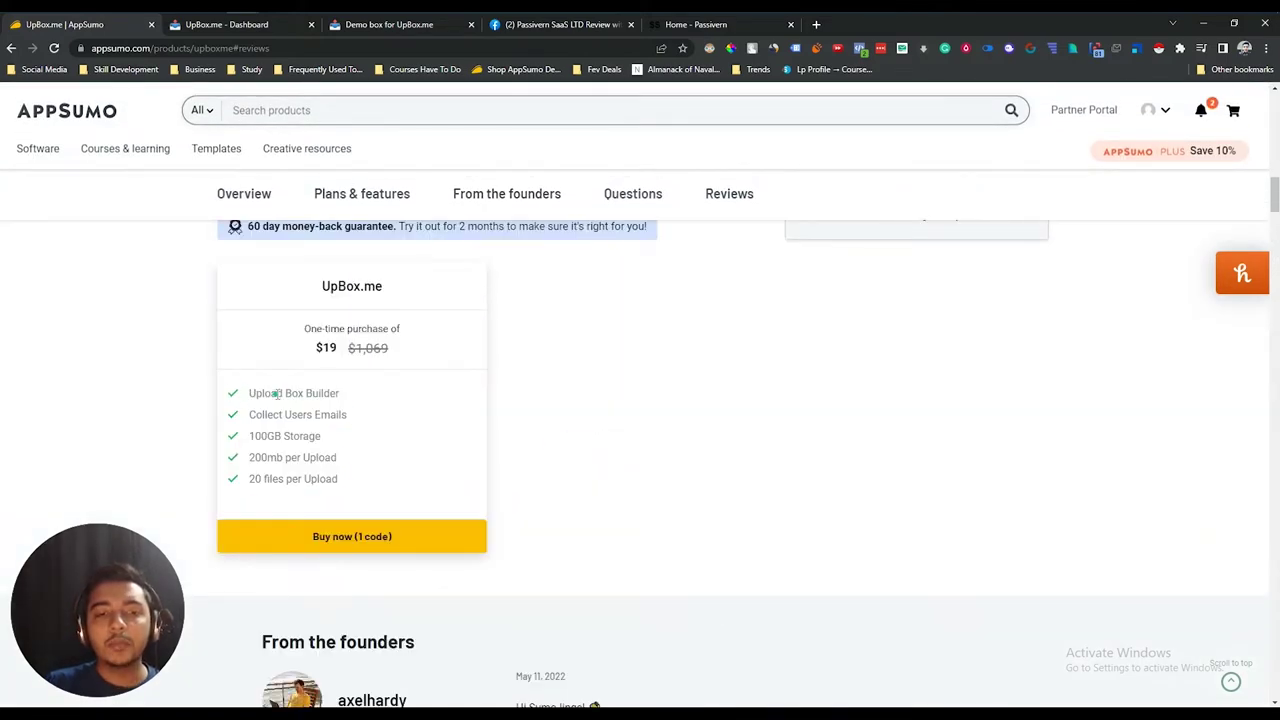
# Step: Read the one-star custom domain review, the creator's reply and the other customer reviews
pyautogui.scroll(-15, 517, 417)
pyautogui.scroll(-10, 431, 431)
pyautogui.scroll(-15, 431, 431)
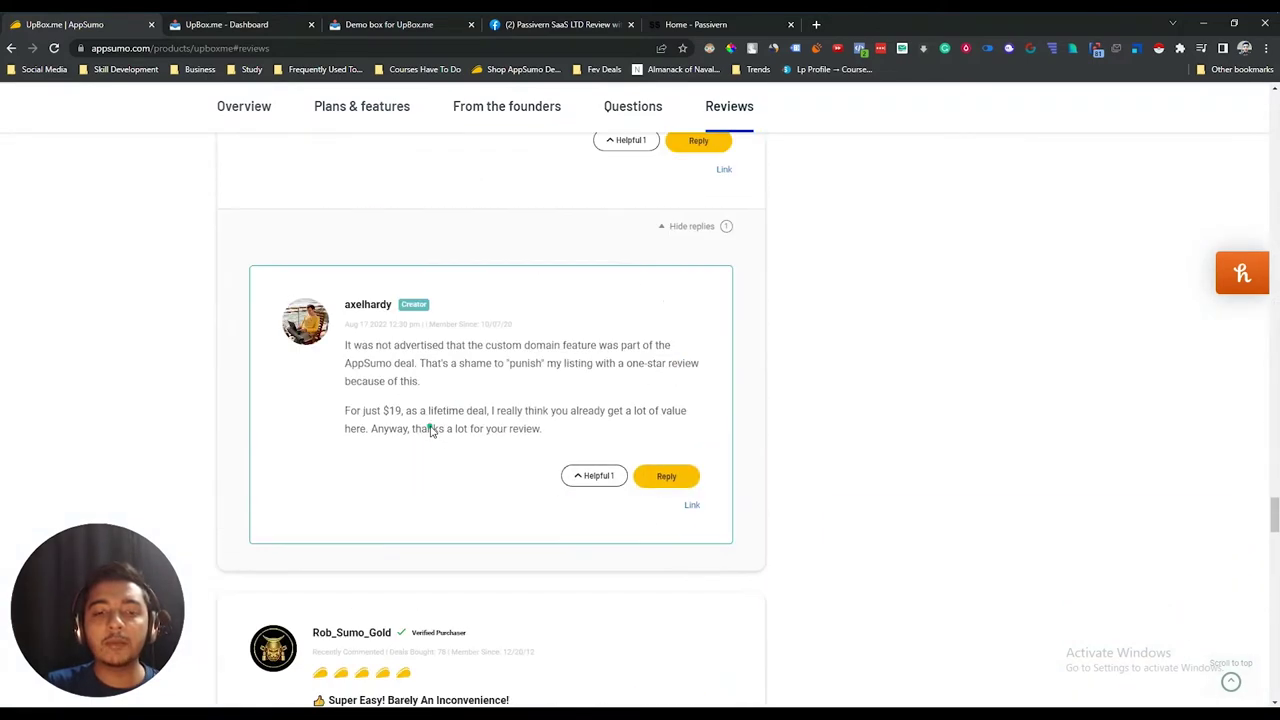
pyautogui.scroll(3, 431, 431)
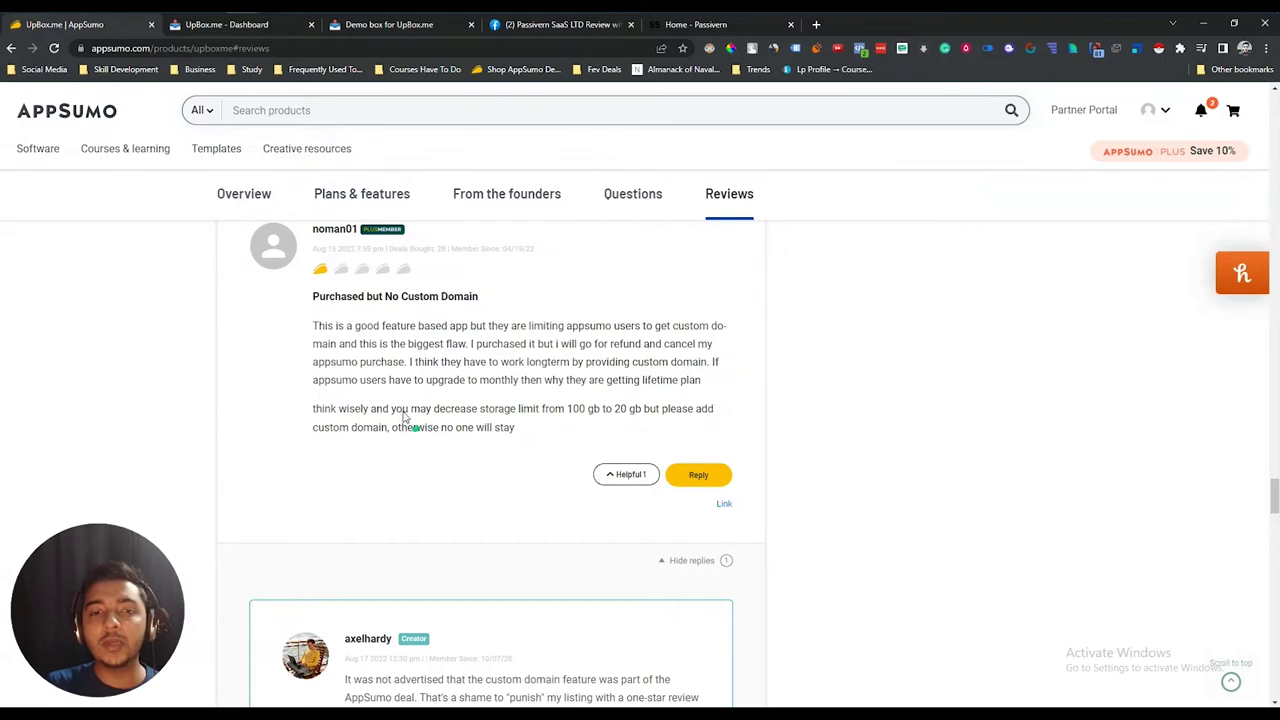
pyautogui.scroll(-10, 428, 352)
pyautogui.scroll(-10, 425, 352)
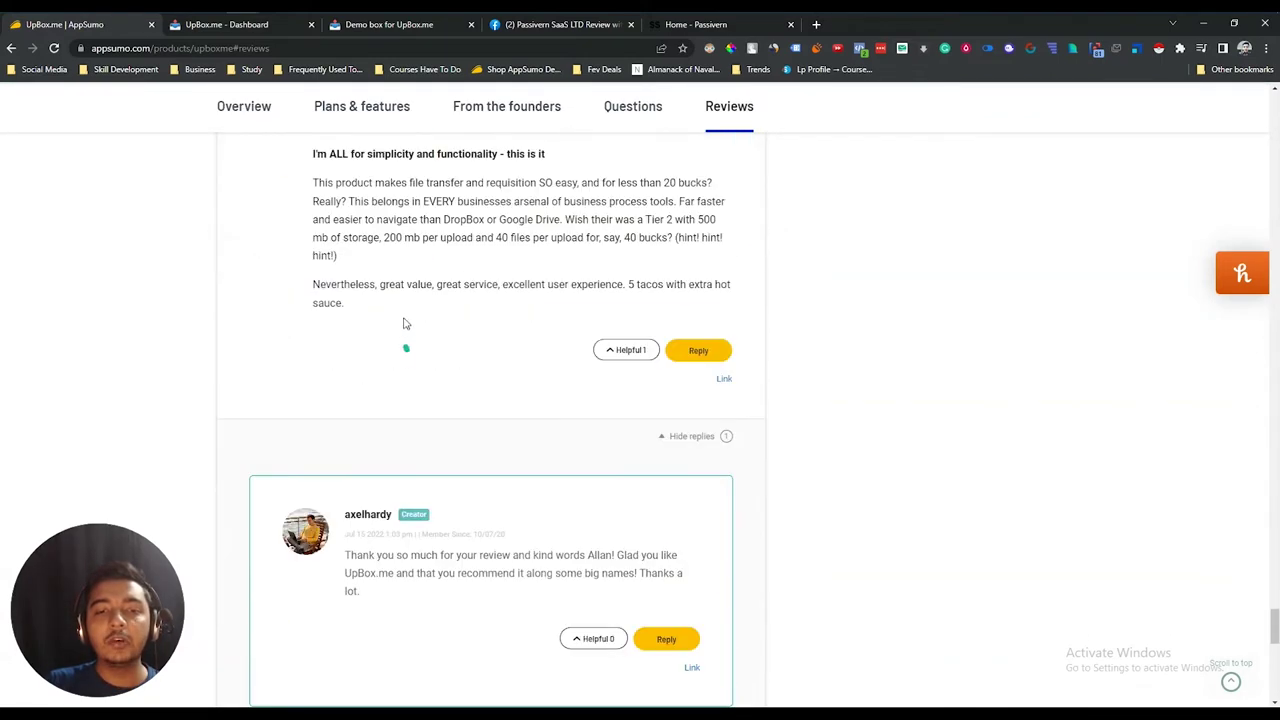
pyautogui.scroll(-5, 605, 248)
pyautogui.scroll(5, 530, 345)
pyautogui.scroll(20, 519, 357)
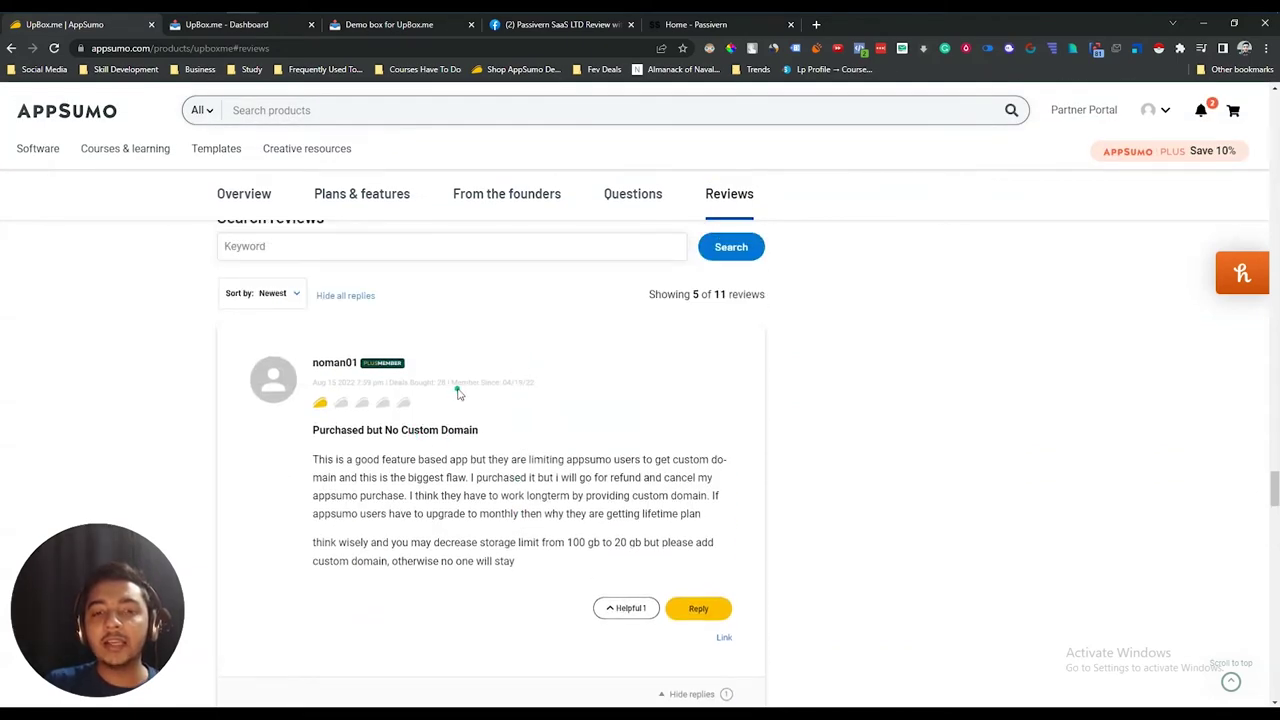
pyautogui.scroll(-1, 380, 380)
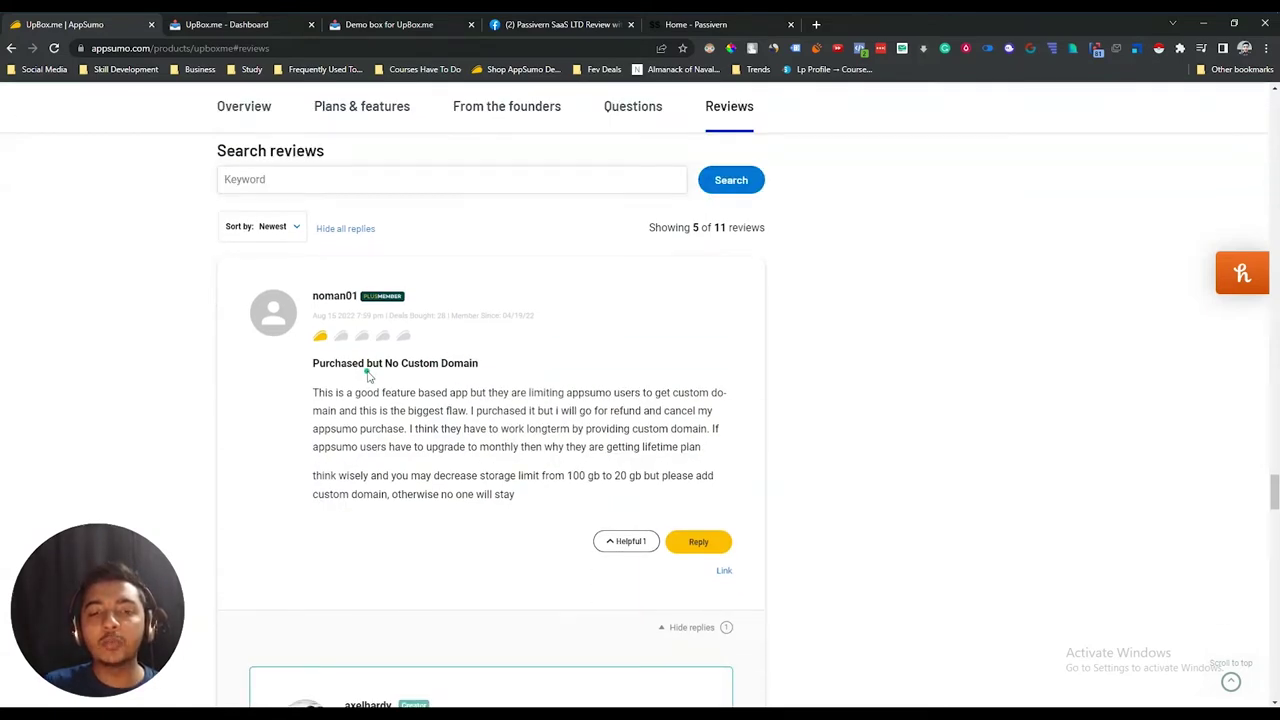
# Step: Switch to the UpBox.me dashboard and review the storage stats and the total, today's and this month's uploads
pyautogui.scroll(15, 368, 375)
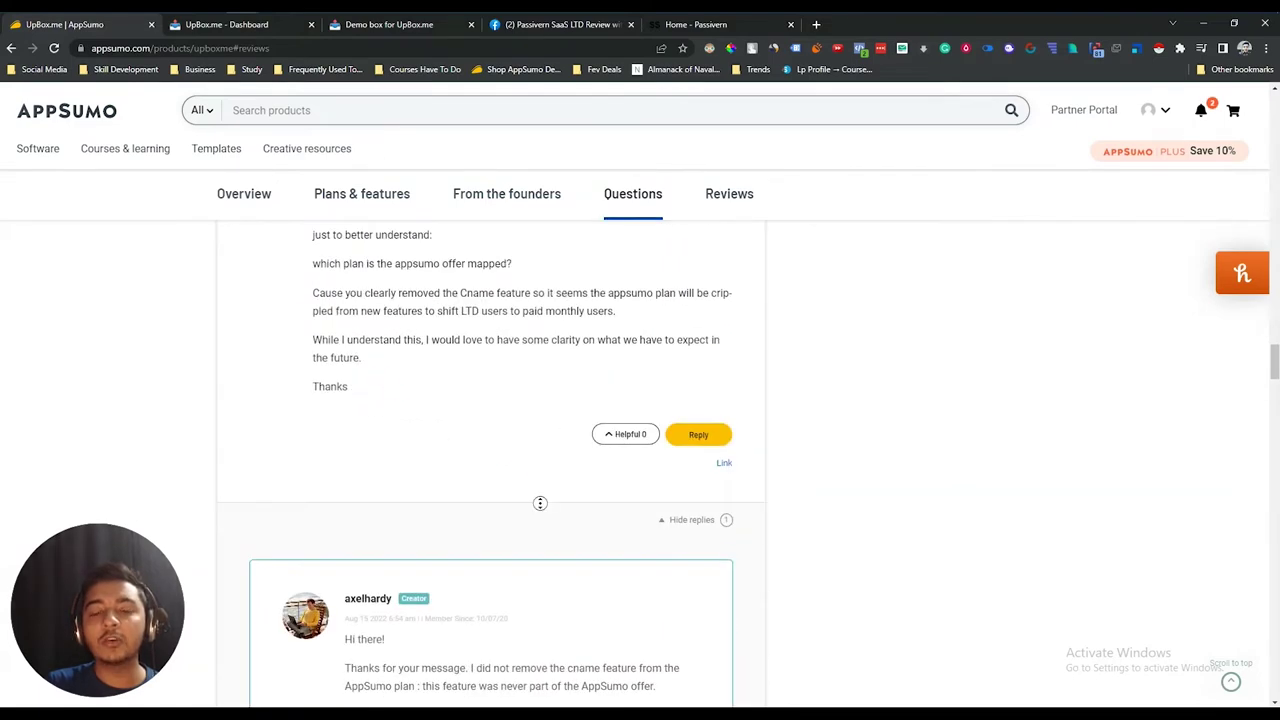
pyautogui.scroll(20, 537, 505)
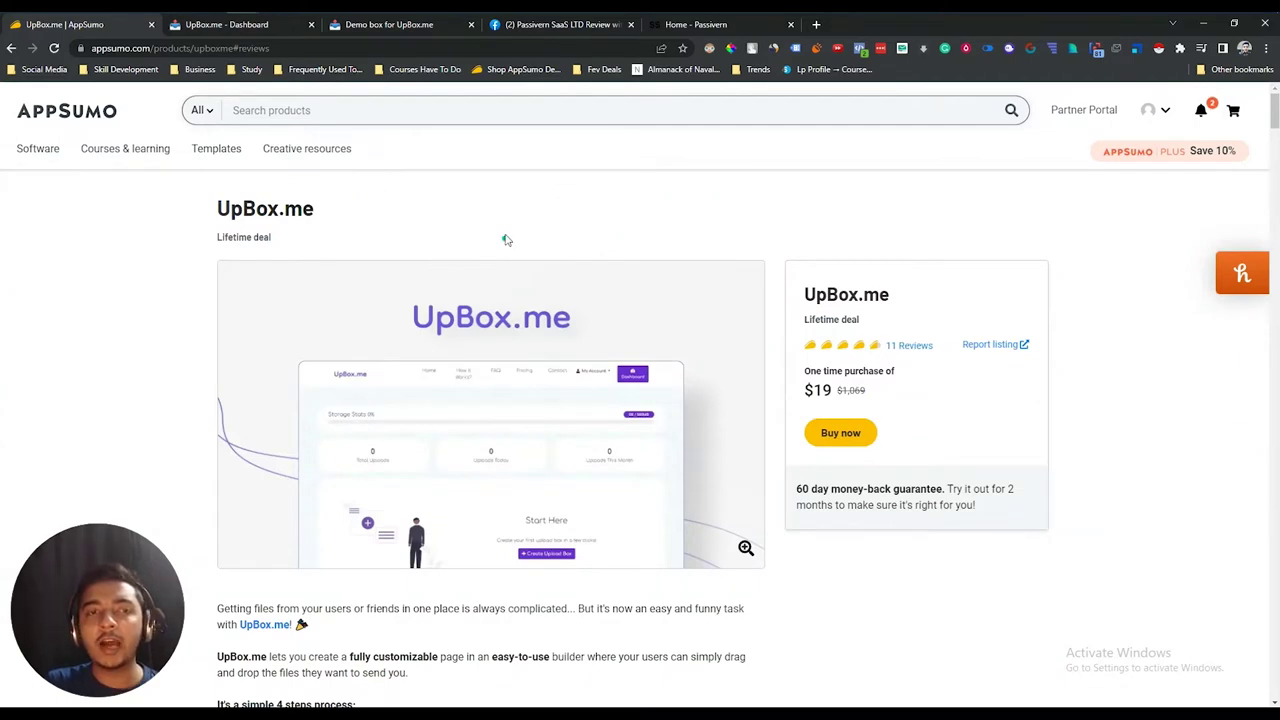
pyautogui.click(229, 29)
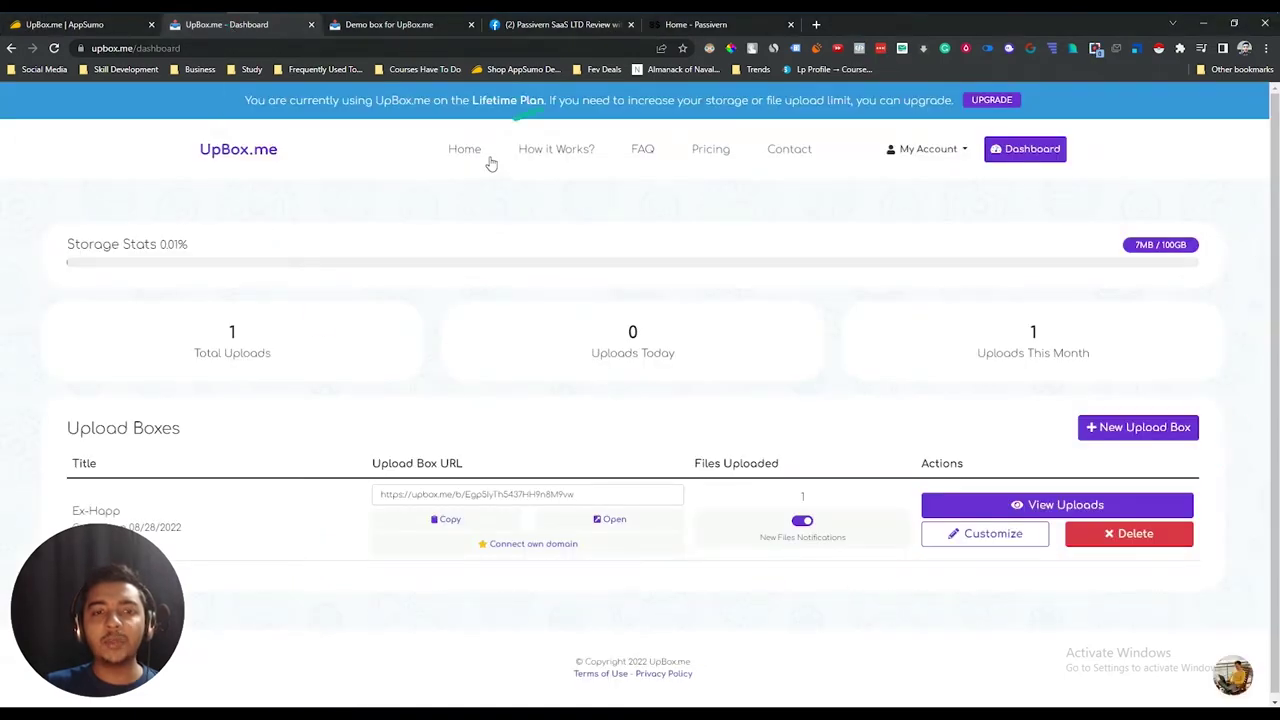
pyautogui.moveTo(63, 244); pyautogui.dragTo(201, 253)
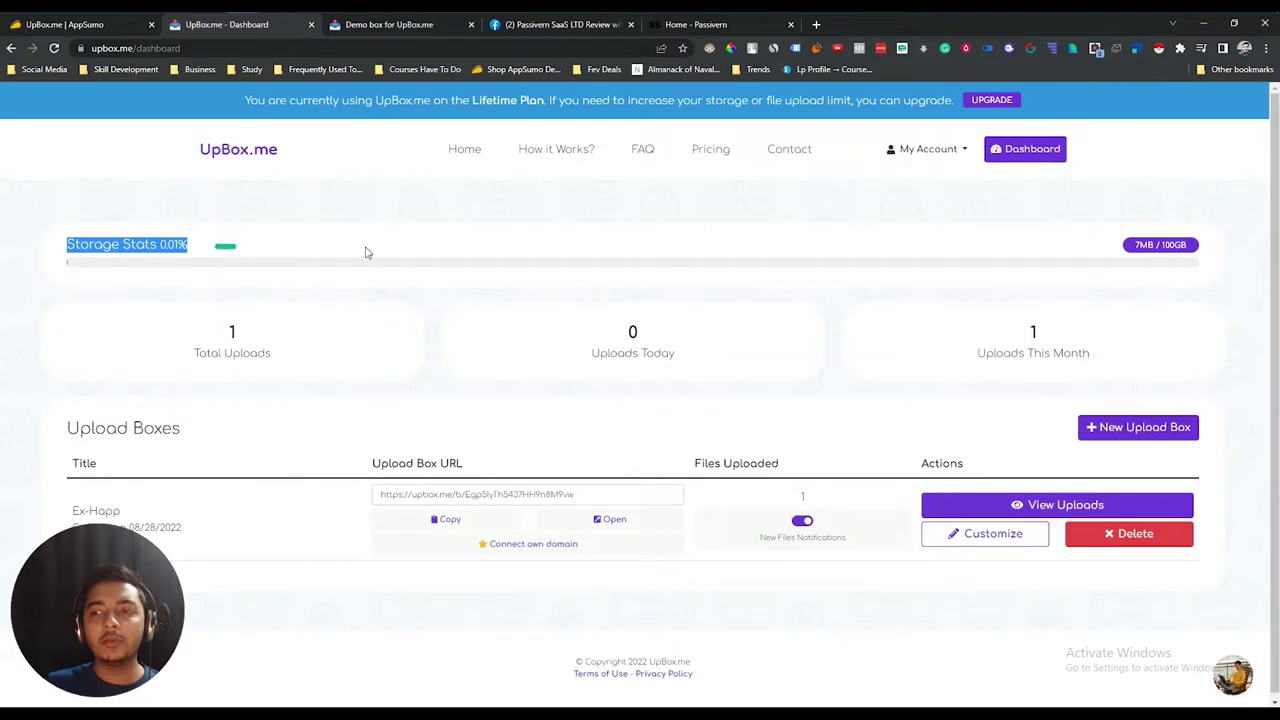
pyautogui.scroll(-1, 469, 275)
pyautogui.moveTo(221, 331); pyautogui.dragTo(288, 360)
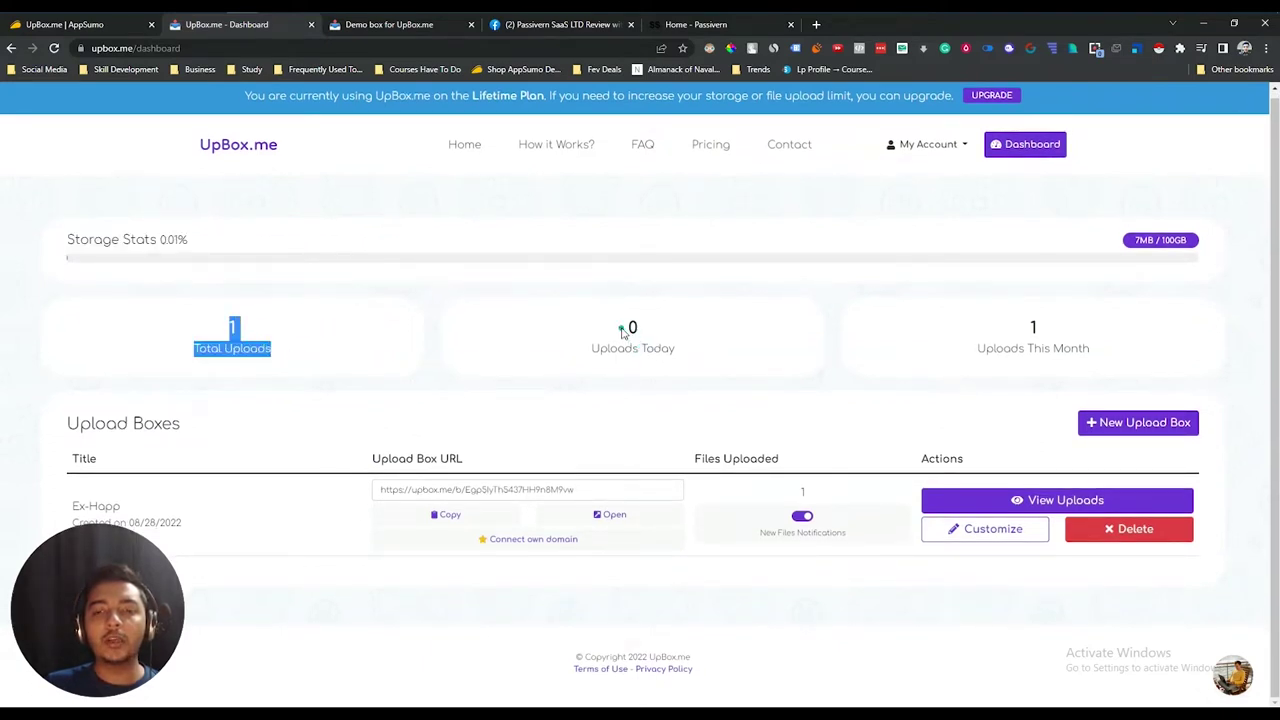
pyautogui.moveTo(623, 328); pyautogui.dragTo(717, 360)
pyautogui.moveTo(1024, 322); pyautogui.dragTo(1122, 357)
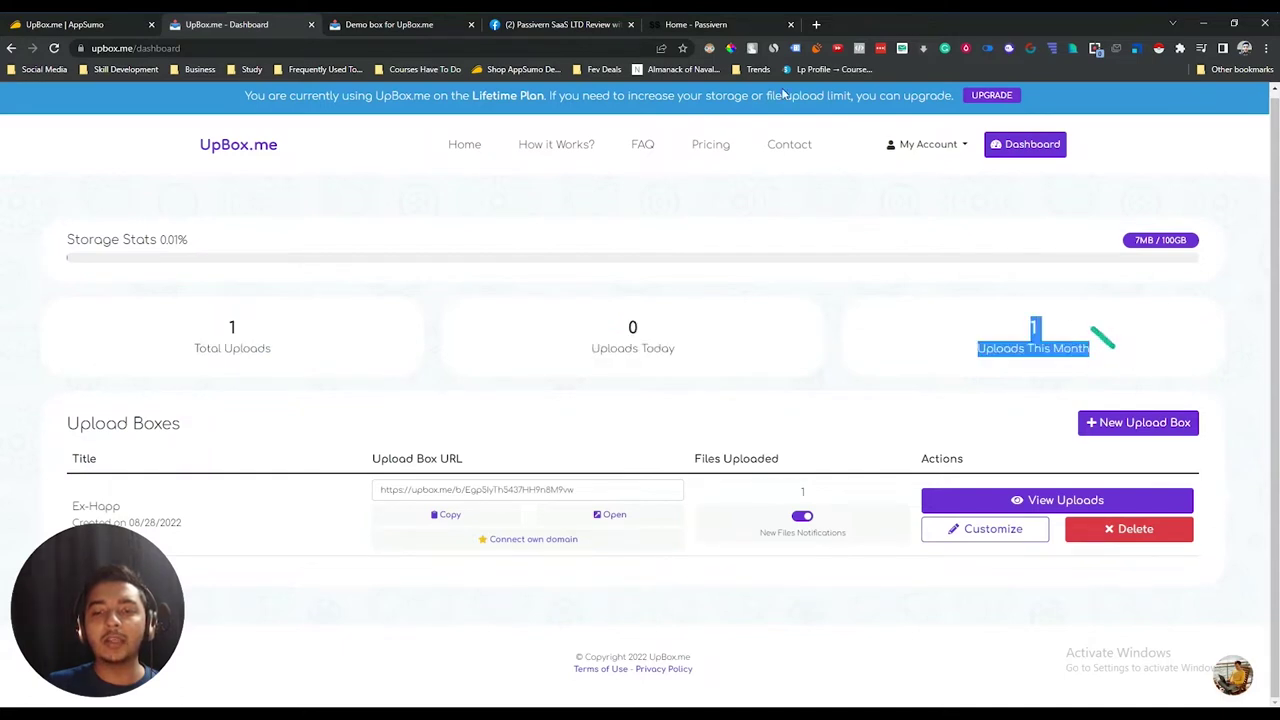
# Step: Inspect the title, creation date and upload box URL of the Ex-Happ upload box
pyautogui.moveTo(112, 566); pyautogui.dragTo(140, 194)
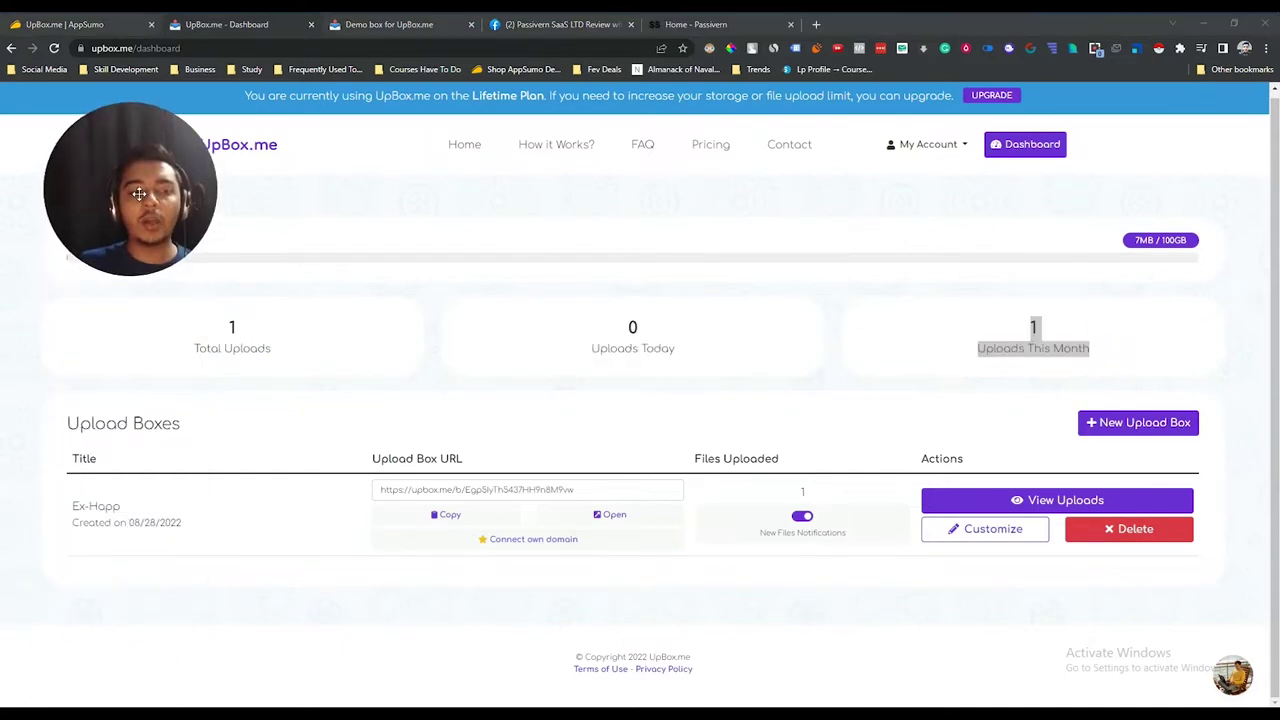
pyautogui.moveTo(72, 505); pyautogui.dragTo(163, 583)
pyautogui.click(503, 489)
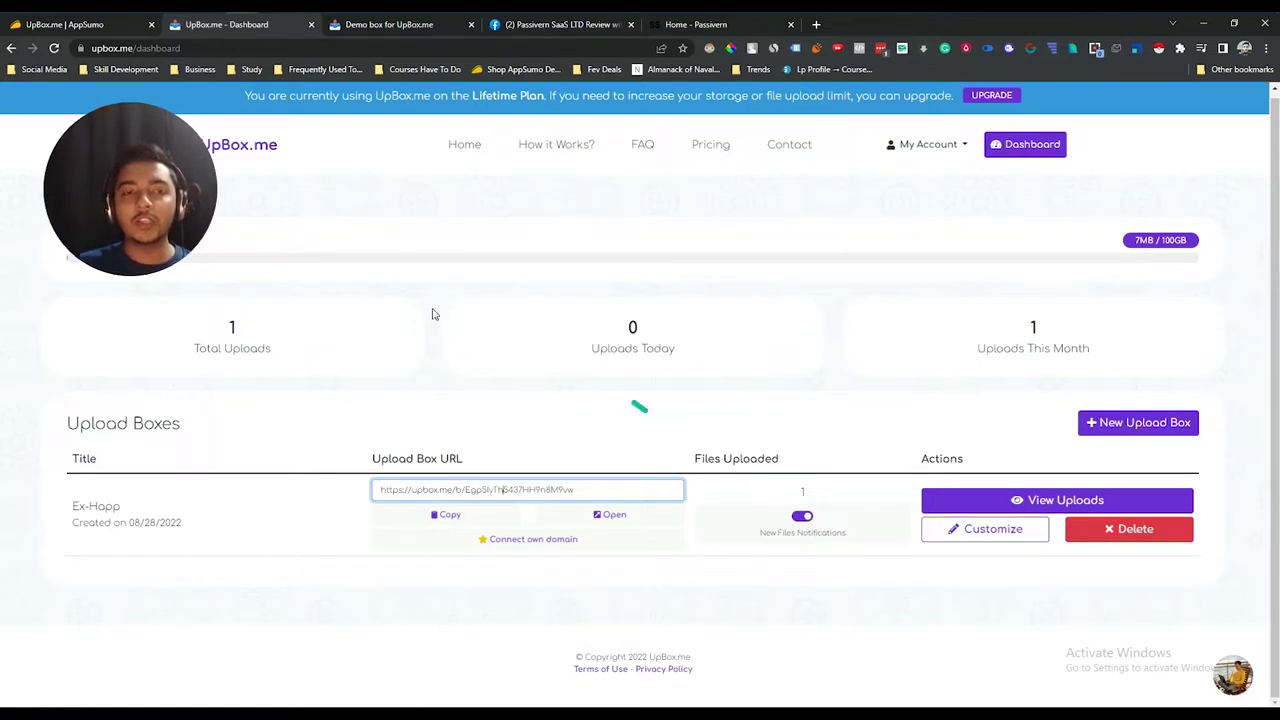
pyautogui.moveTo(160, 235); pyautogui.dragTo(131, 312)
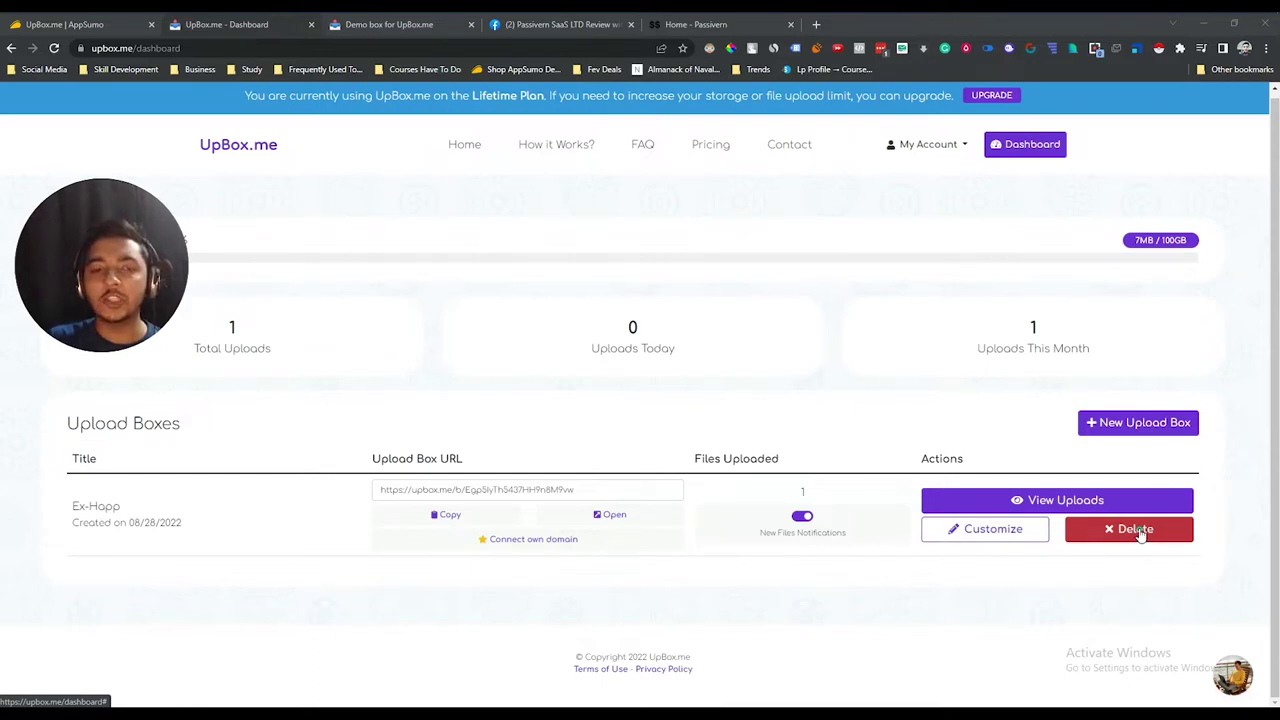
# Step: Start a new upload box, name it Passive Box and continue to its description
pyautogui.click(1117, 428)
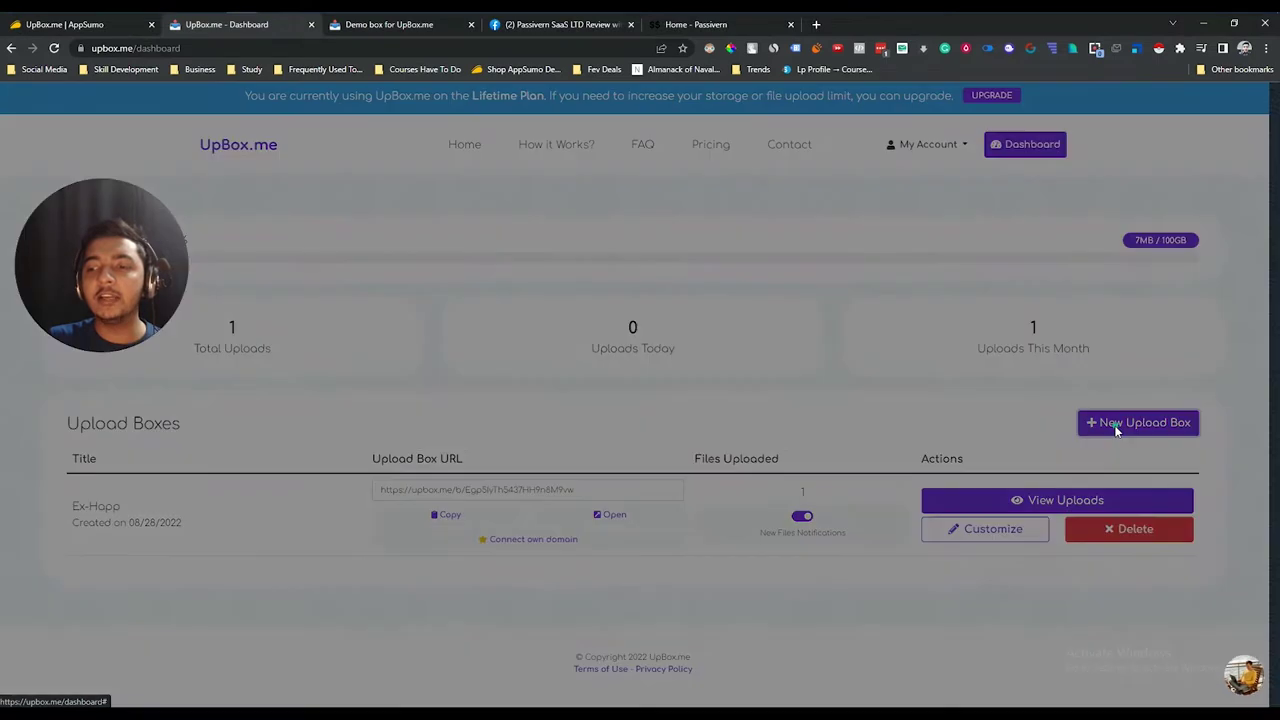
pyautogui.click(534, 376)
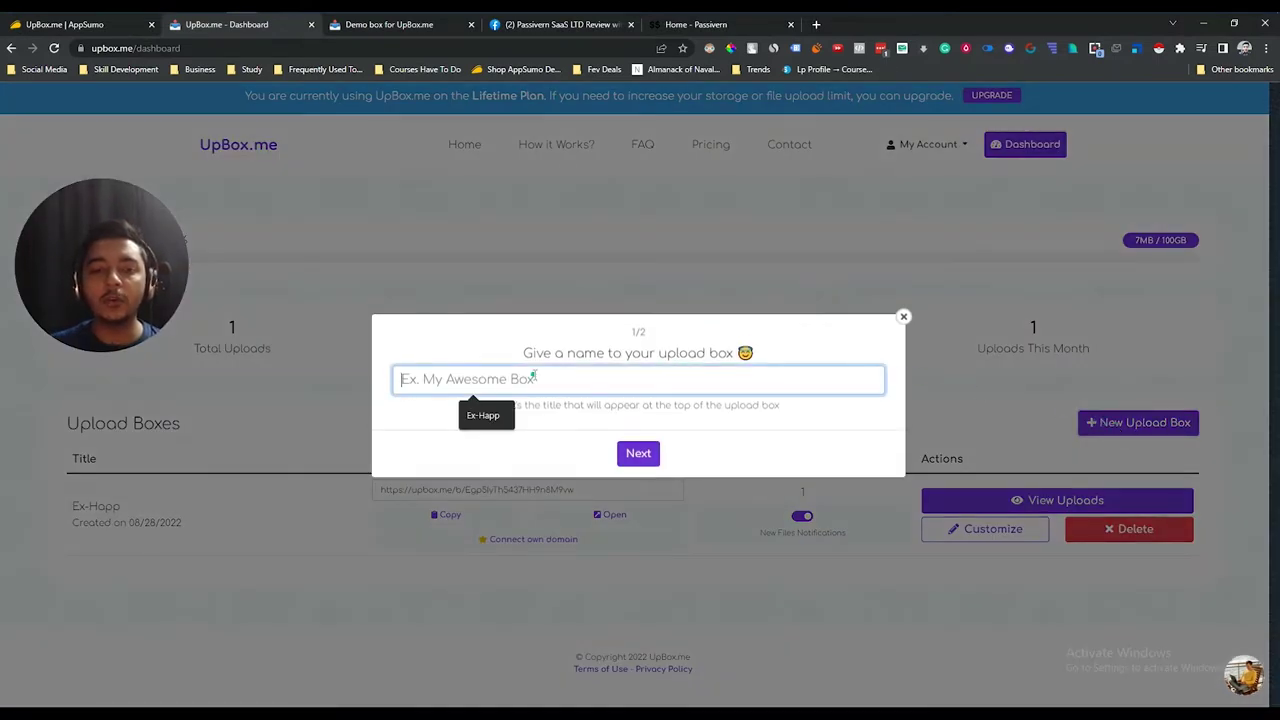
pyautogui.write('Passive Box')
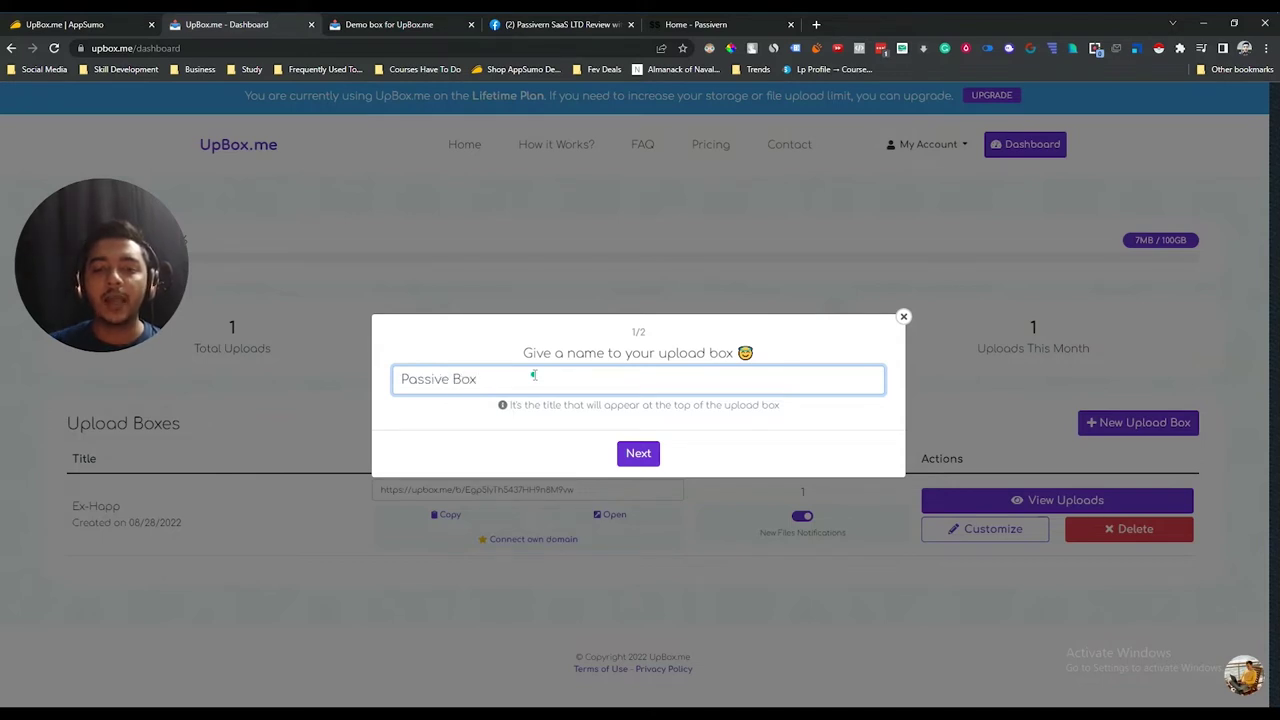
pyautogui.click(636, 454)
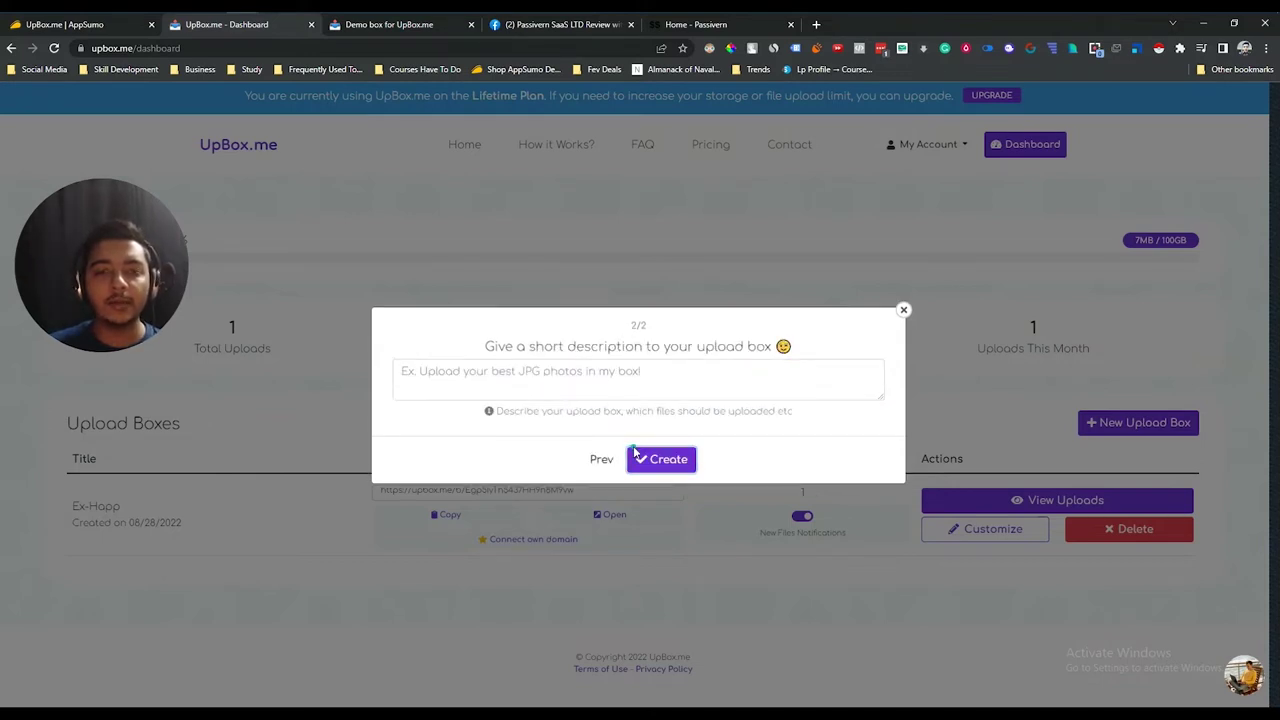
# Step: Copy the paragraph about creating a fully customizable page in an easy-to-use builder from the AppSumo UpBox.me listing
pyautogui.click(435, 372)
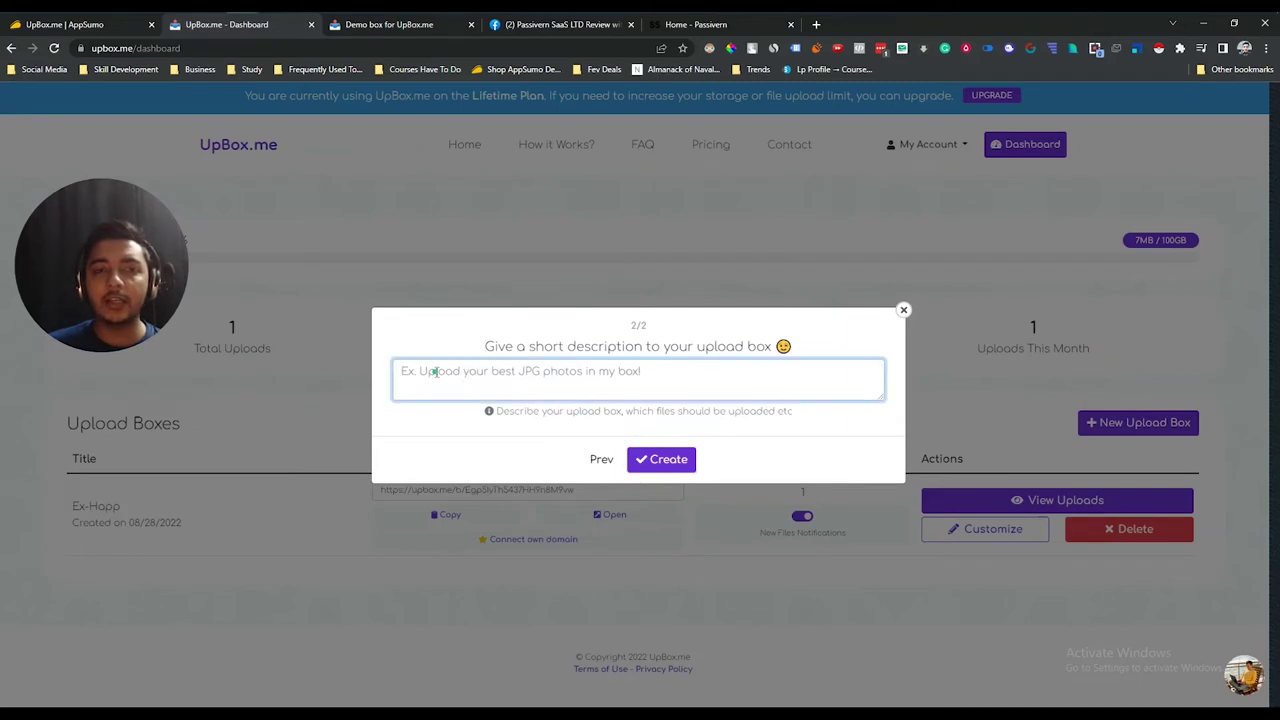
pyautogui.click(84, 30)
pyautogui.scroll(-5, 347, 337)
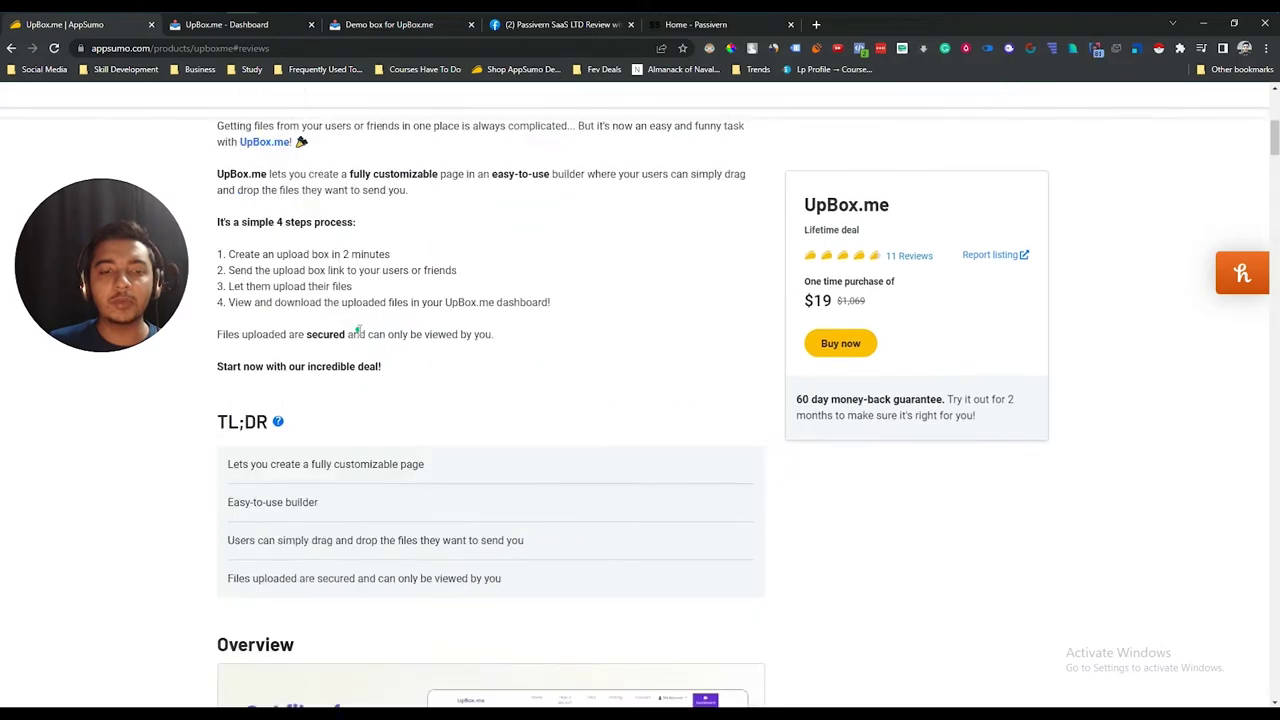
pyautogui.tripleClick(313, 338)
pyautogui.hotkey('ctrl', 'c')
pyautogui.rightClick(310, 330)
pyautogui.click(330, 338)
# Step: Return to the UpBox.me dashboard, paste the copied paragraph as the box description and create the upload box
pyautogui.click(389, 24)
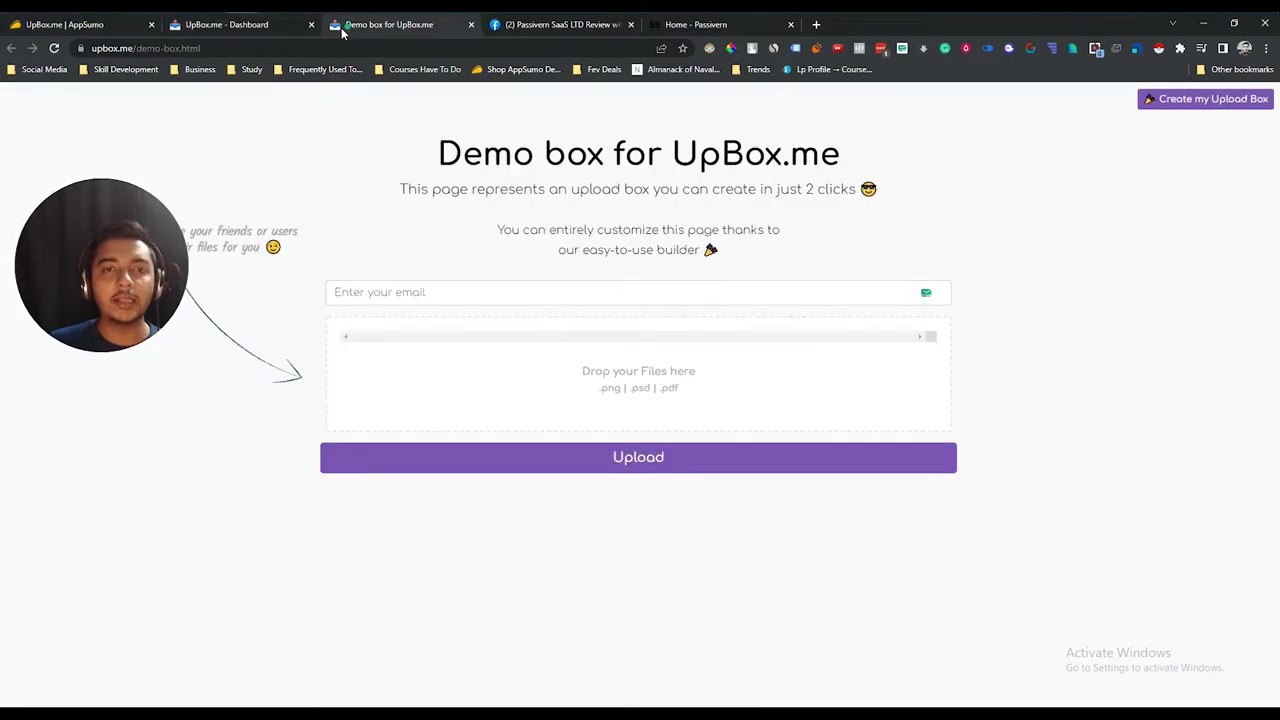
pyautogui.click(230, 24)
pyautogui.hotkey('ctrl', 'v')
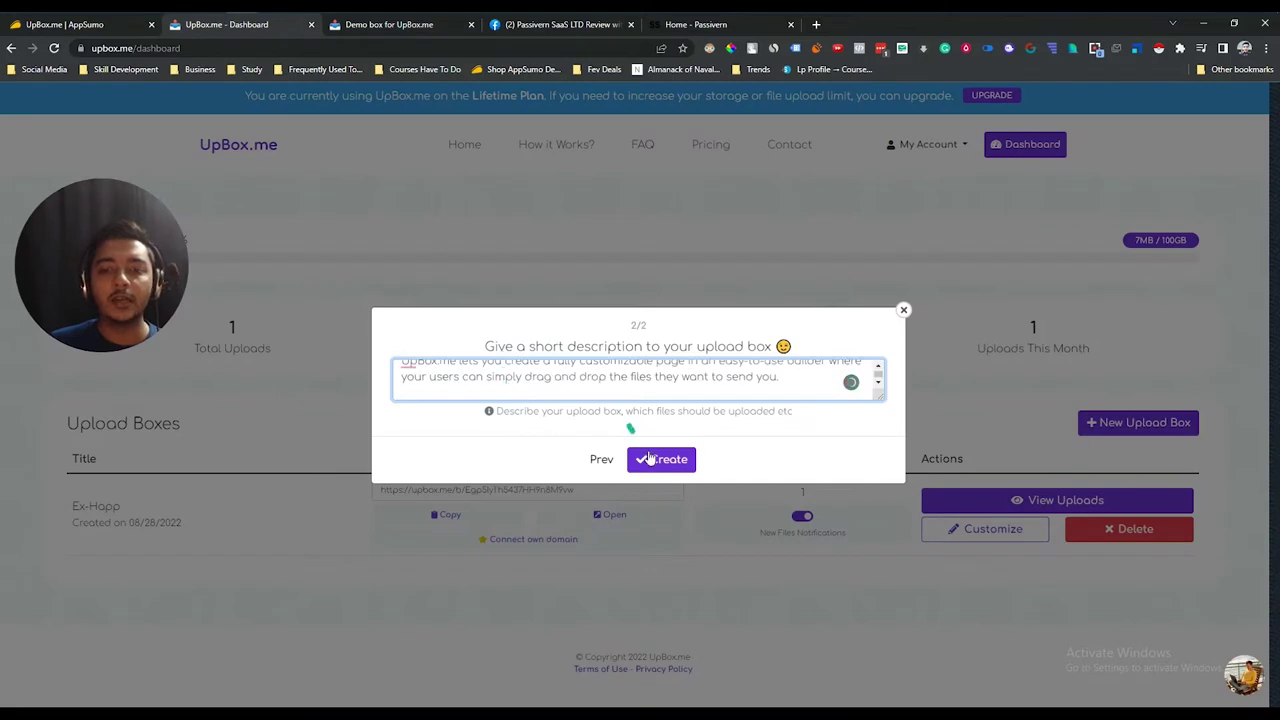
pyautogui.click(660, 459)
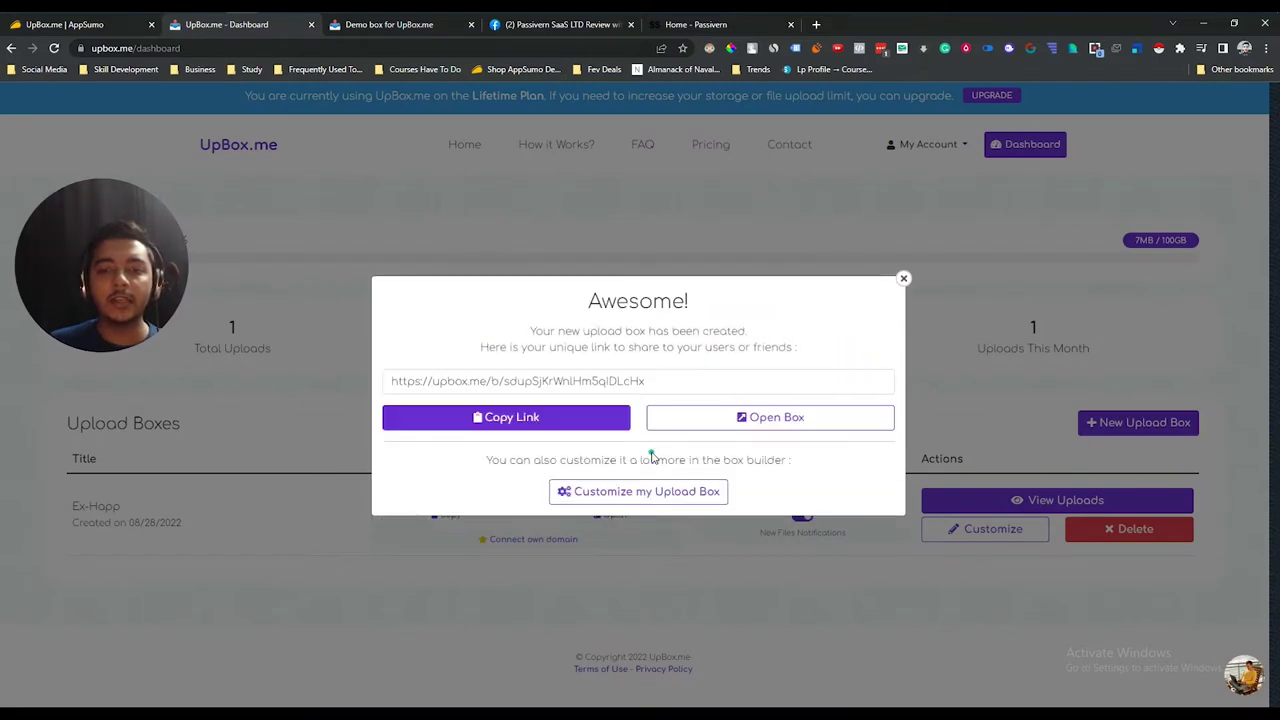
# Step: Copy the unique share link of the newly created upload box
pyautogui.tripleClick(436, 378)
pyautogui.rightClick(436, 378)
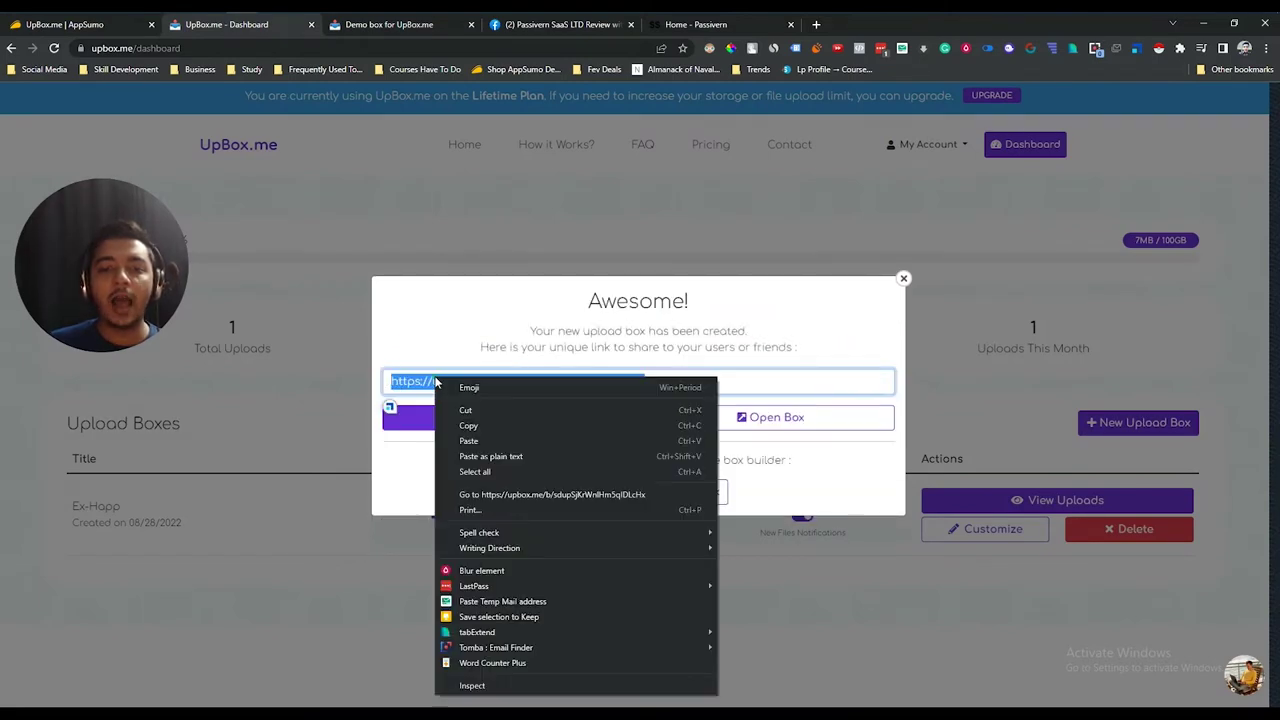
pyautogui.click(476, 432)
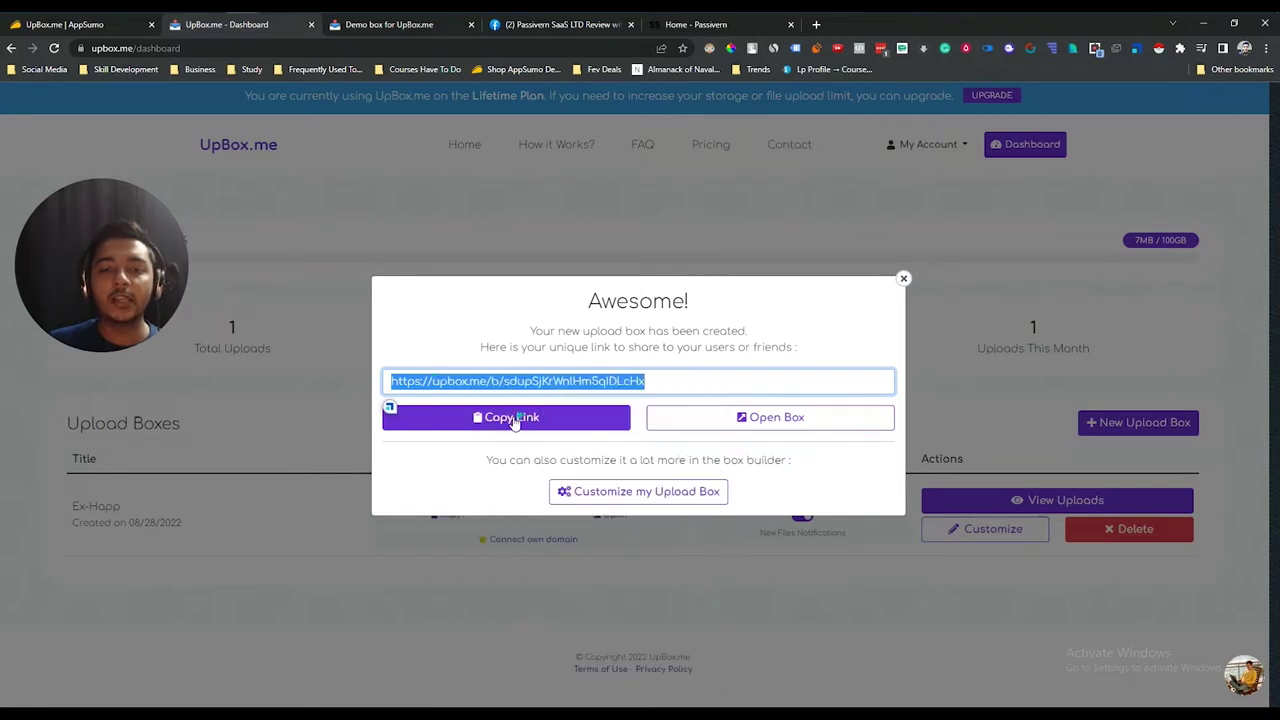
pyautogui.click(516, 420)
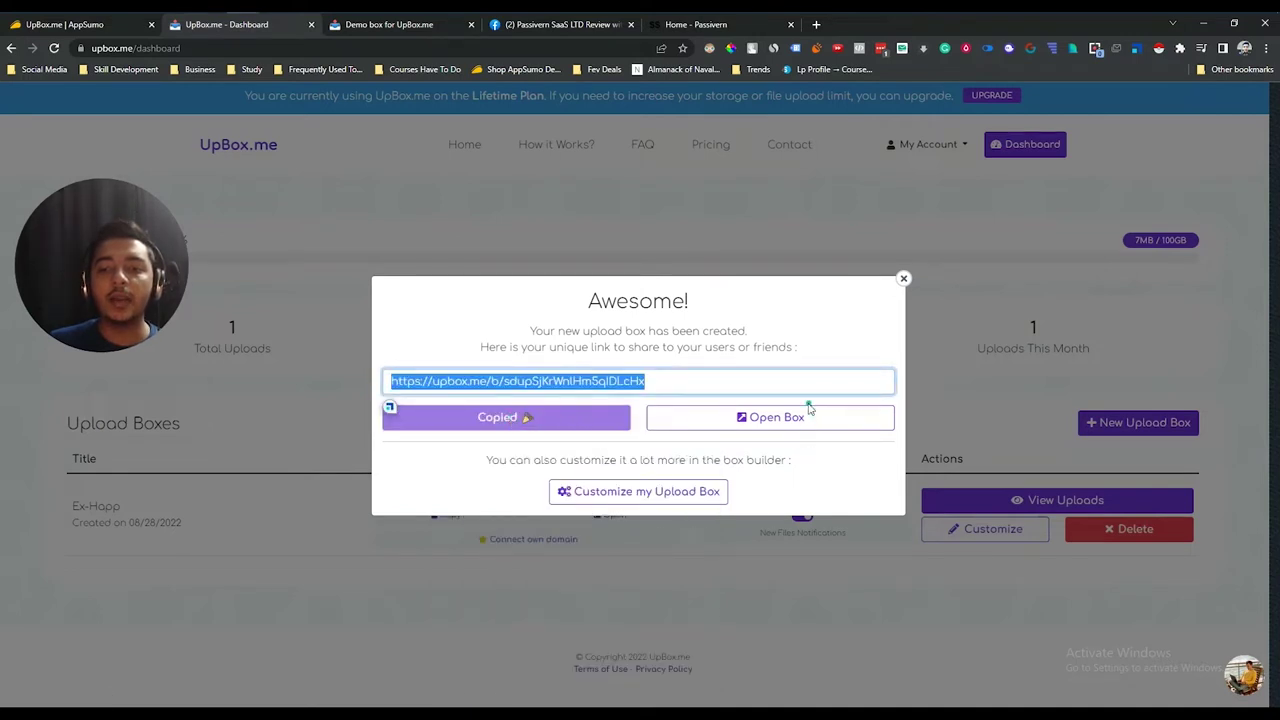
# Step: Open the copied link in a new incognito window and check the upload page's title and description
pyautogui.click(1266, 48)
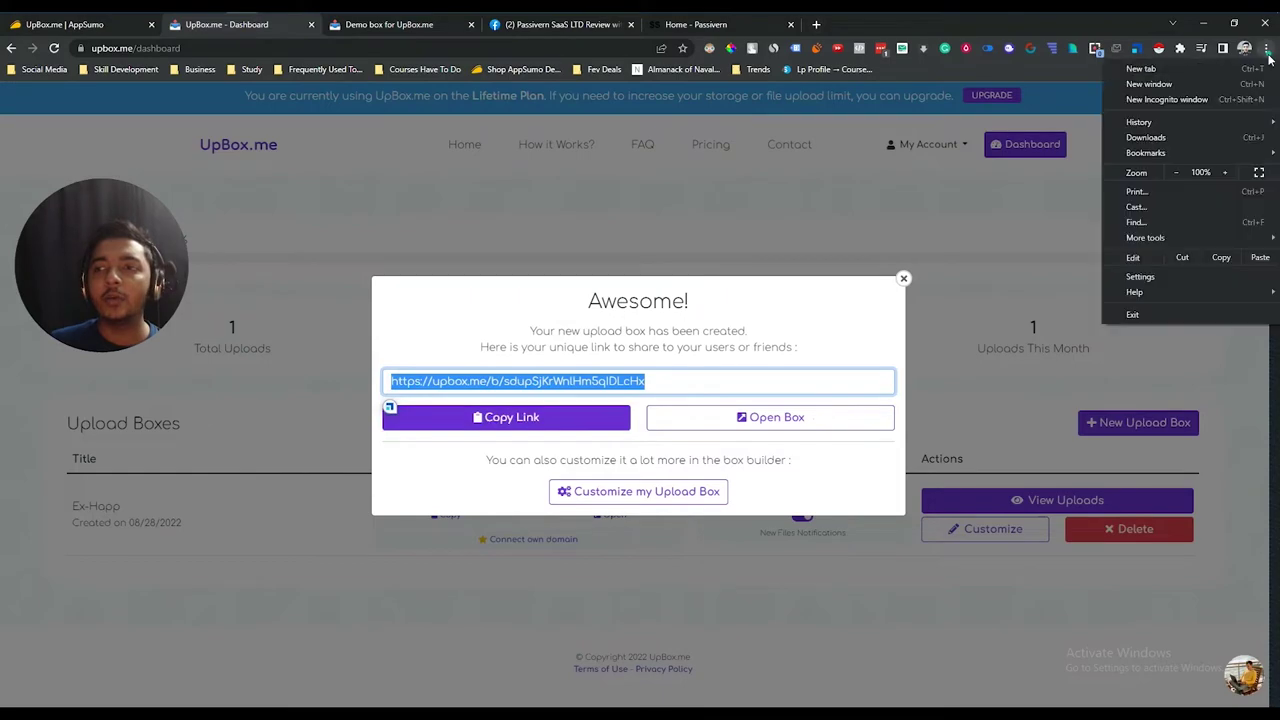
pyautogui.click(1166, 100)
pyautogui.hotkey('ctrl', 'v')
pyautogui.press('Return')
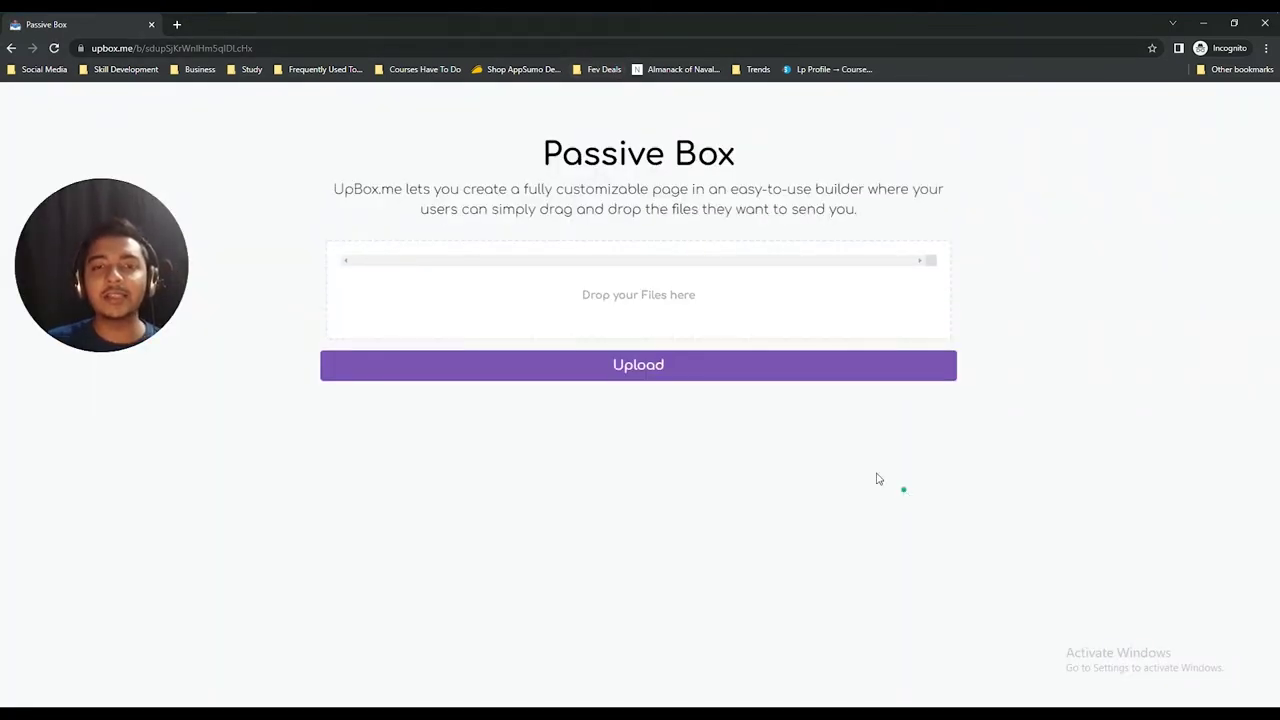
pyautogui.moveTo(542, 153); pyautogui.dragTo(749, 163)
pyautogui.moveTo(334, 188); pyautogui.dragTo(939, 211)
pyautogui.click(790, 210)
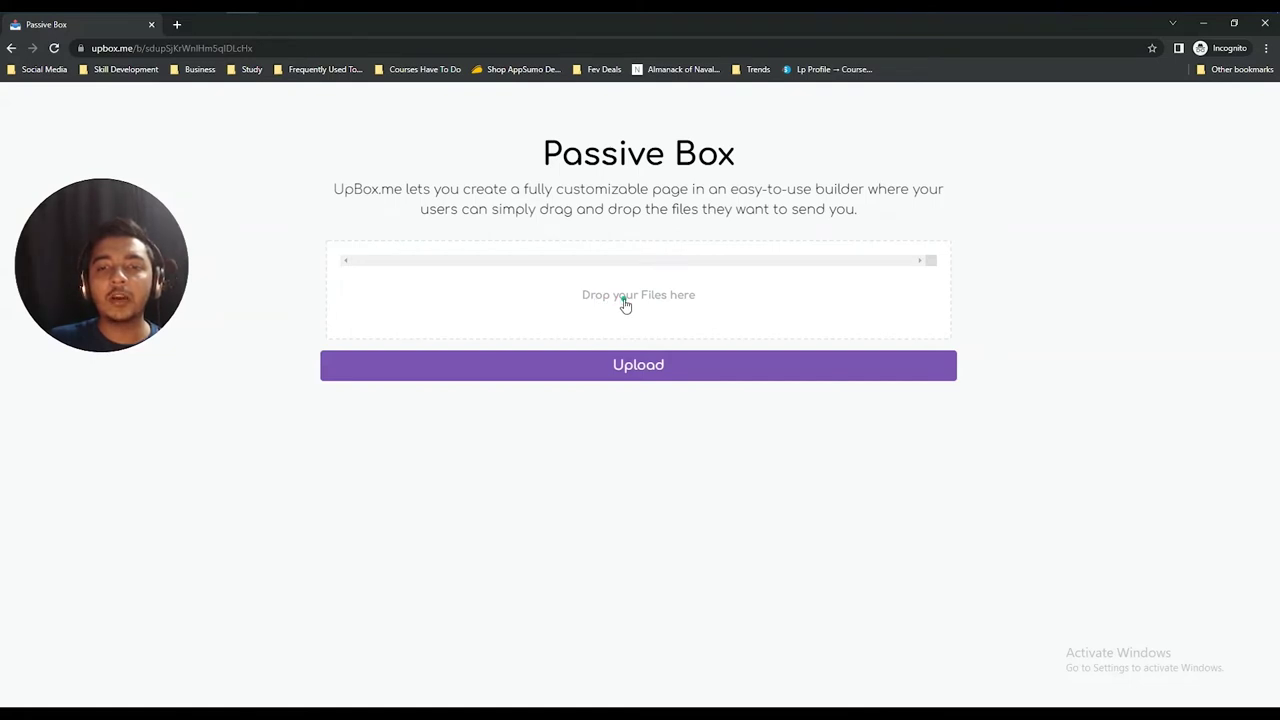
# Step: Add dse.jpg, dp.jpg and Root Finding Methods.pdf from the Downloads folder to the Passive Box upload page
pyautogui.click(625, 304)
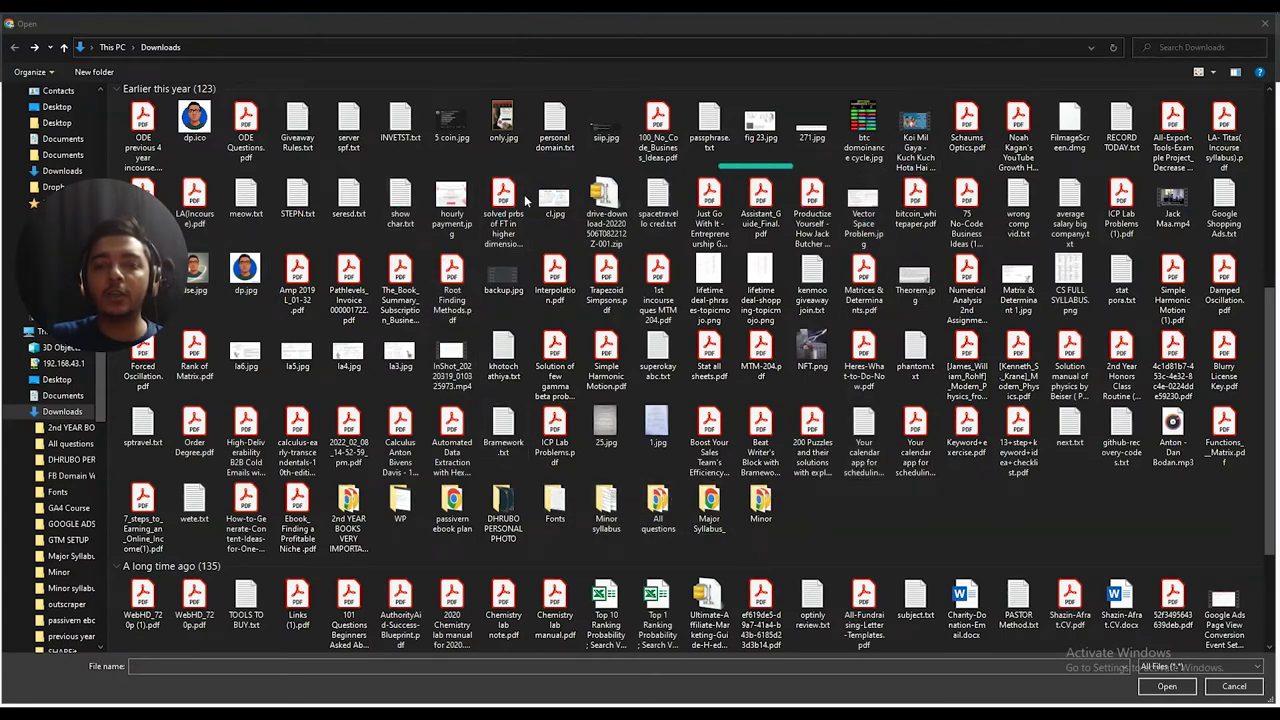
pyautogui.click(245, 270)
pyautogui.keyDown('ctrl'); pyautogui.click(195, 272); pyautogui.keyUp('ctrl')
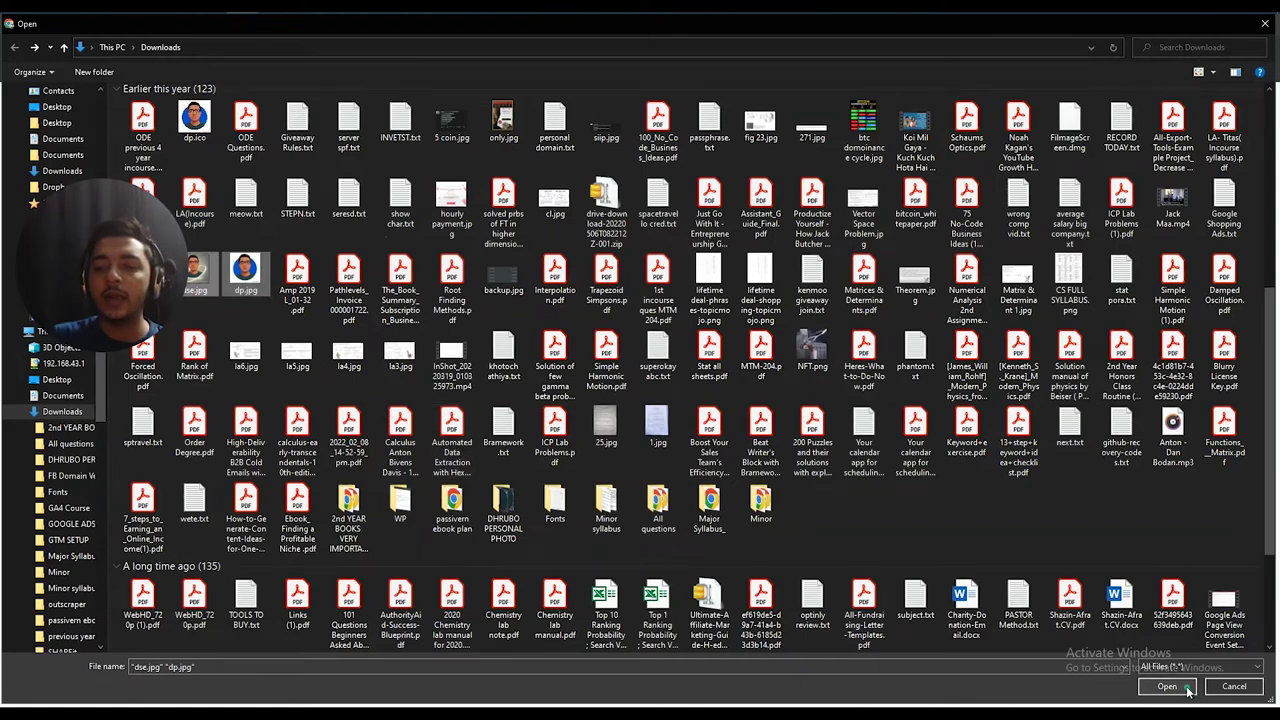
pyautogui.keyDown('ctrl'); pyautogui.click(452, 288); pyautogui.keyUp('ctrl')
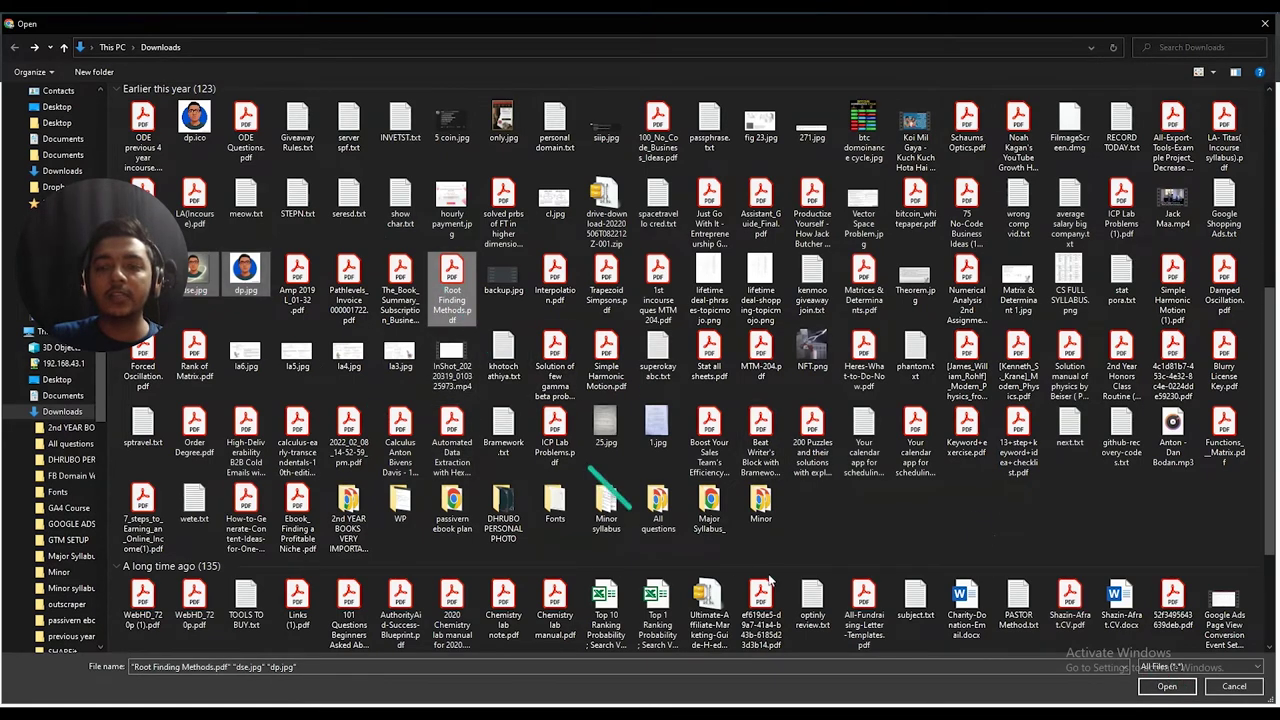
pyautogui.click(1166, 687)
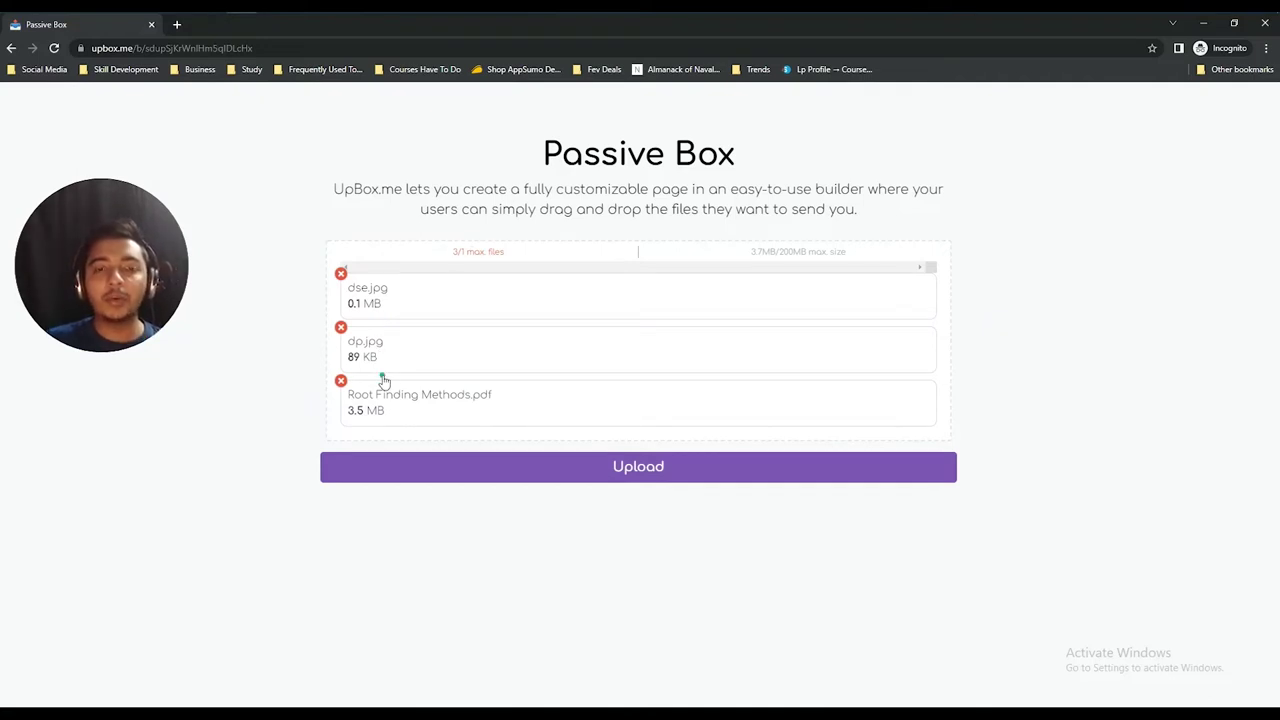
# Step: Remove dp.jpg and dse.jpg from the file list, upload Root Finding Methods.pdf and read the success message
pyautogui.click(341, 328)
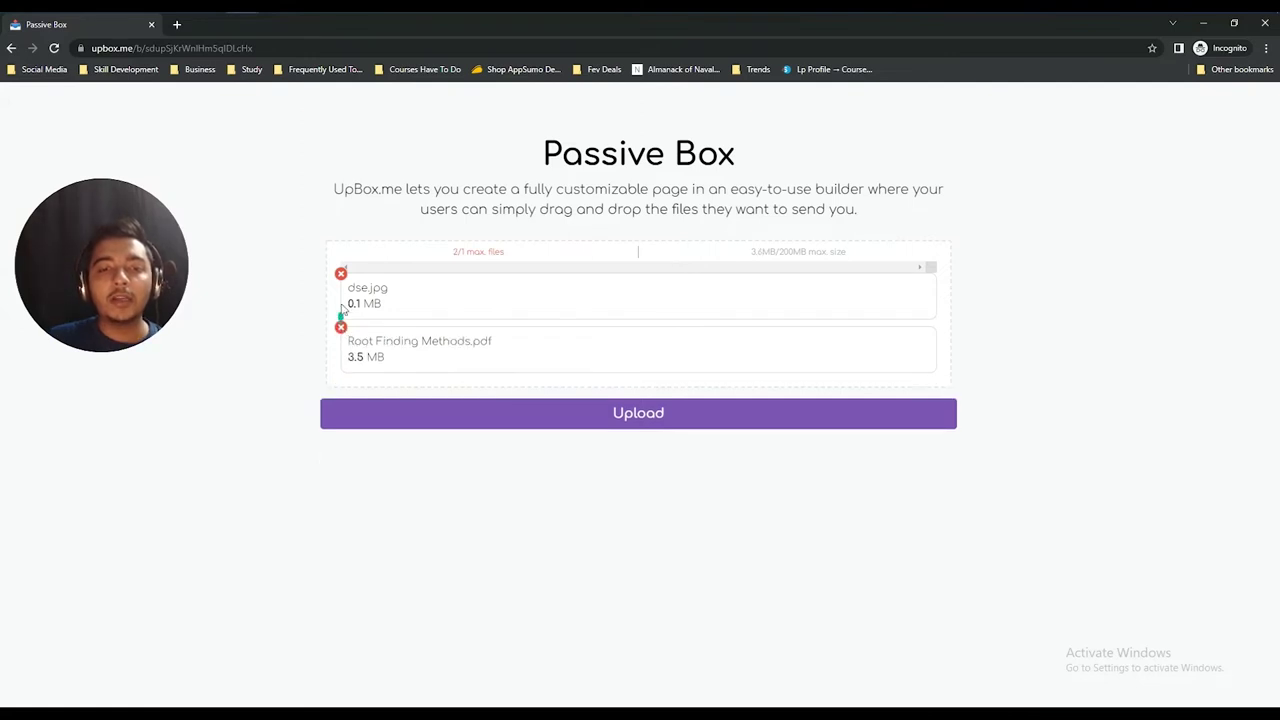
pyautogui.click(341, 273)
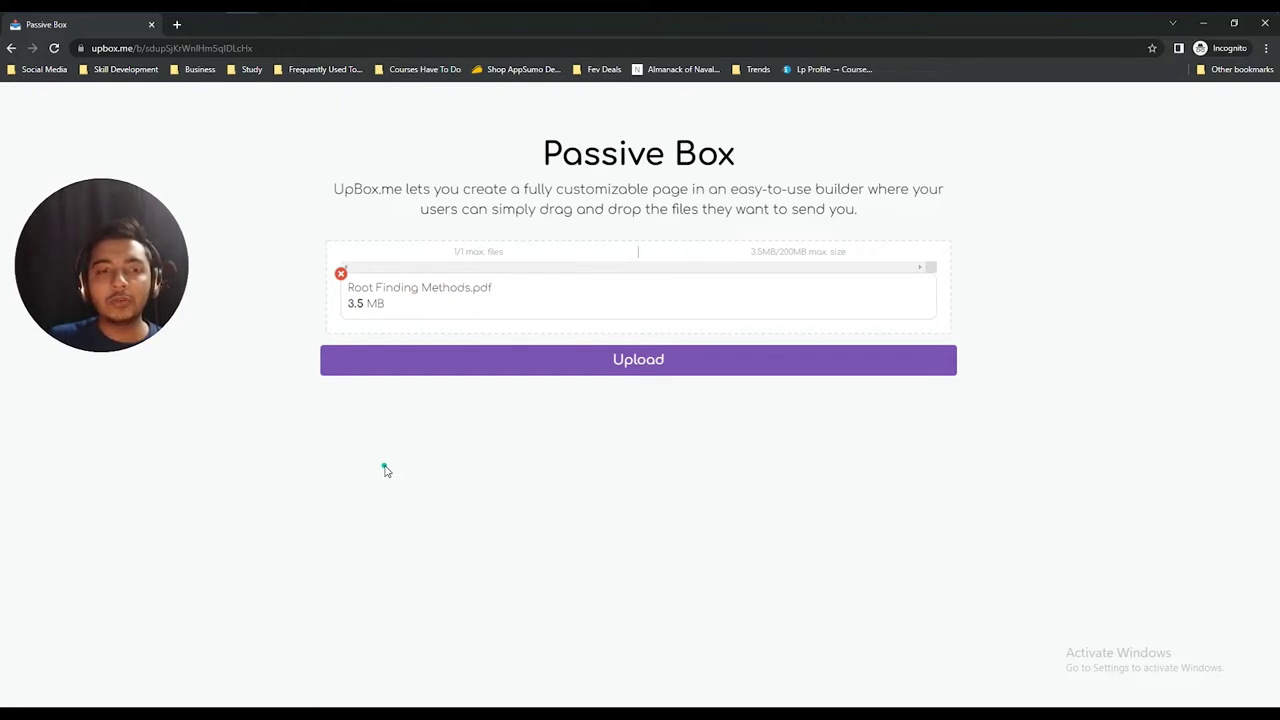
pyautogui.click(645, 369)
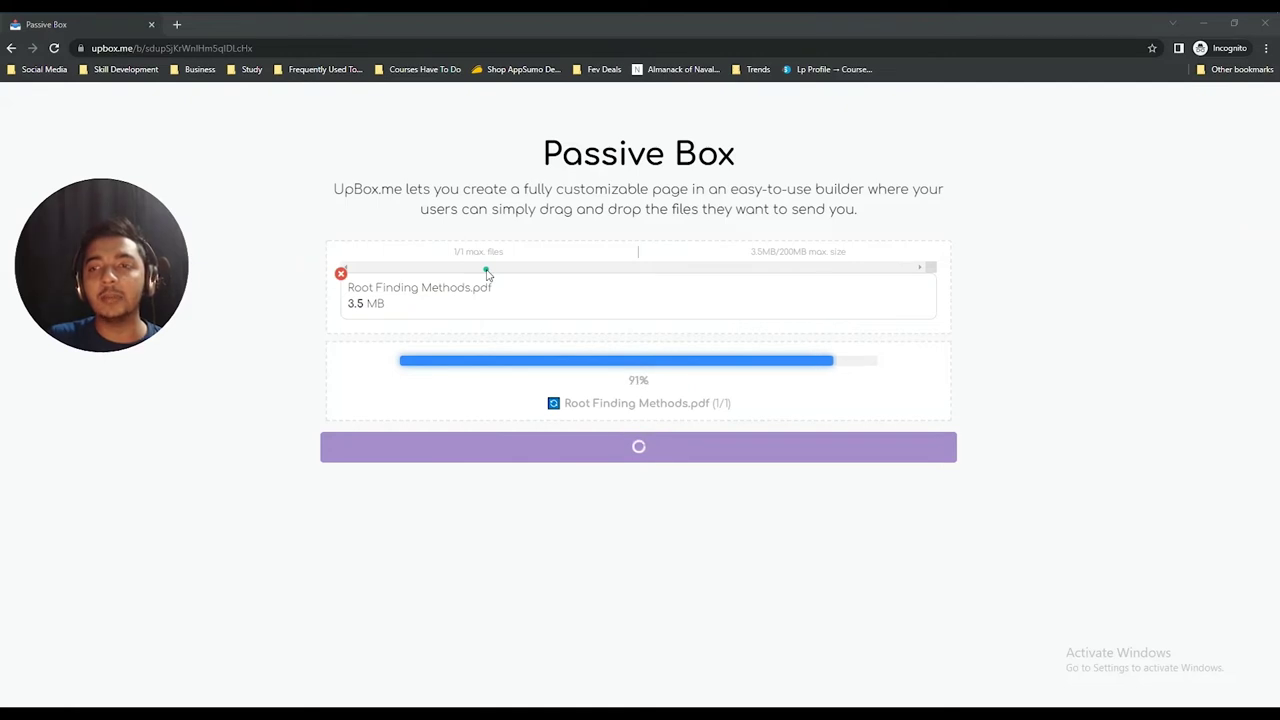
pyautogui.moveTo(486, 236); pyautogui.dragTo(813, 237)
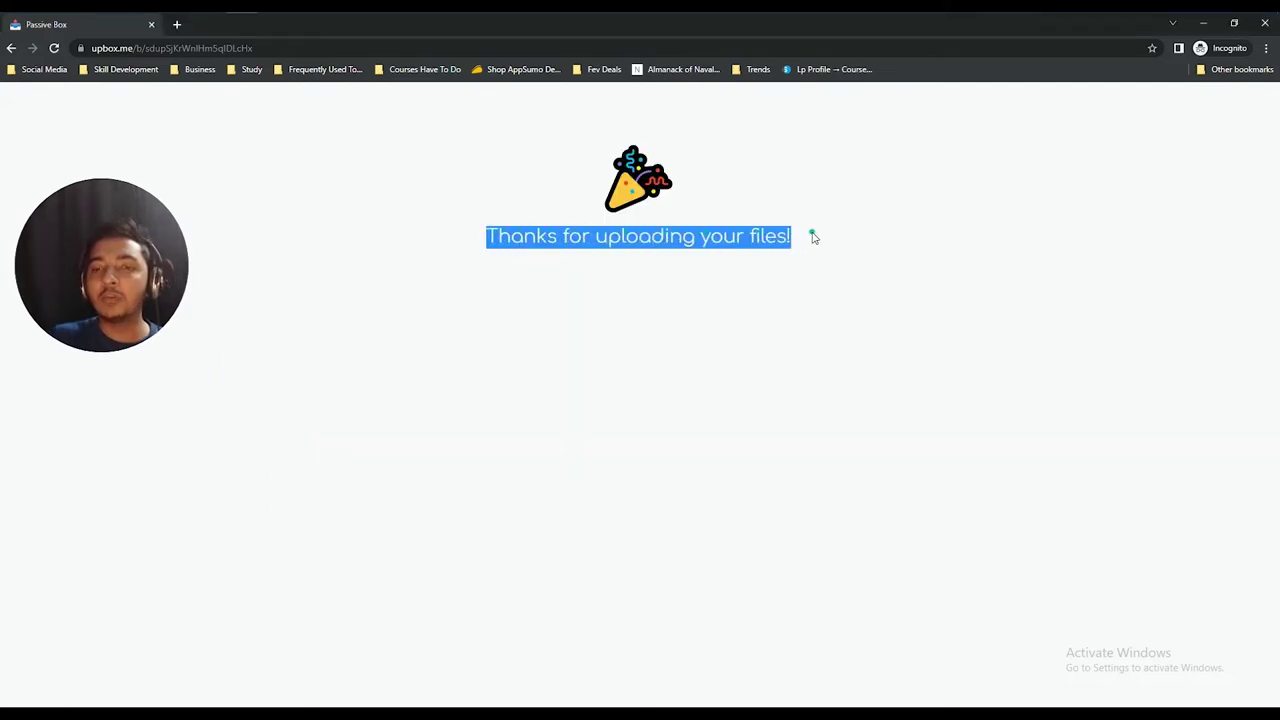
pyautogui.click(813, 237)
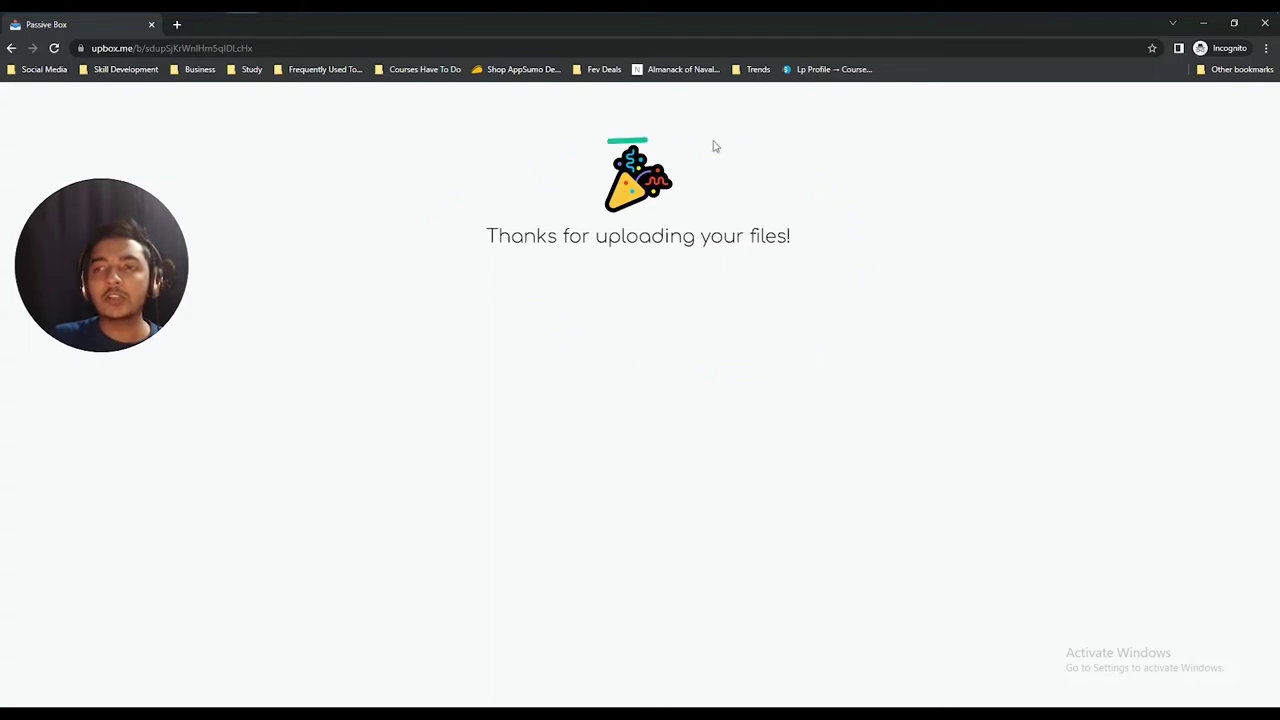
# Step: Close the incognito window and the new box confirmation, and open the customization page of Passive Box
pyautogui.click(1264, 23)
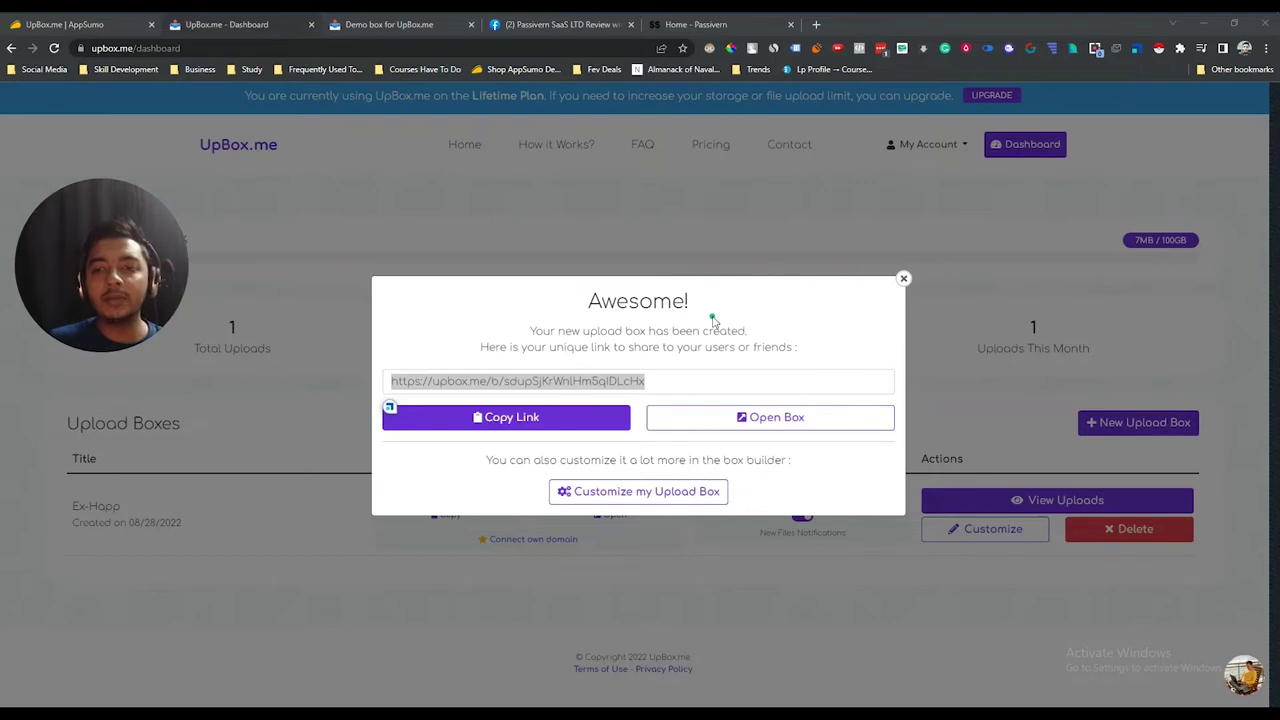
pyautogui.click(903, 278)
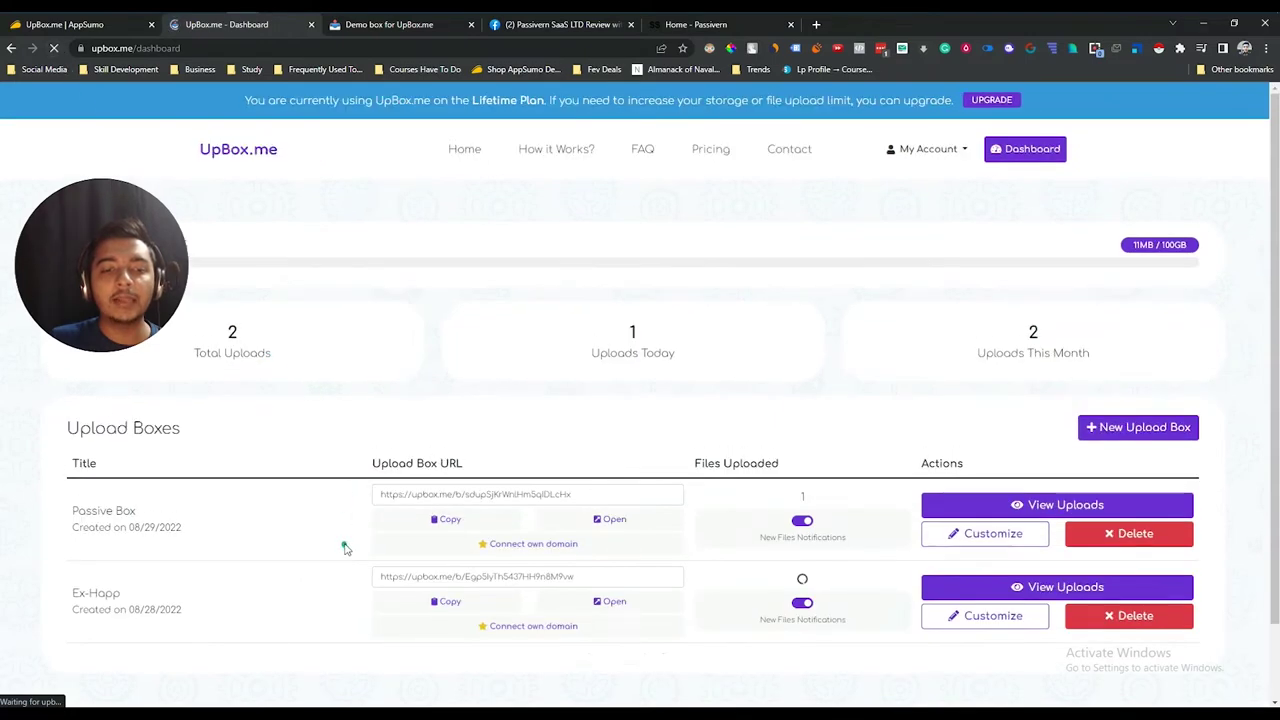
pyautogui.scroll(-2, 345, 548)
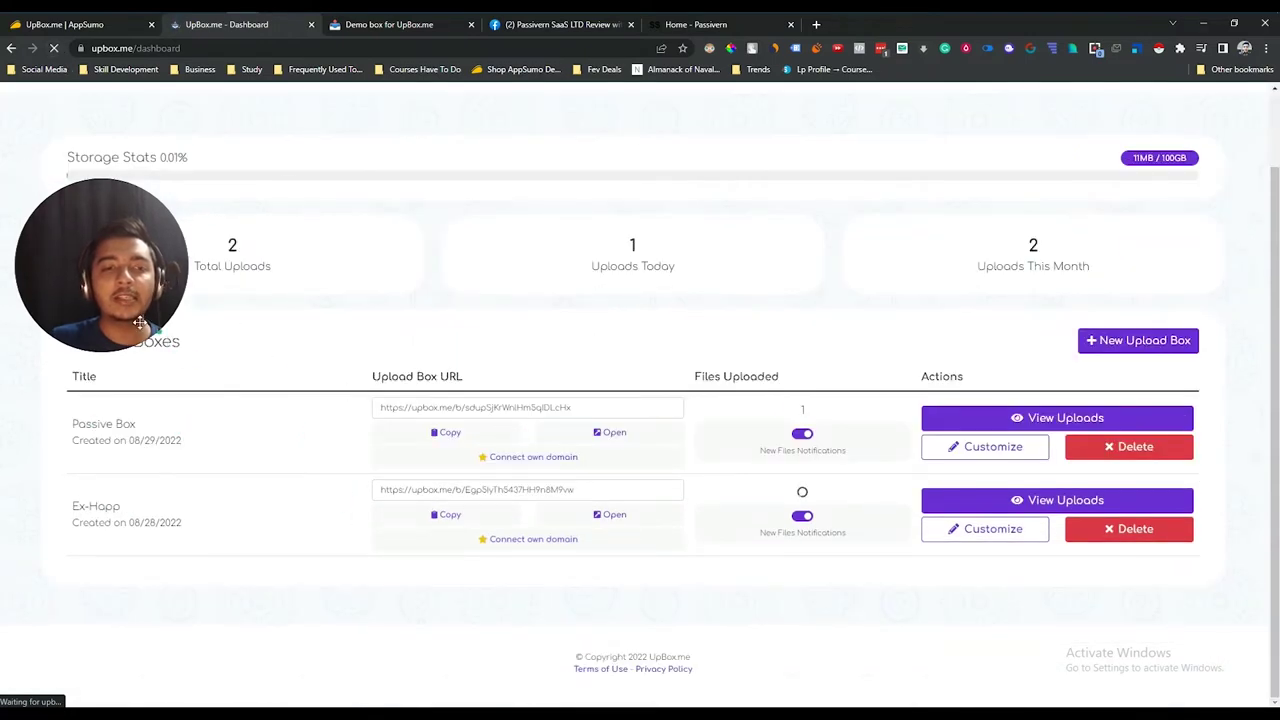
pyautogui.moveTo(100, 290); pyautogui.dragTo(100, 220)
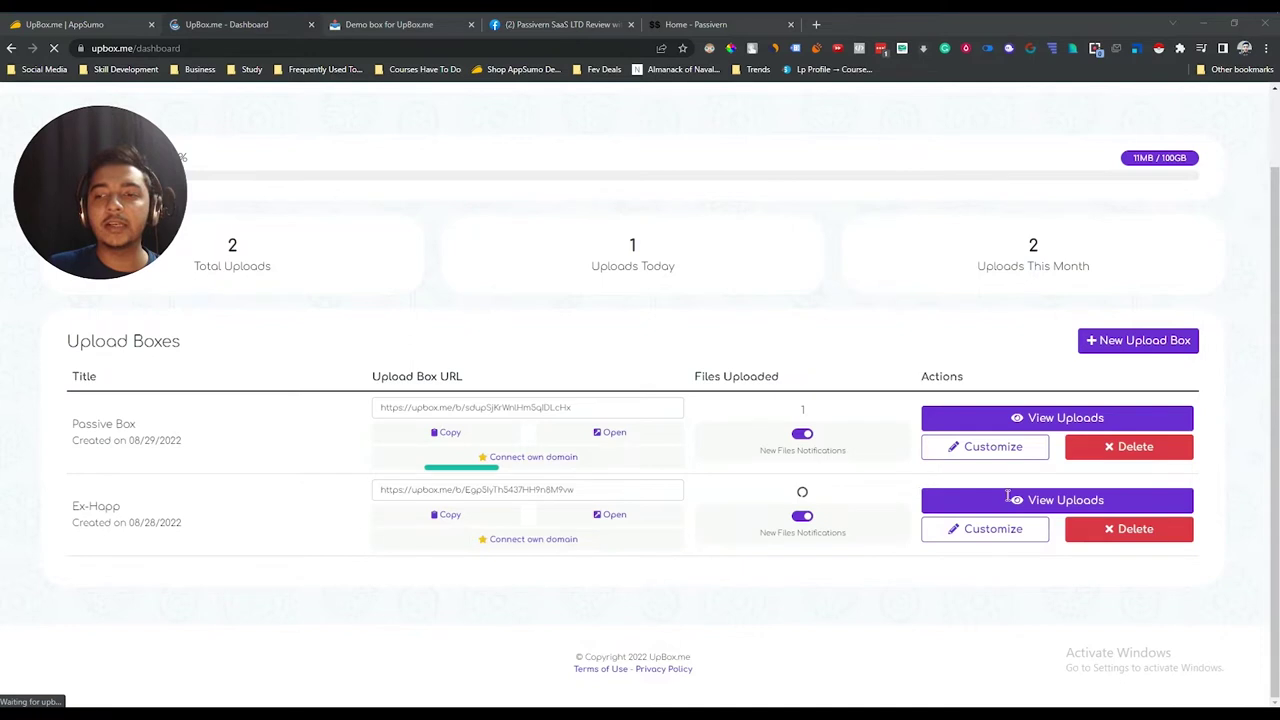
pyautogui.click(975, 457)
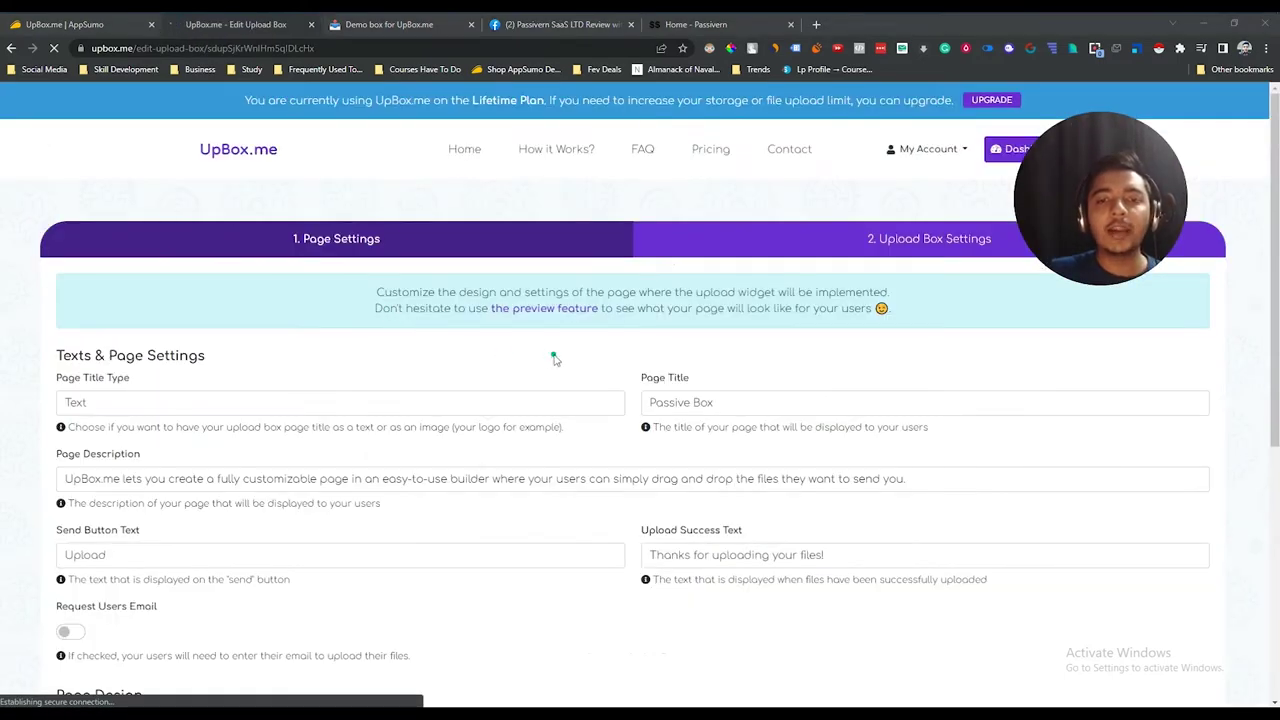
pyautogui.scroll(-1, 555, 360)
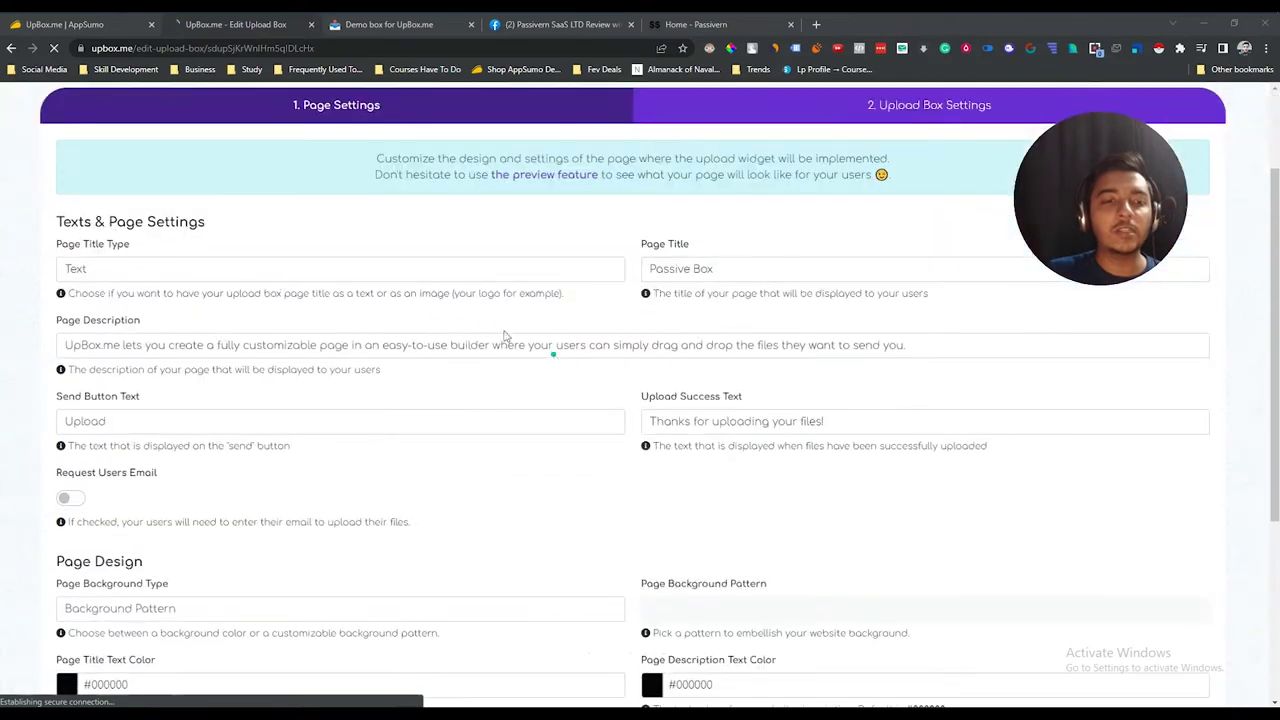
# Step: Try Image as the page title type and set it back to Text
pyautogui.click(112, 276)
pyautogui.click(125, 299)
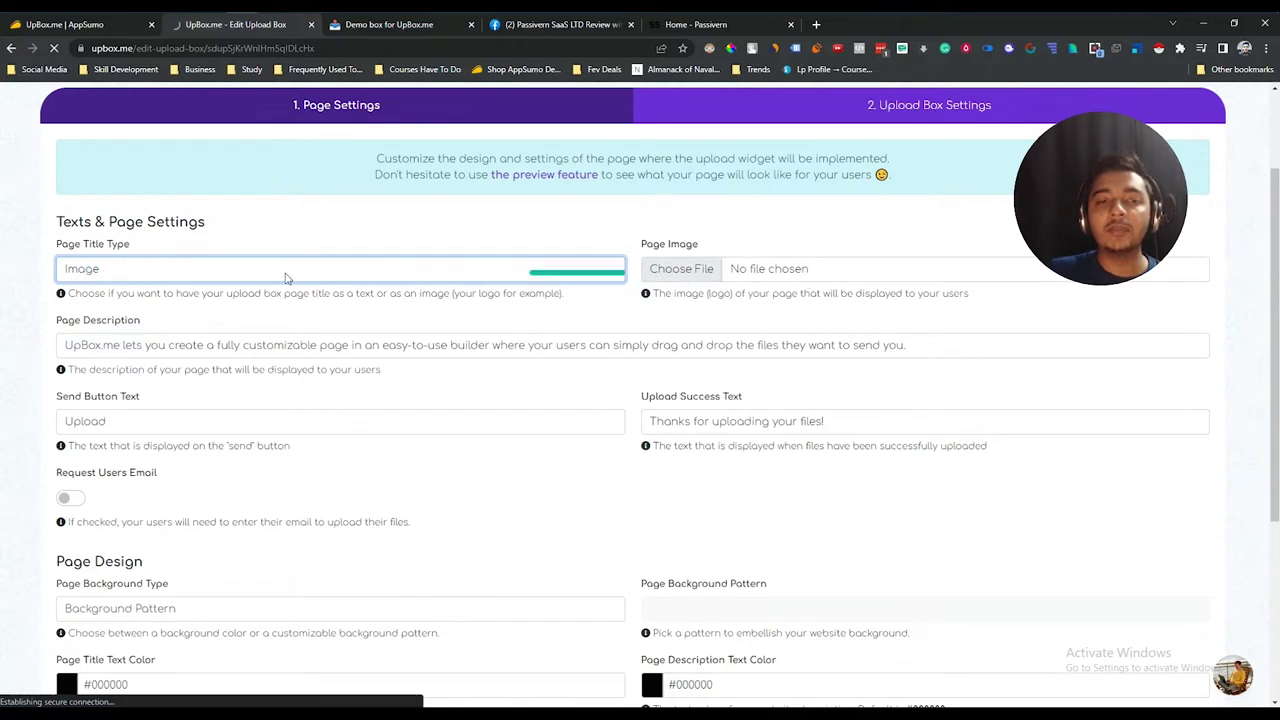
pyautogui.click(254, 277)
pyautogui.click(140, 288)
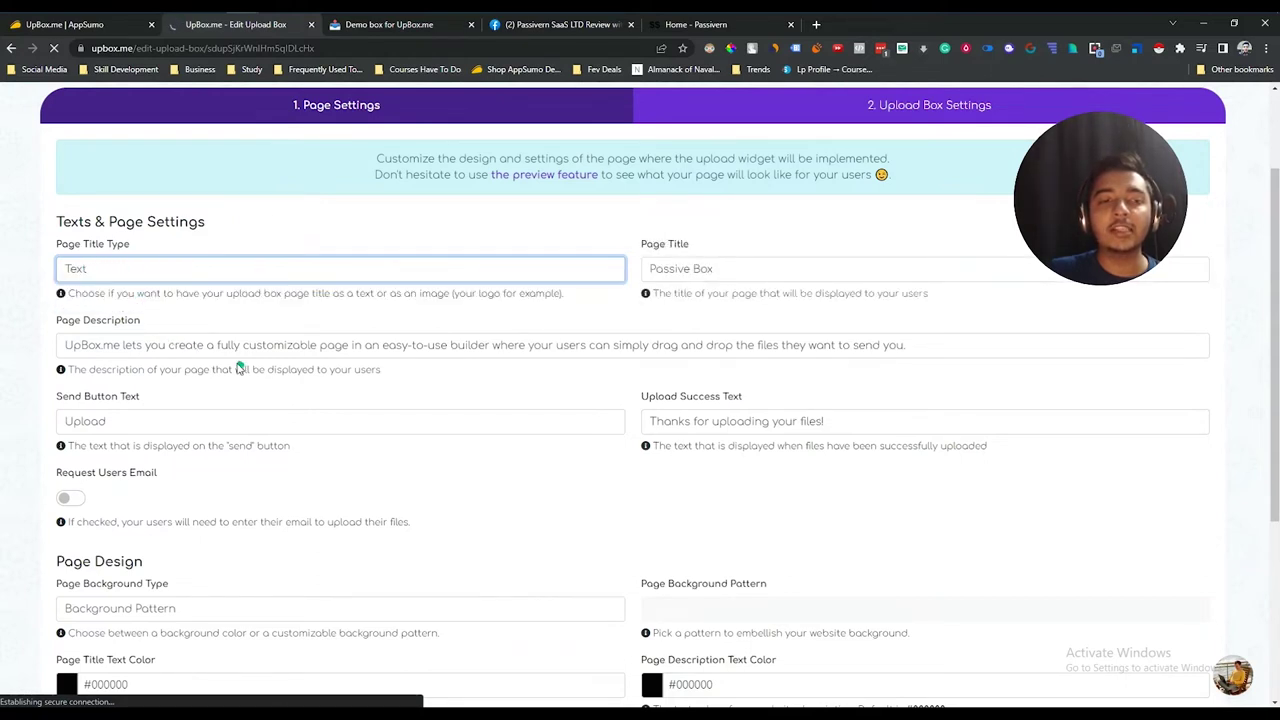
# Step: Examine the page description, send button text and upload success text in the page settings
pyautogui.moveTo(80, 345); pyautogui.dragTo(897, 346)
pyautogui.scroll(-2, 97, 288)
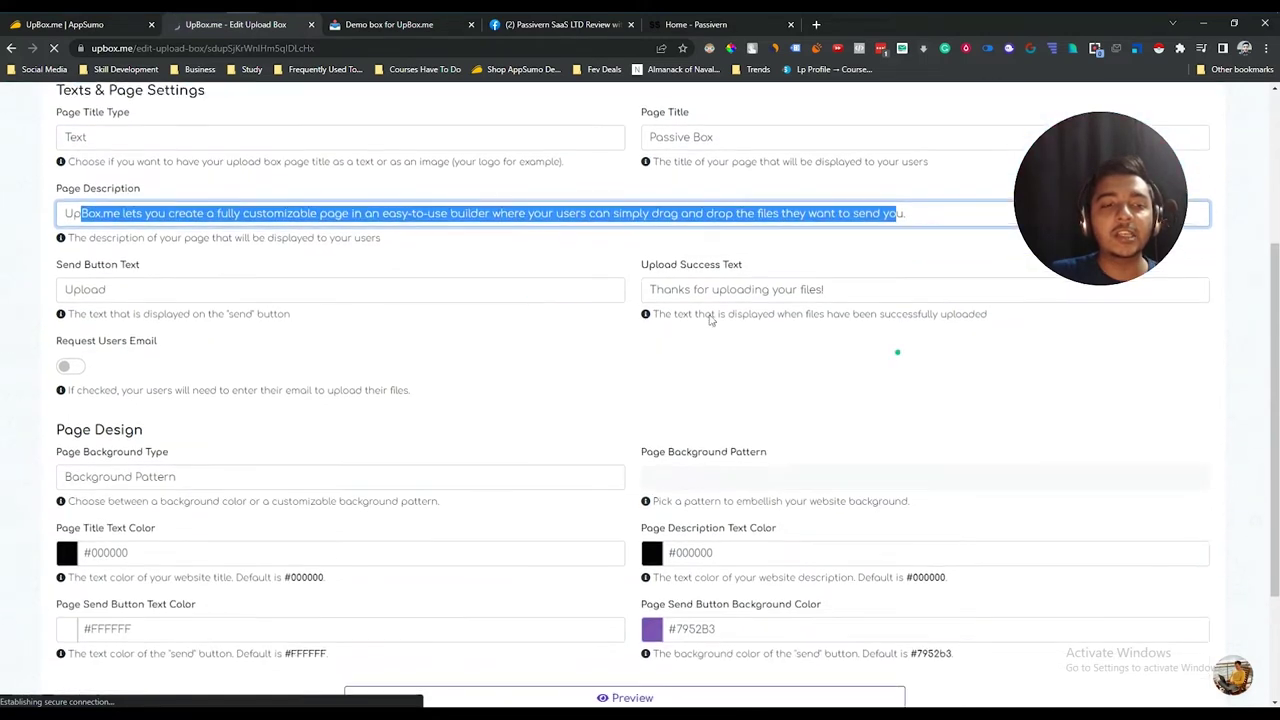
pyautogui.click(68, 287)
pyautogui.doubleClick(70, 287)
pyautogui.click(740, 287)
pyautogui.tripleClick(742, 287)
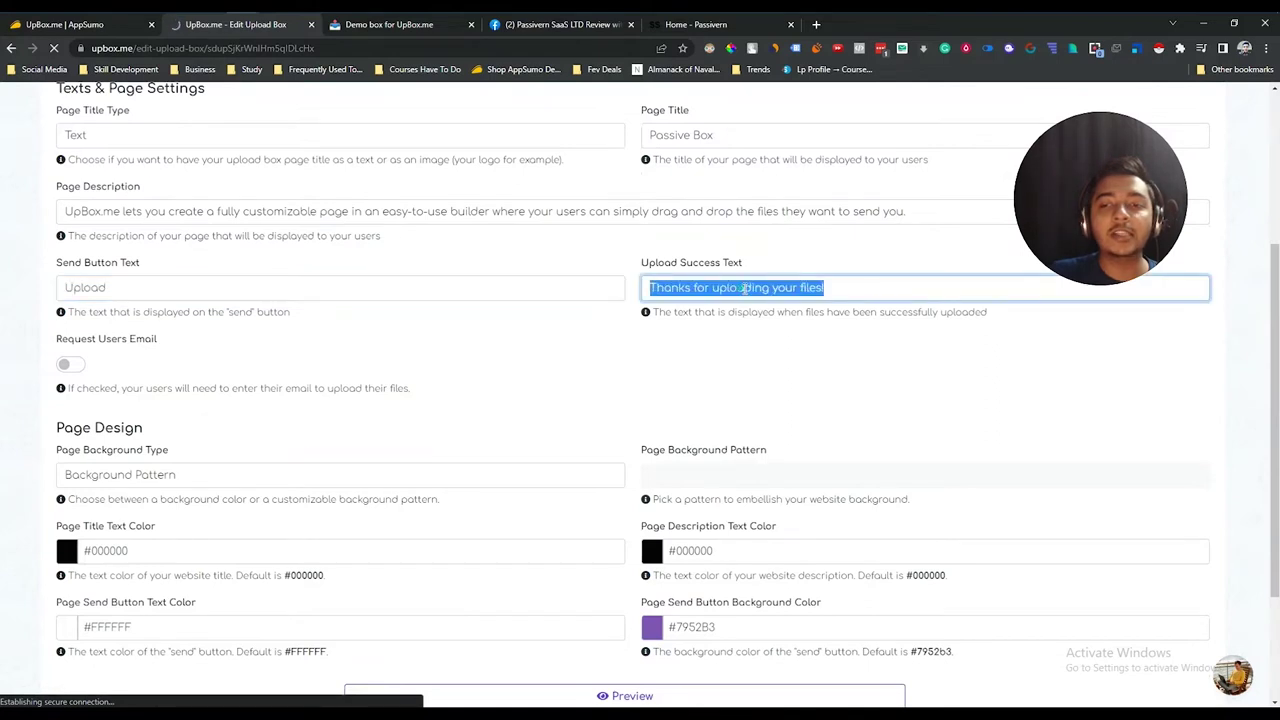
# Step: Read through the upload success text and turn on the Request Users Email option
pyautogui.click(707, 287)
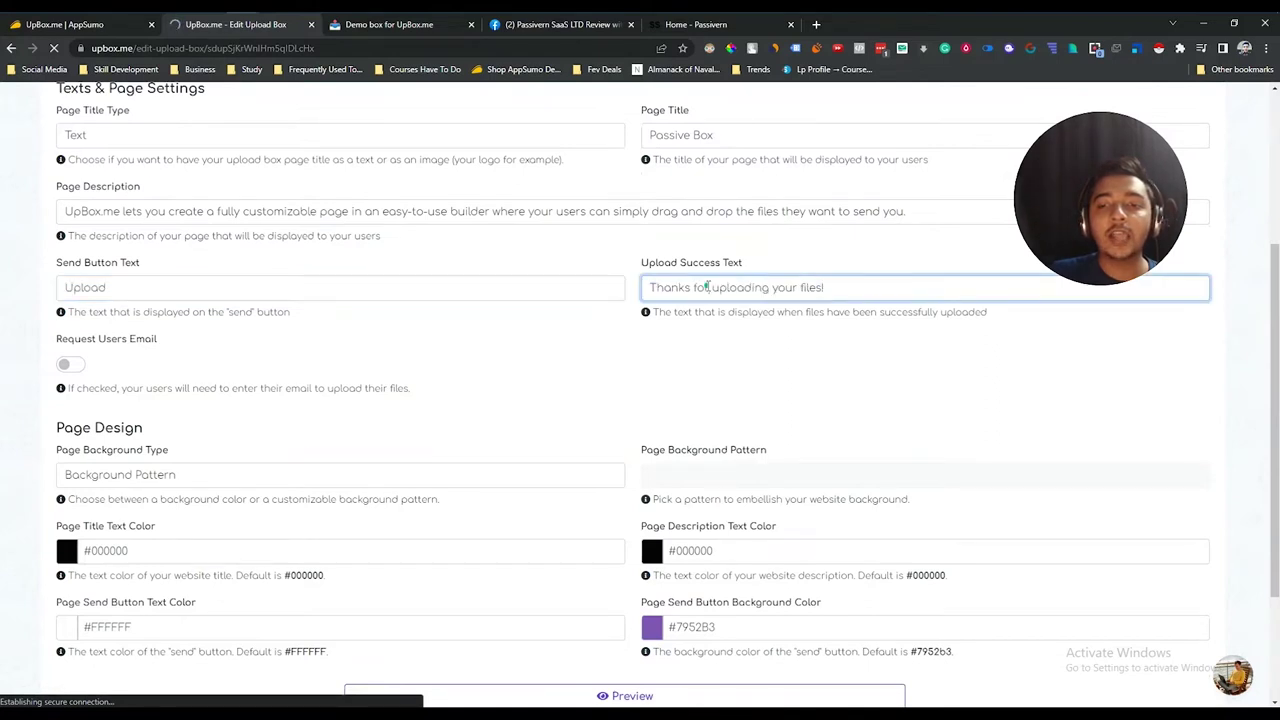
pyautogui.doubleClick(777, 287)
pyautogui.tripleClick(783, 287)
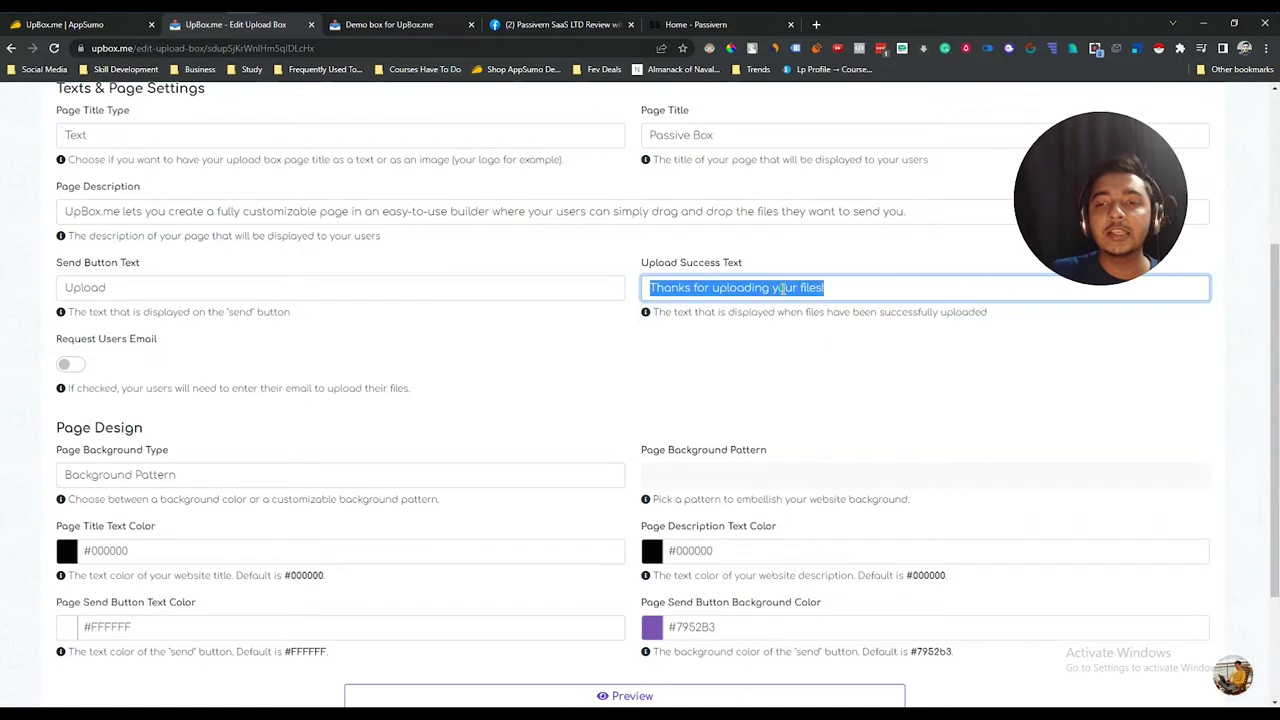
pyautogui.click(132, 339)
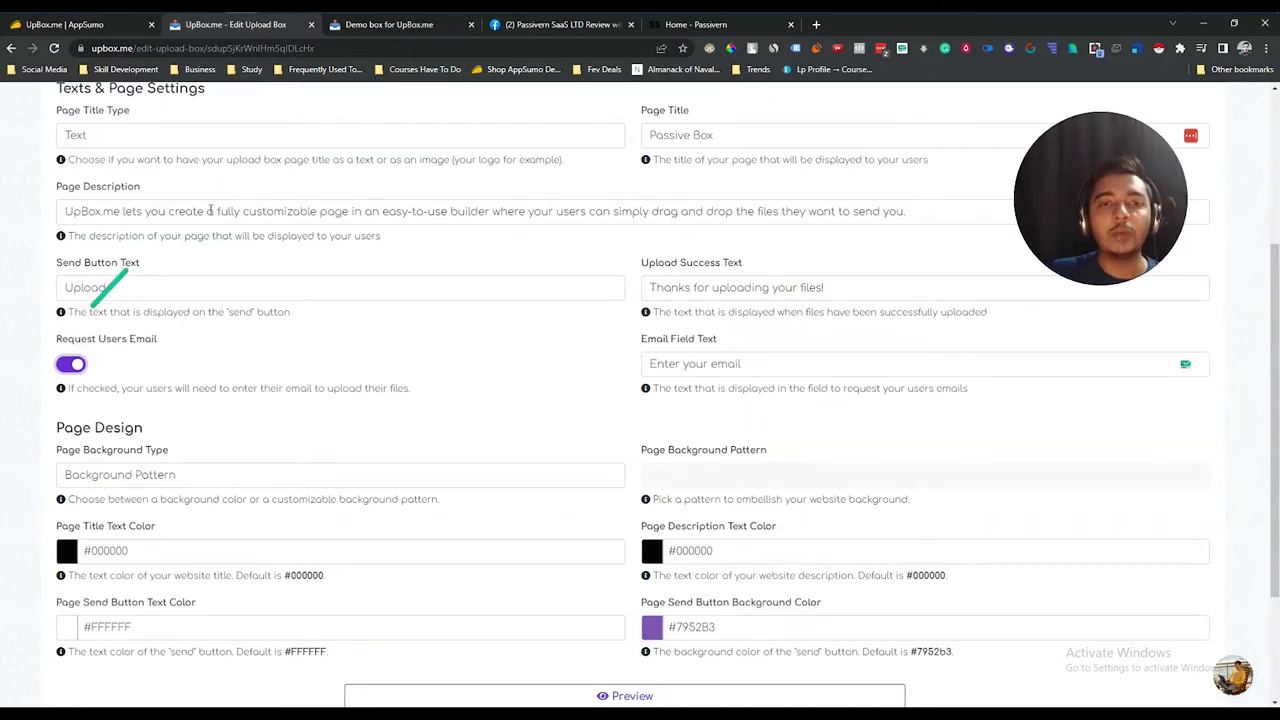
# Step: View the email field on the demo box page and examine the Email Field Text setting of Passive Box
pyautogui.click(398, 25)
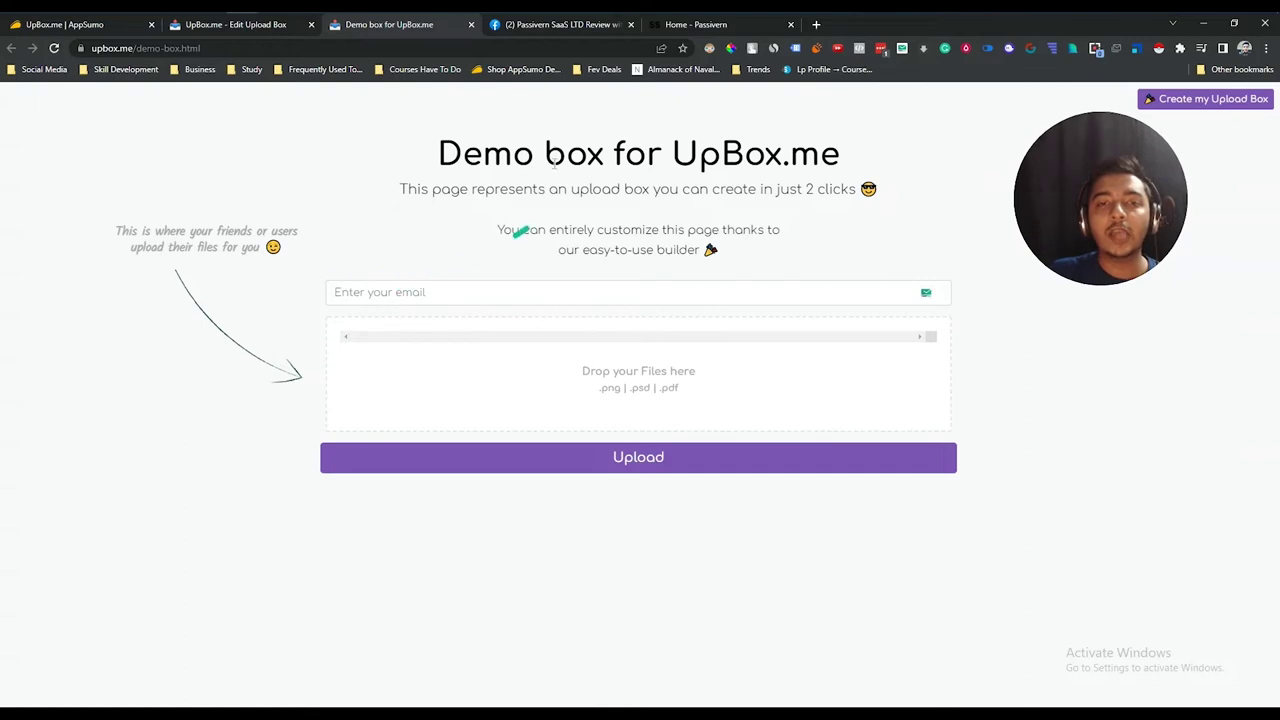
pyautogui.click(211, 30)
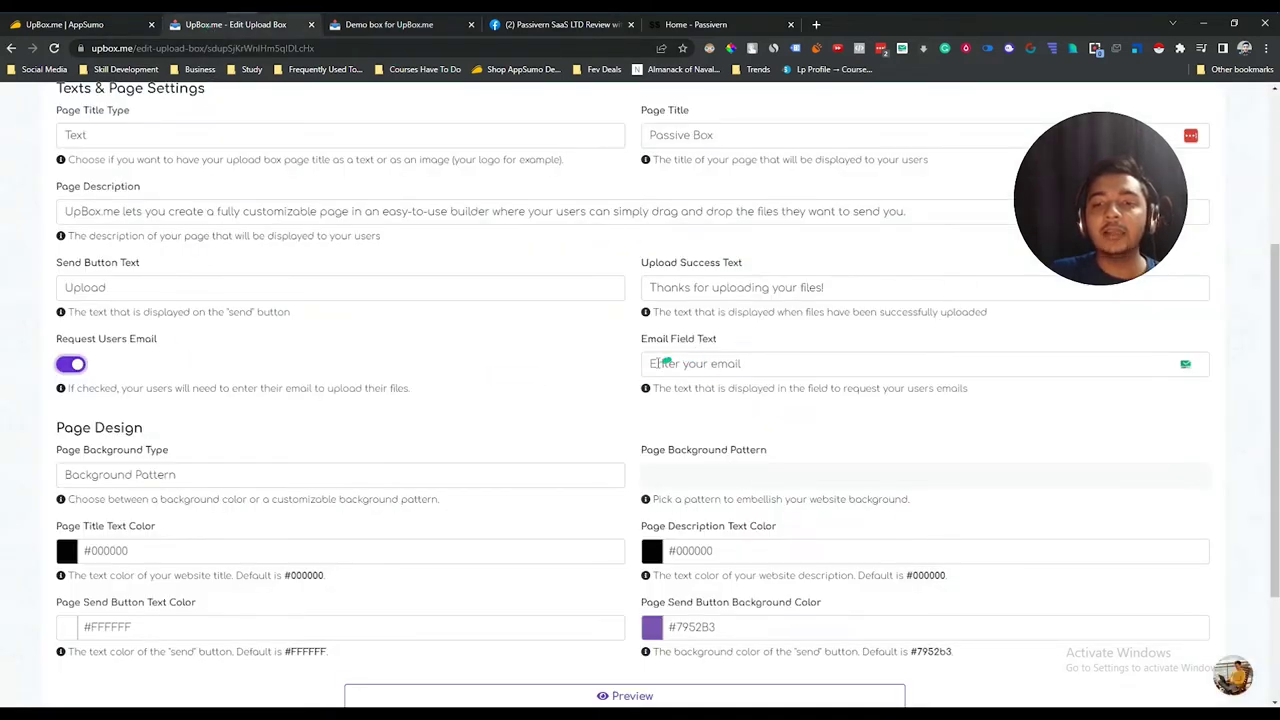
pyautogui.moveTo(646, 364); pyautogui.dragTo(740, 364)
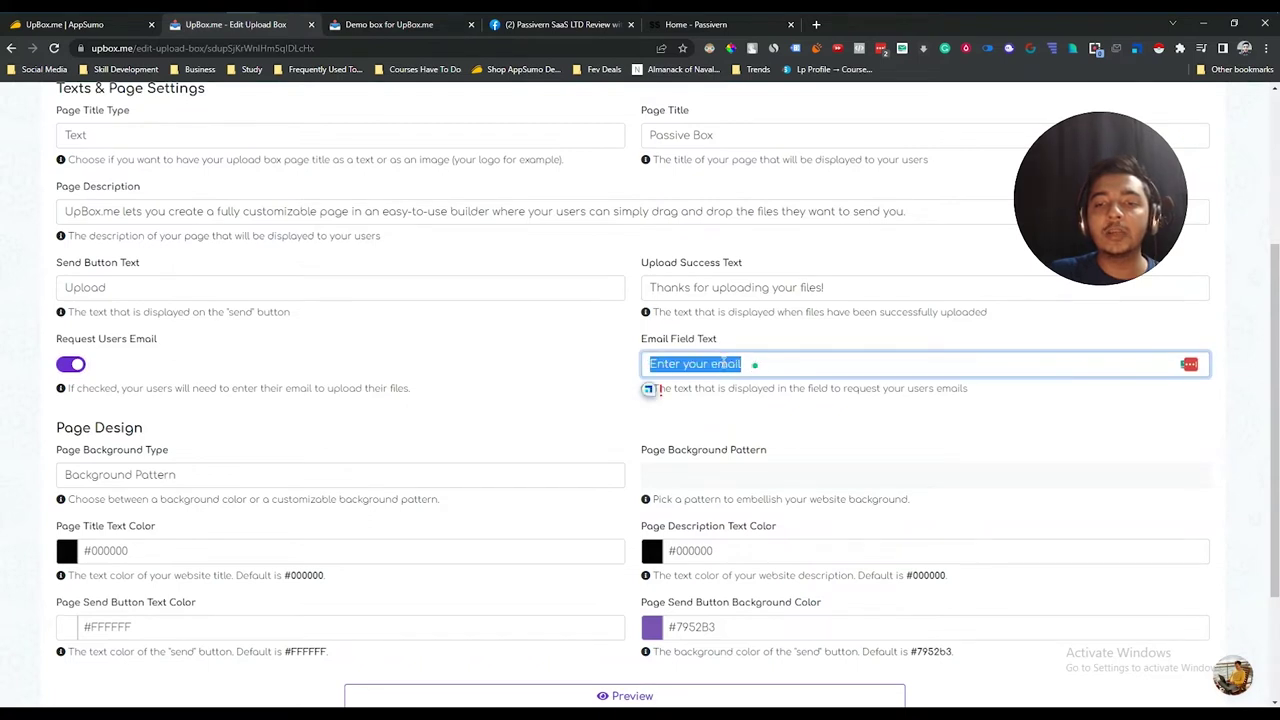
pyautogui.click(771, 364)
# Step: Try Background Color as the page background type and set it back to Background Pattern
pyautogui.scroll(-2, 500, 363)
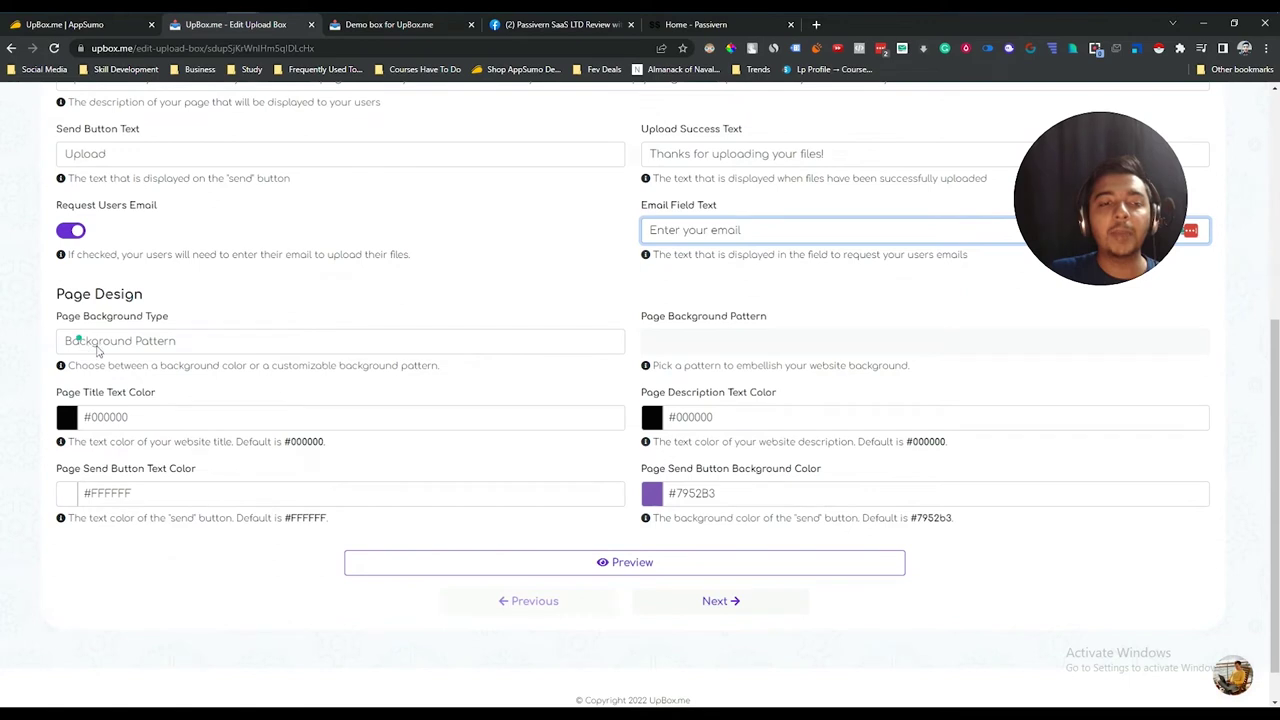
pyautogui.click(129, 347)
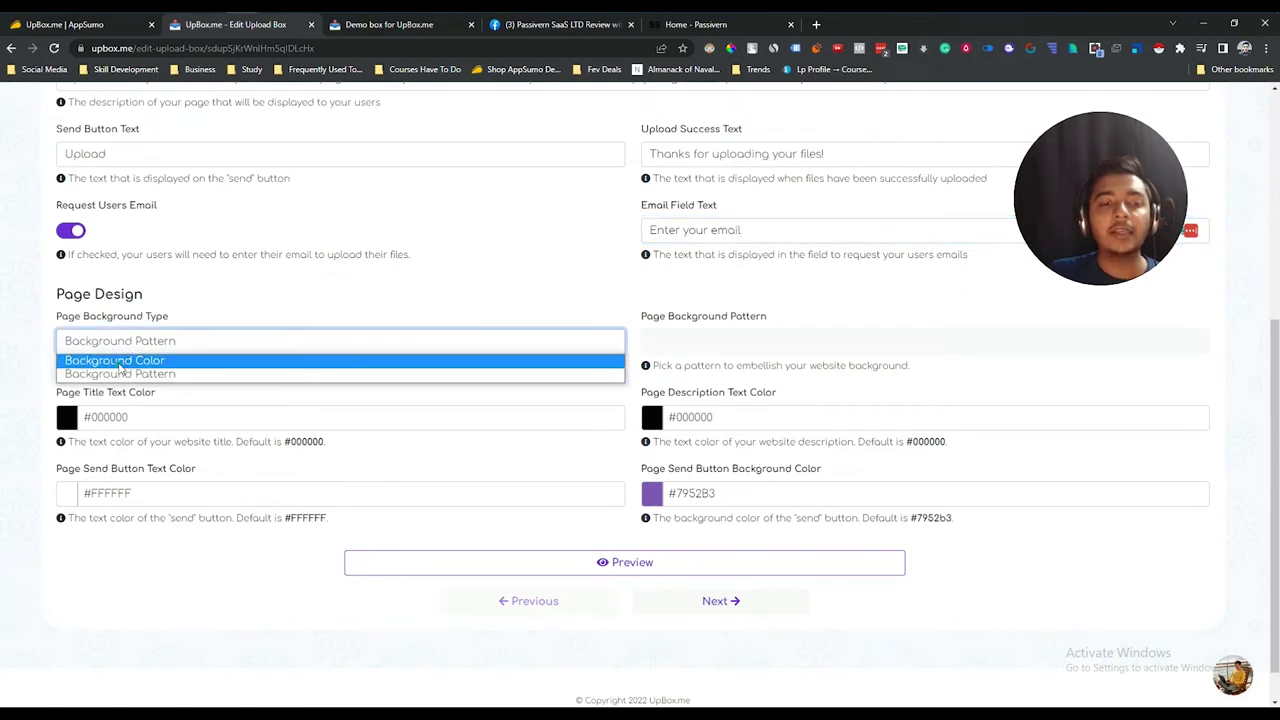
pyautogui.click(126, 373)
pyautogui.click(131, 348)
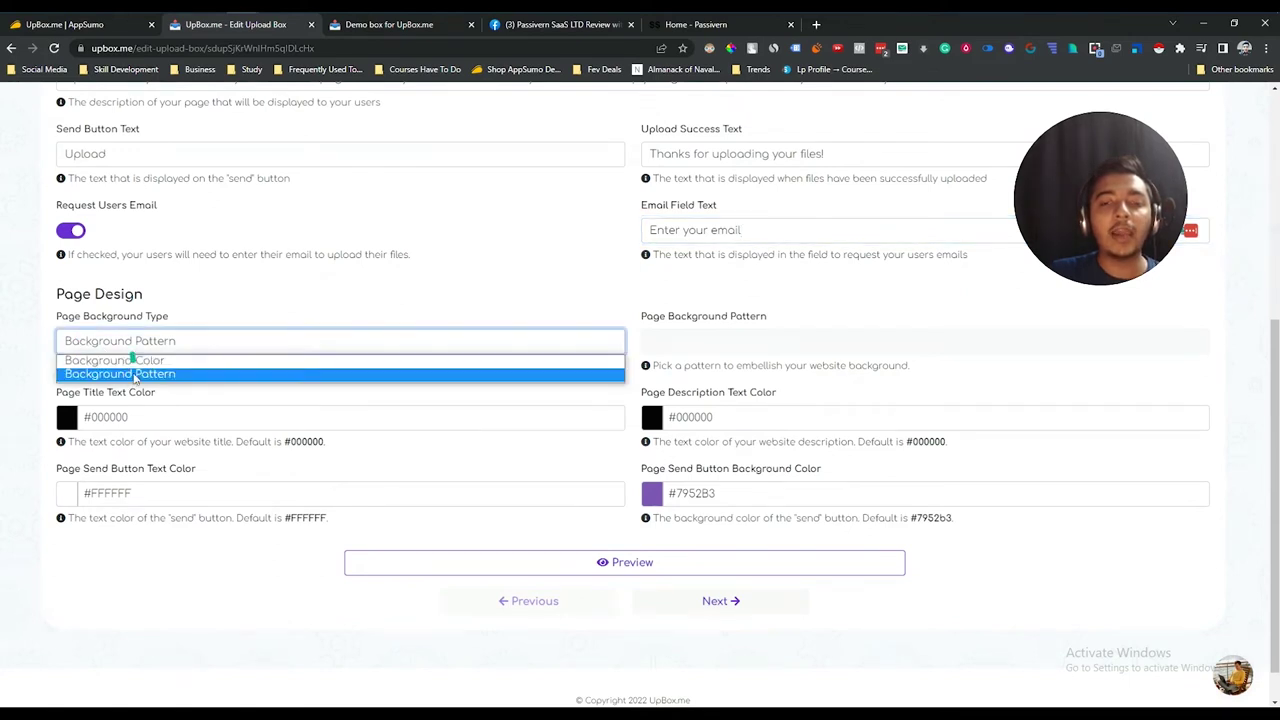
pyautogui.click(131, 361)
pyautogui.click(148, 343)
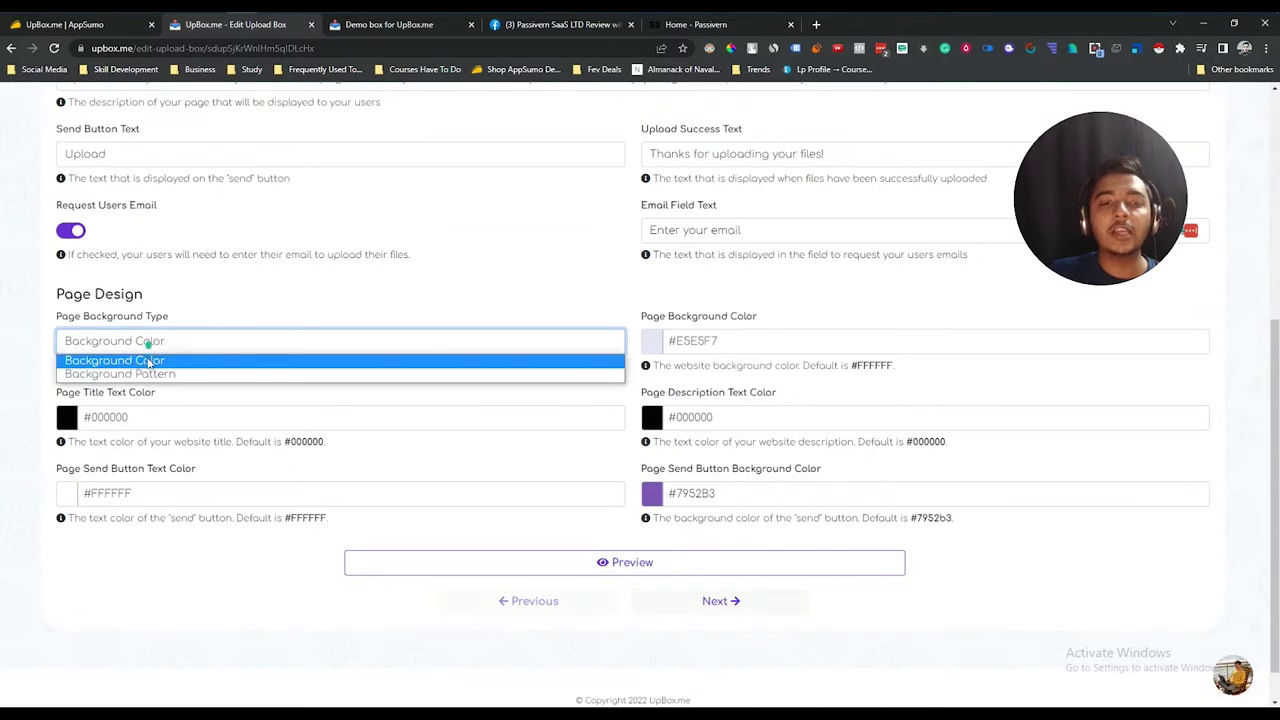
pyautogui.click(148, 373)
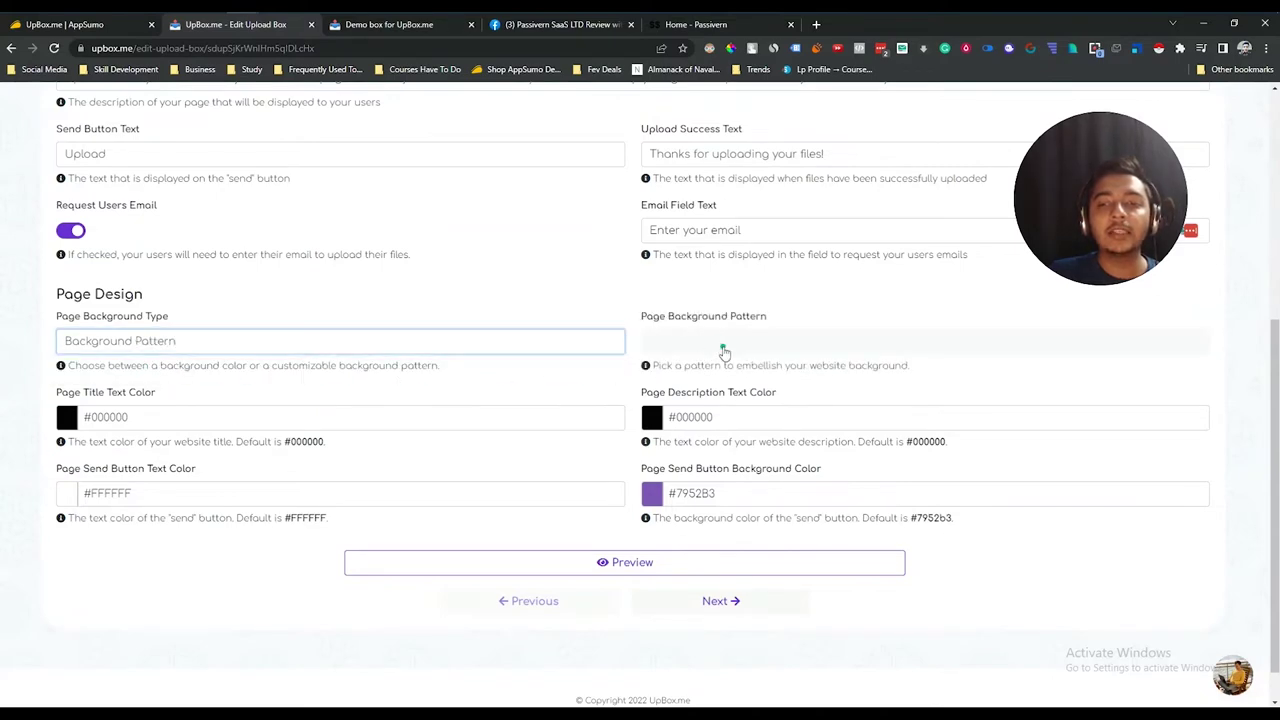
# Step: Look at the pattern front color picker, try the checkered pattern and choose the square grid as the page background pattern
pyautogui.click(724, 350)
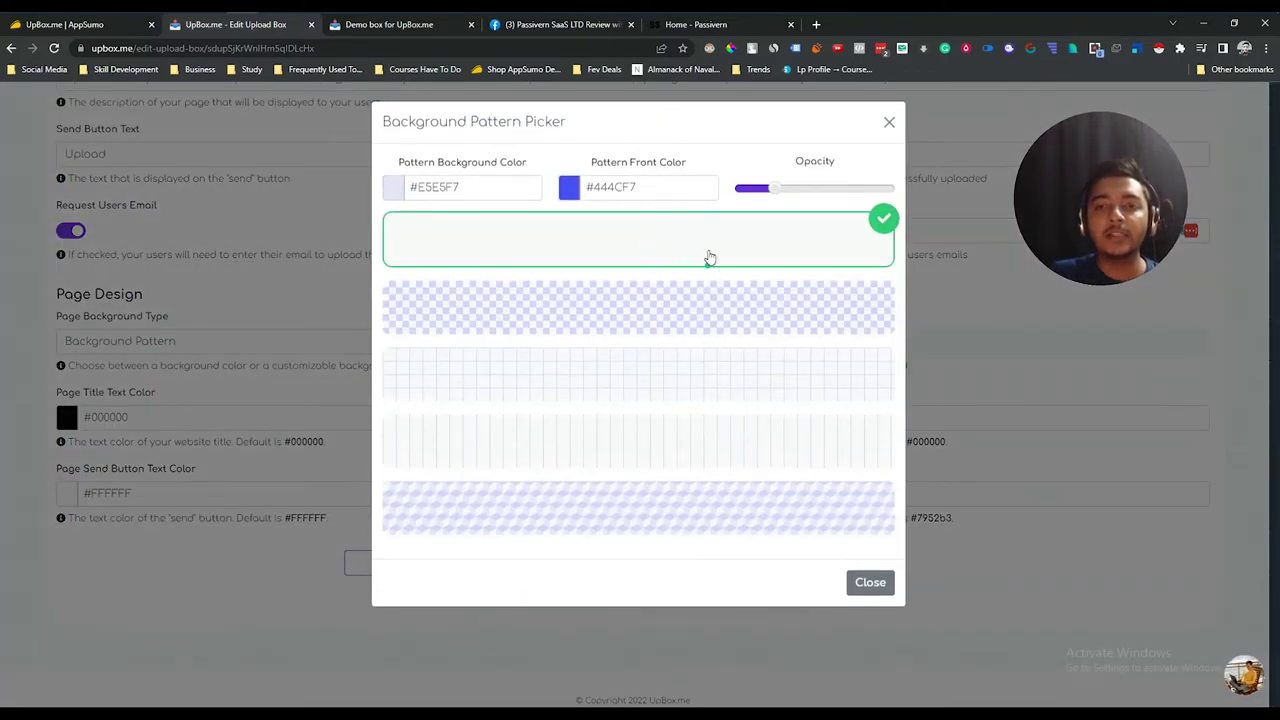
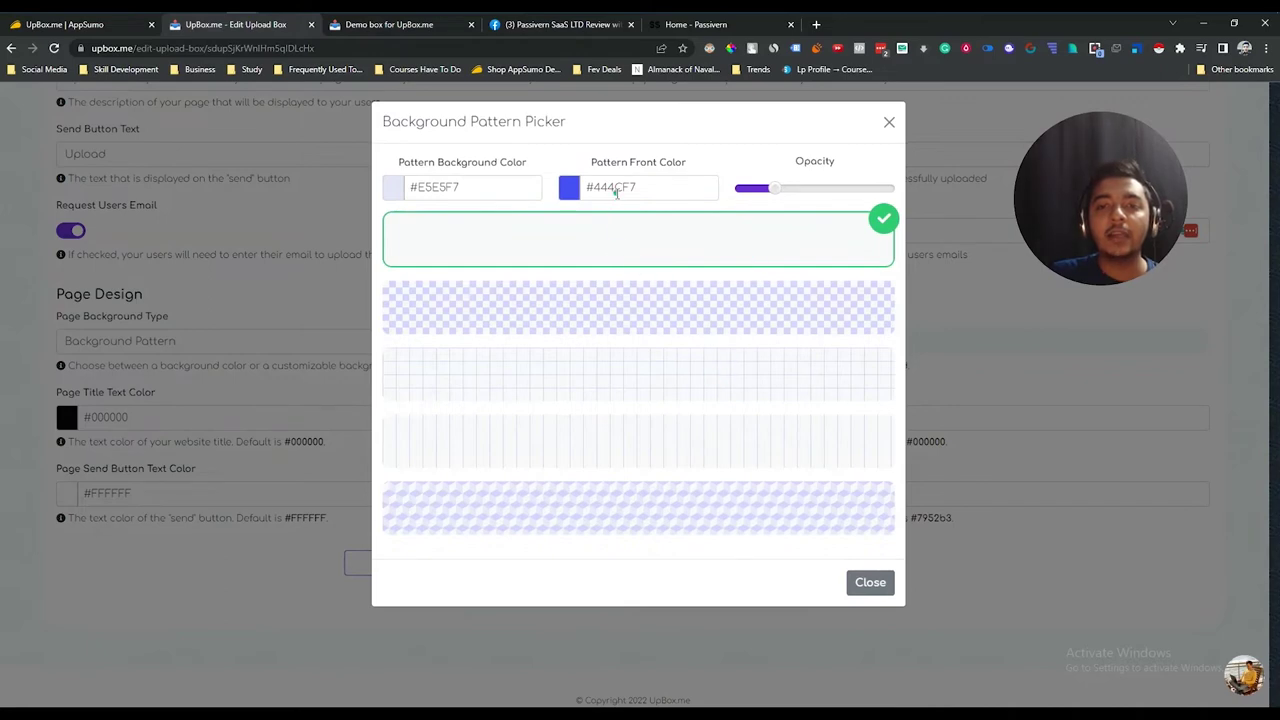
pyautogui.click(615, 194)
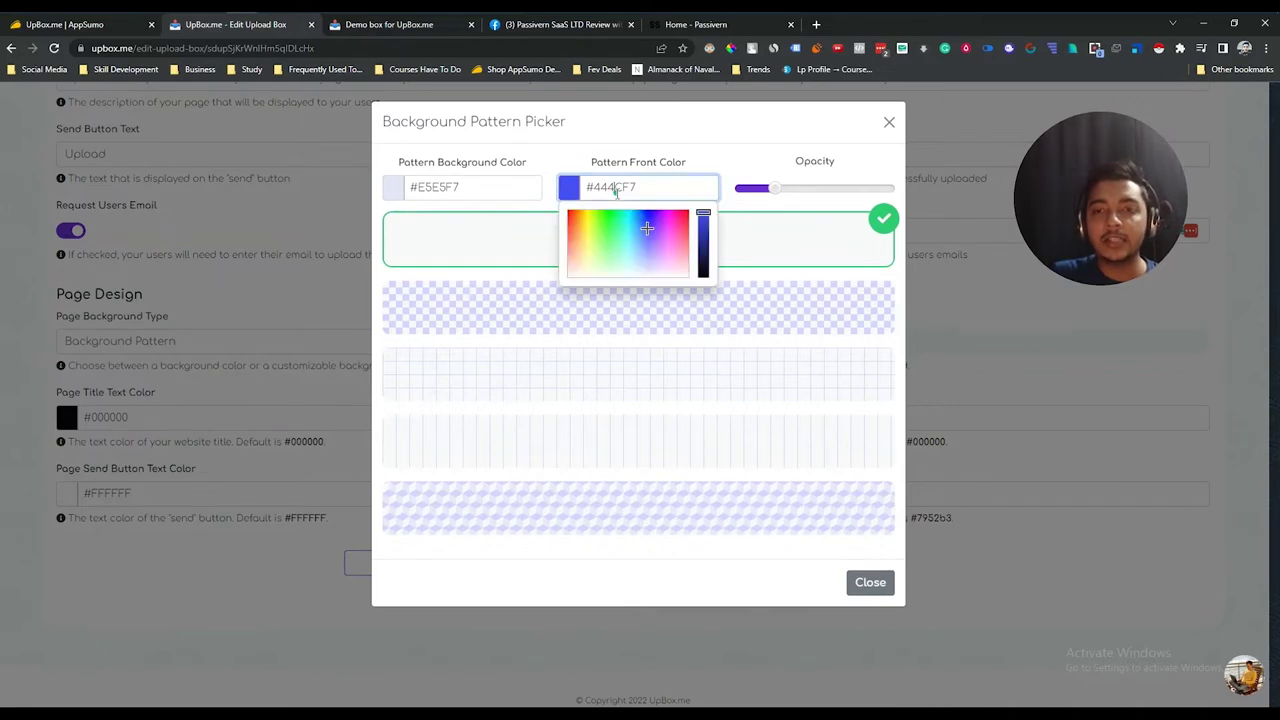
pyautogui.click(571, 161)
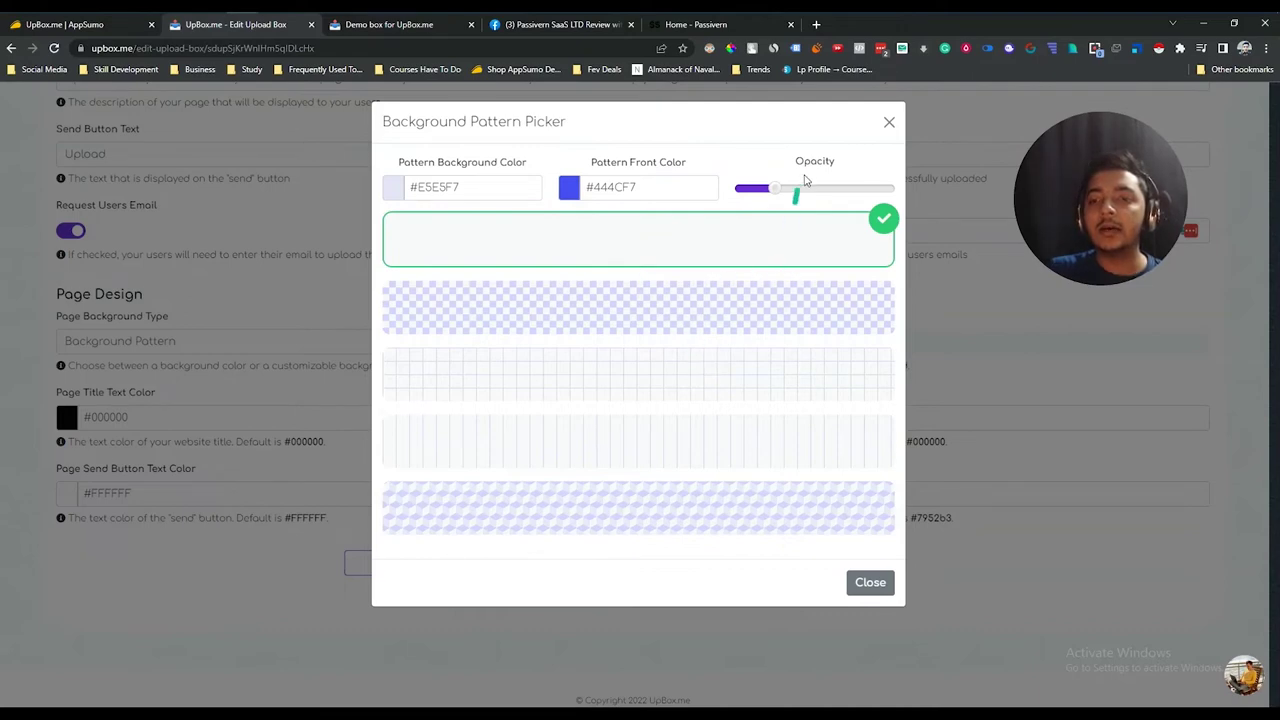
pyautogui.click(814, 307)
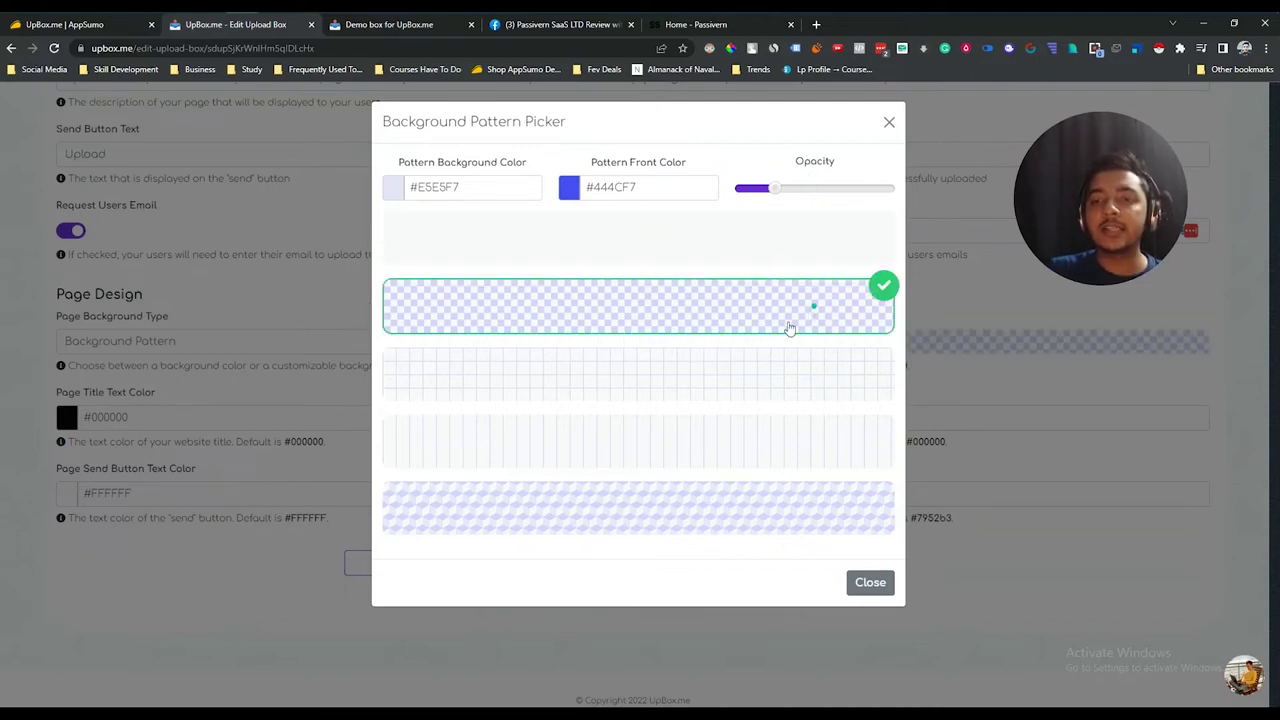
pyautogui.click(692, 376)
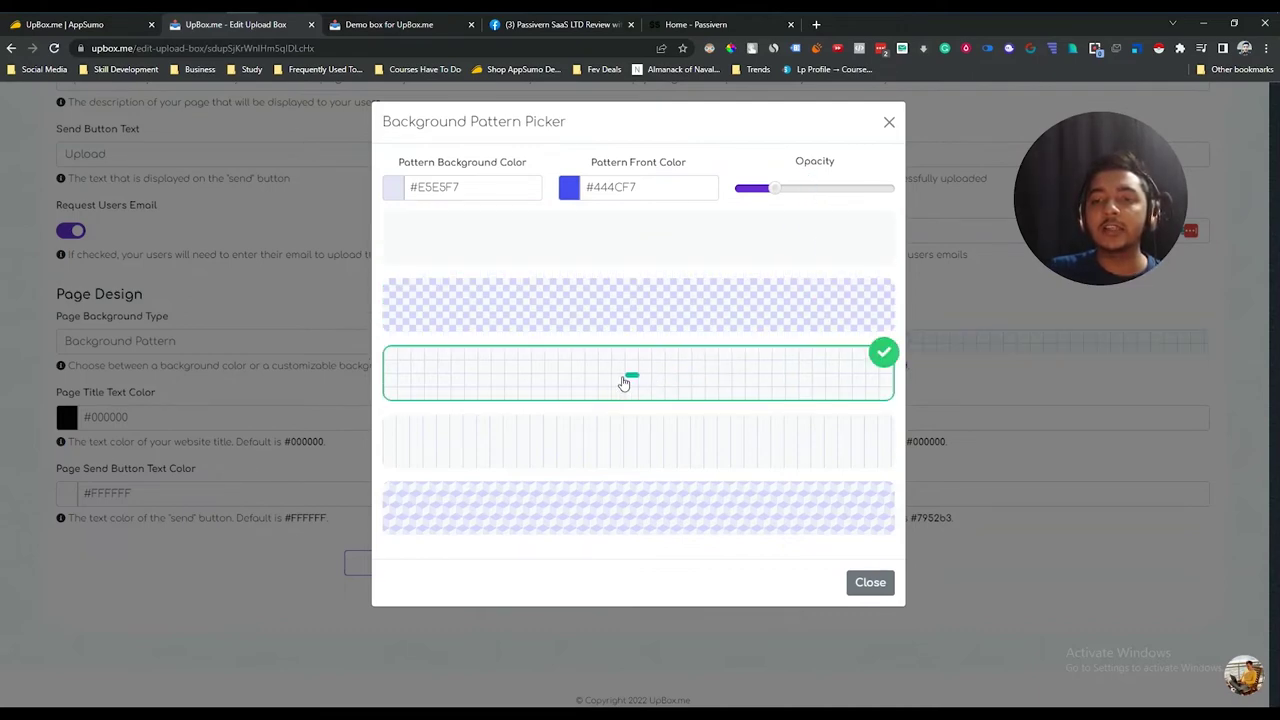
pyautogui.click(871, 590)
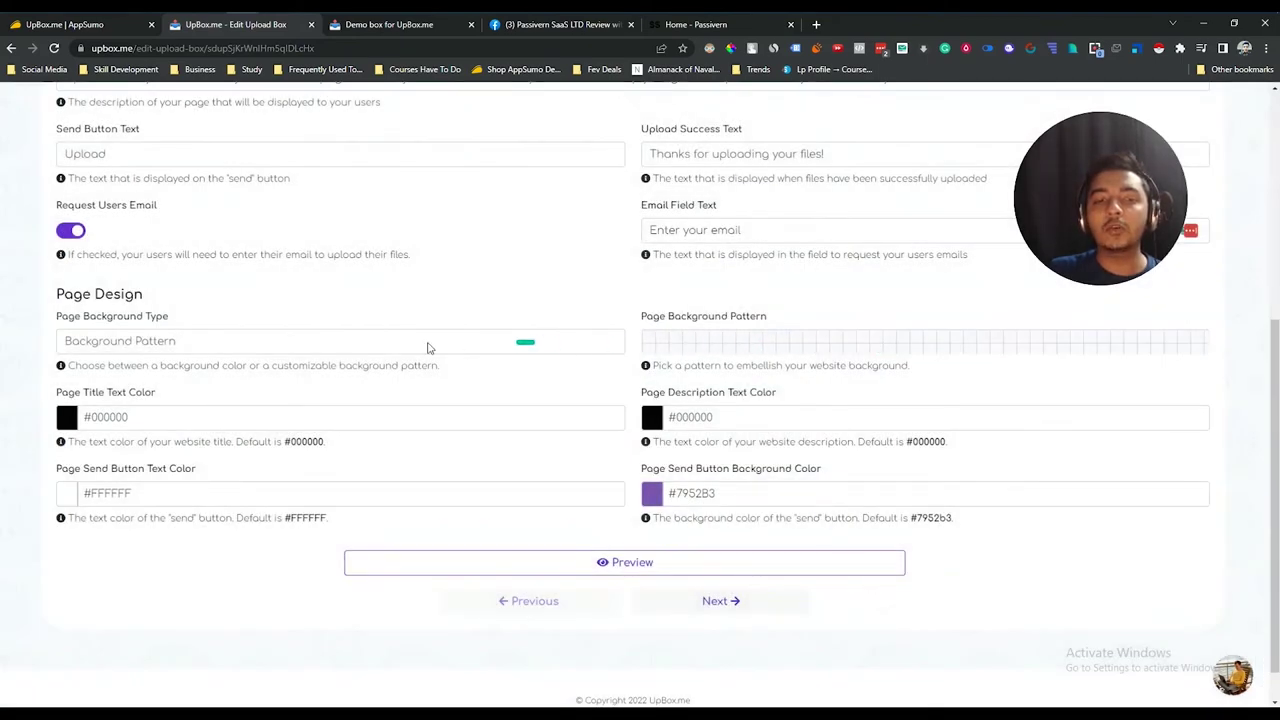
# Step: Check the background type options, preview the Passive Box upload page and close the preview
pyautogui.click(279, 341)
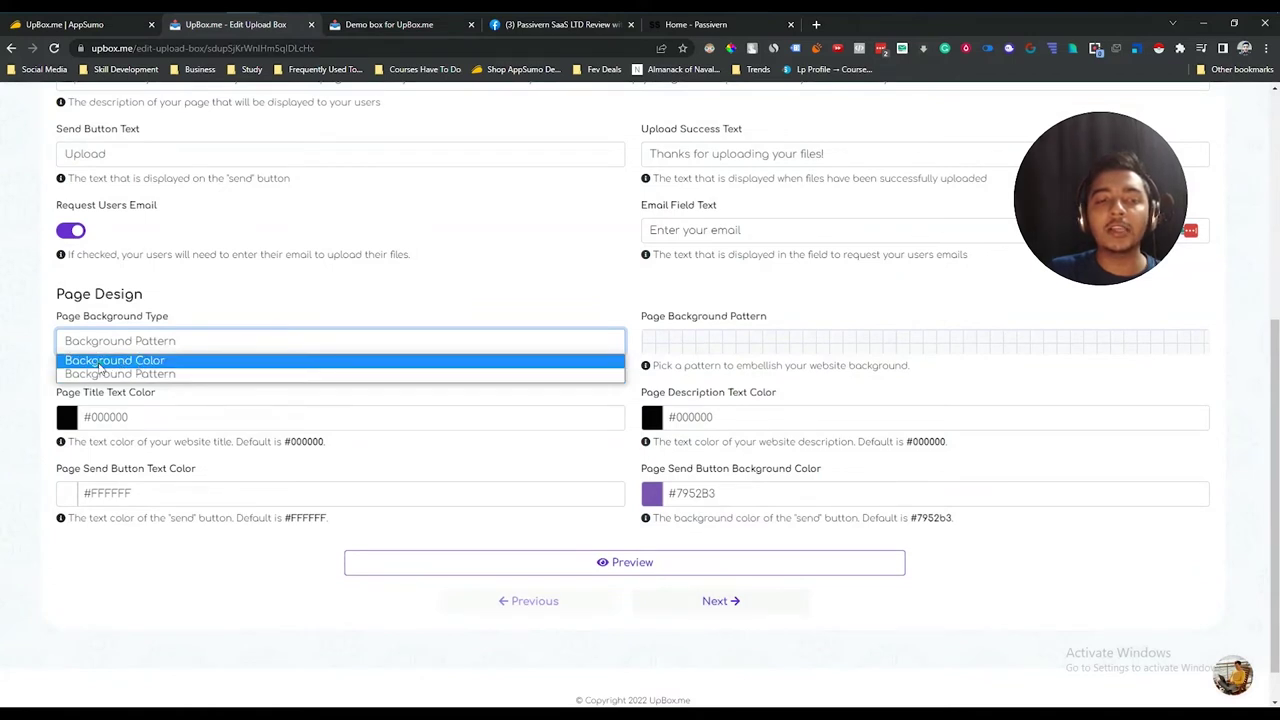
pyautogui.click(345, 299)
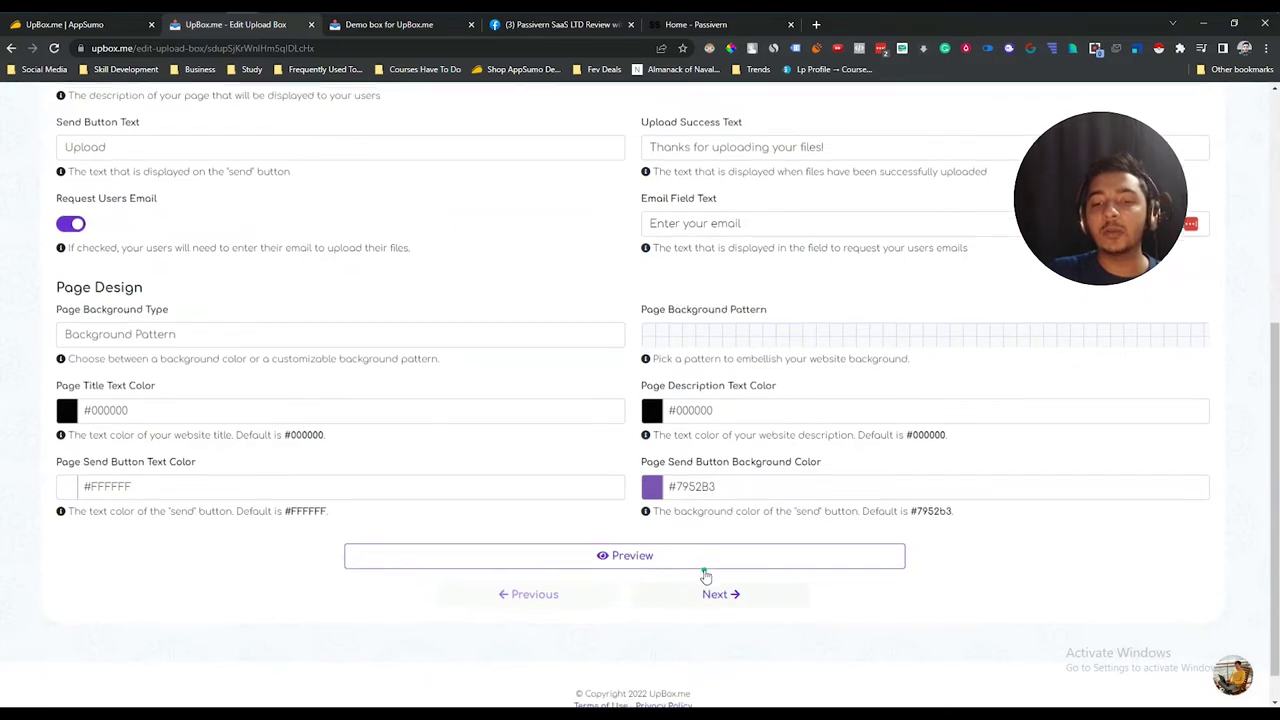
pyautogui.scroll(-1, 640, 560)
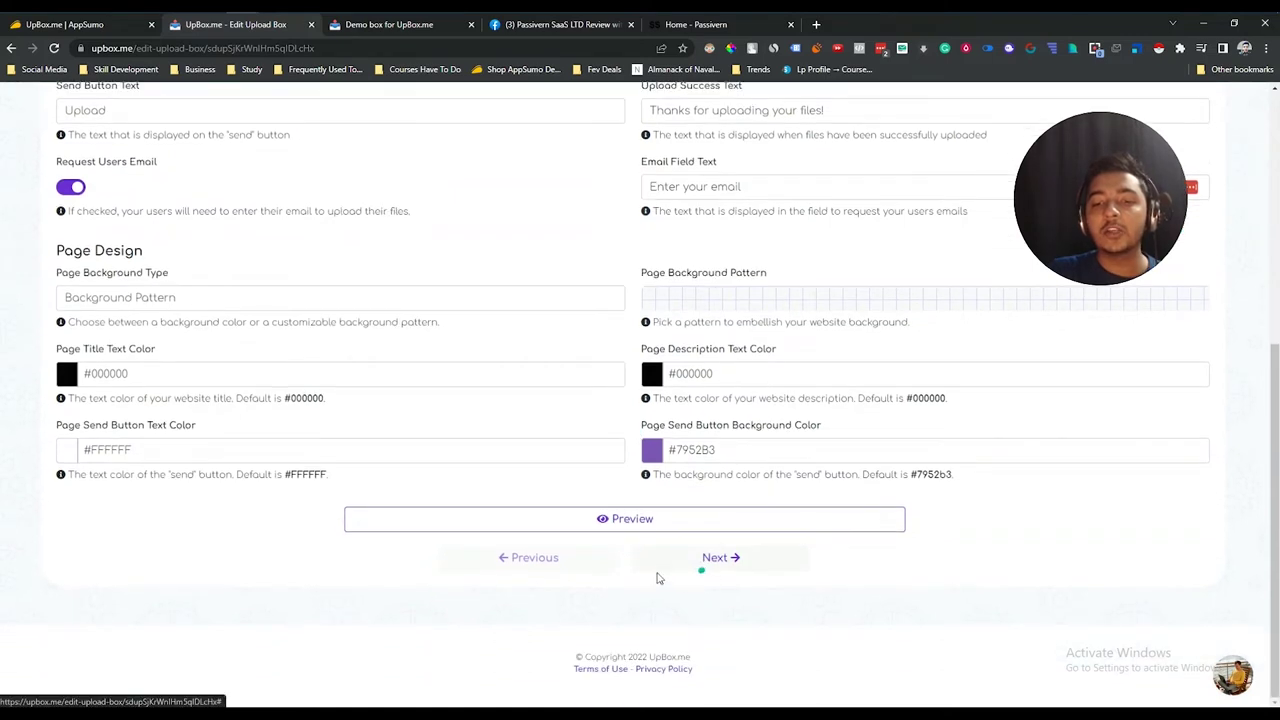
pyautogui.click(632, 519)
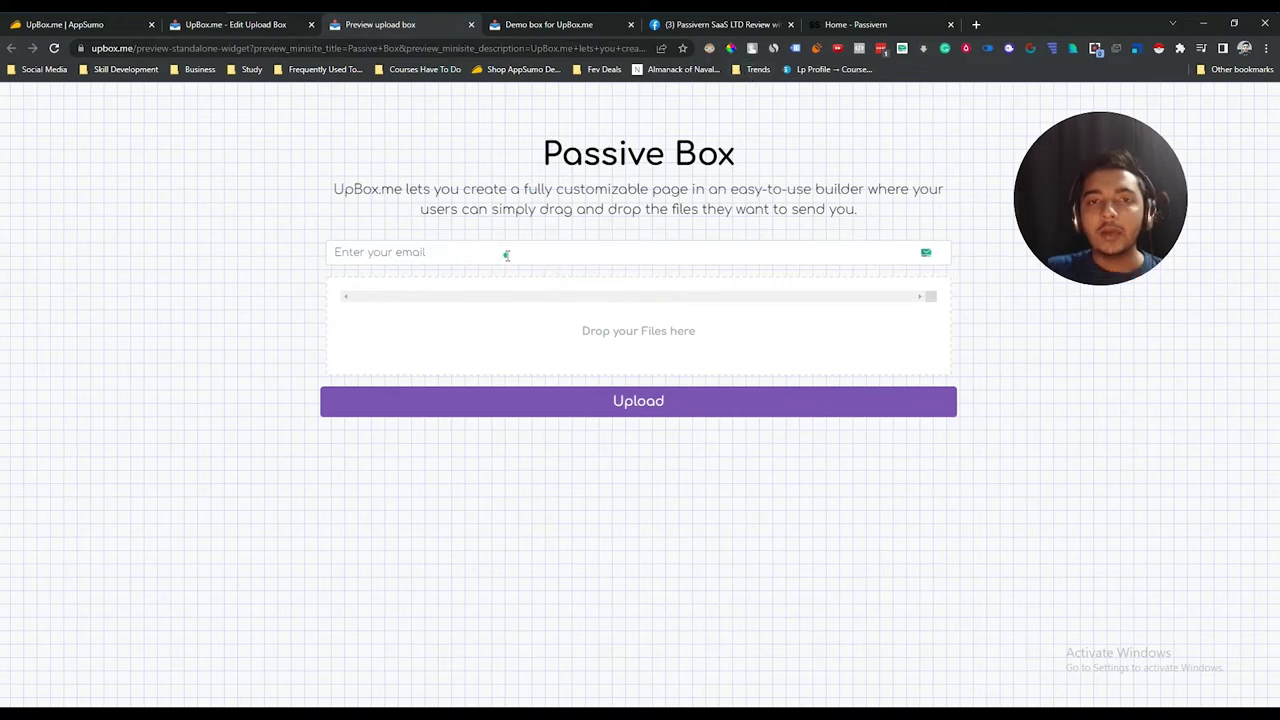
pyautogui.click(470, 28)
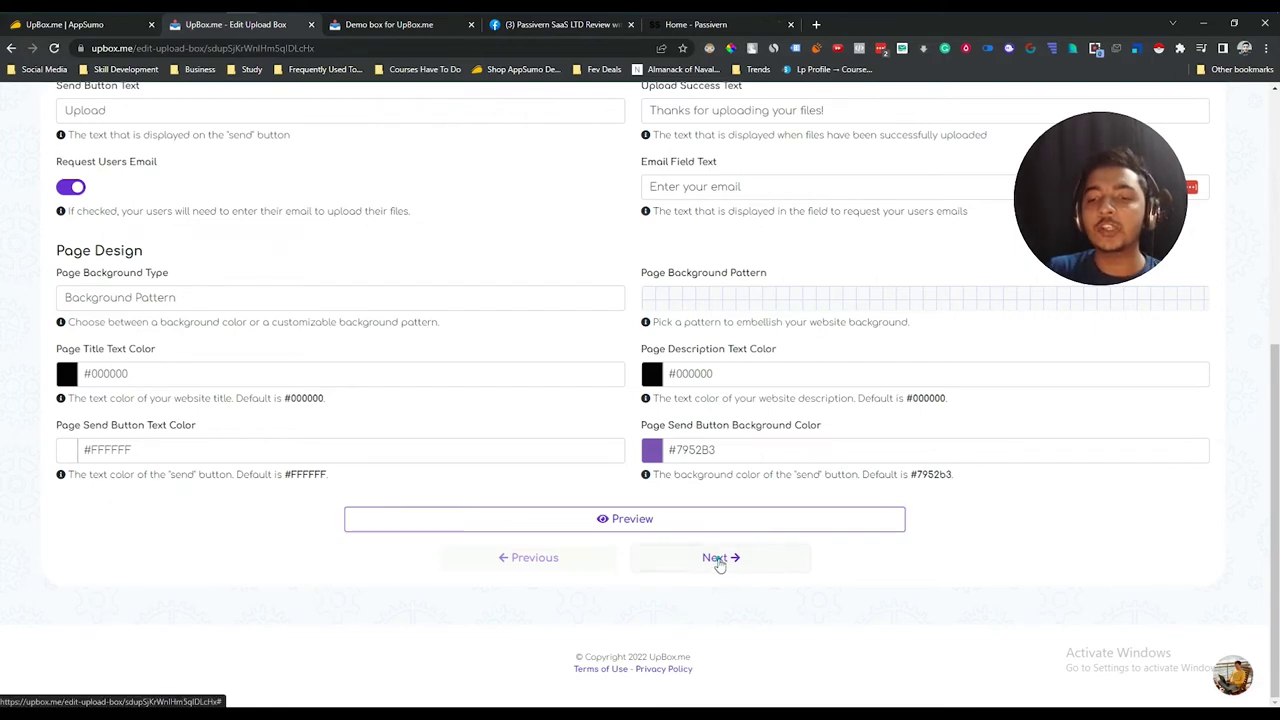
# Step: Continue to the upload box settings, read the allowed extensions hint and set the maximum files per upload to 20
pyautogui.click(718, 562)
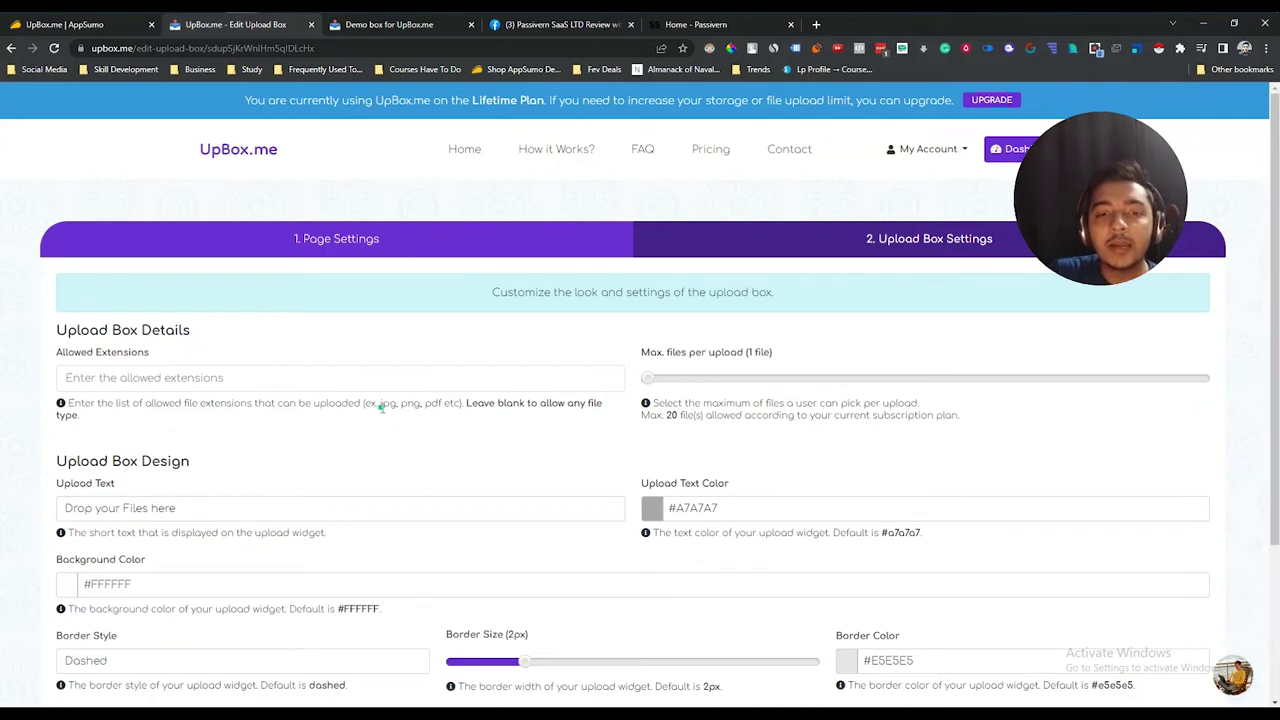
pyautogui.moveTo(410, 405); pyautogui.dragTo(440, 405)
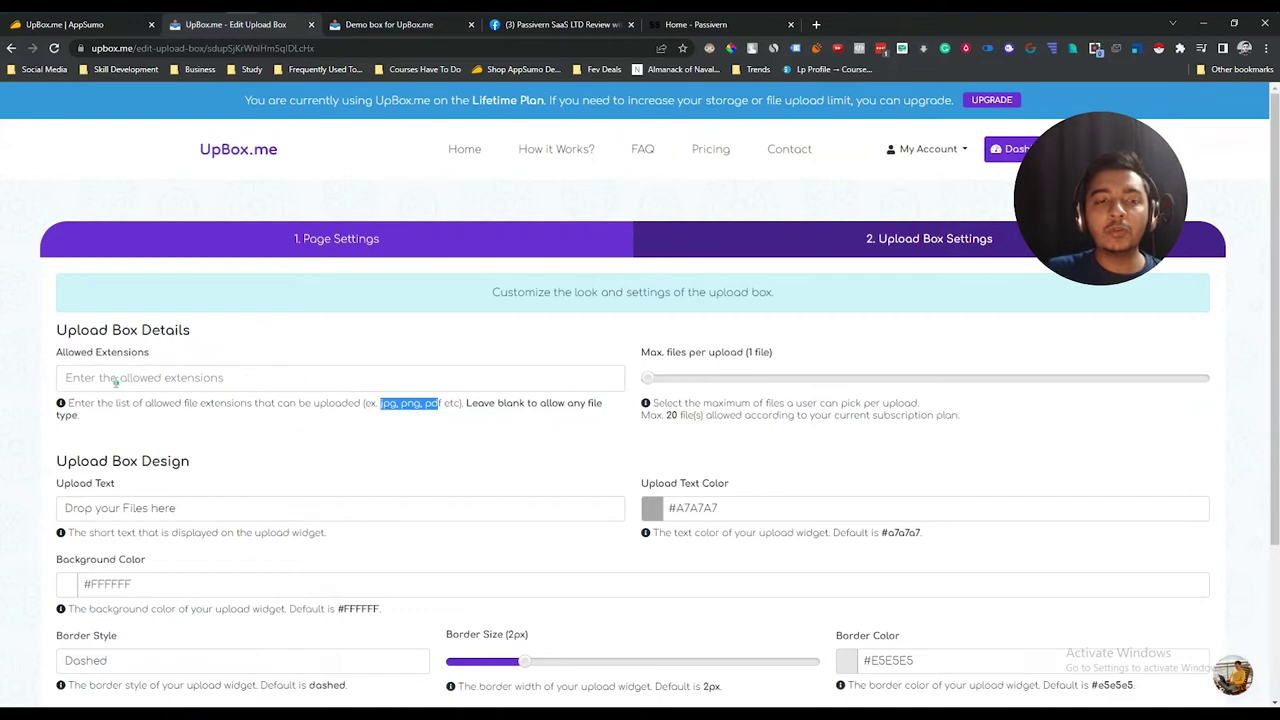
pyautogui.click(265, 424)
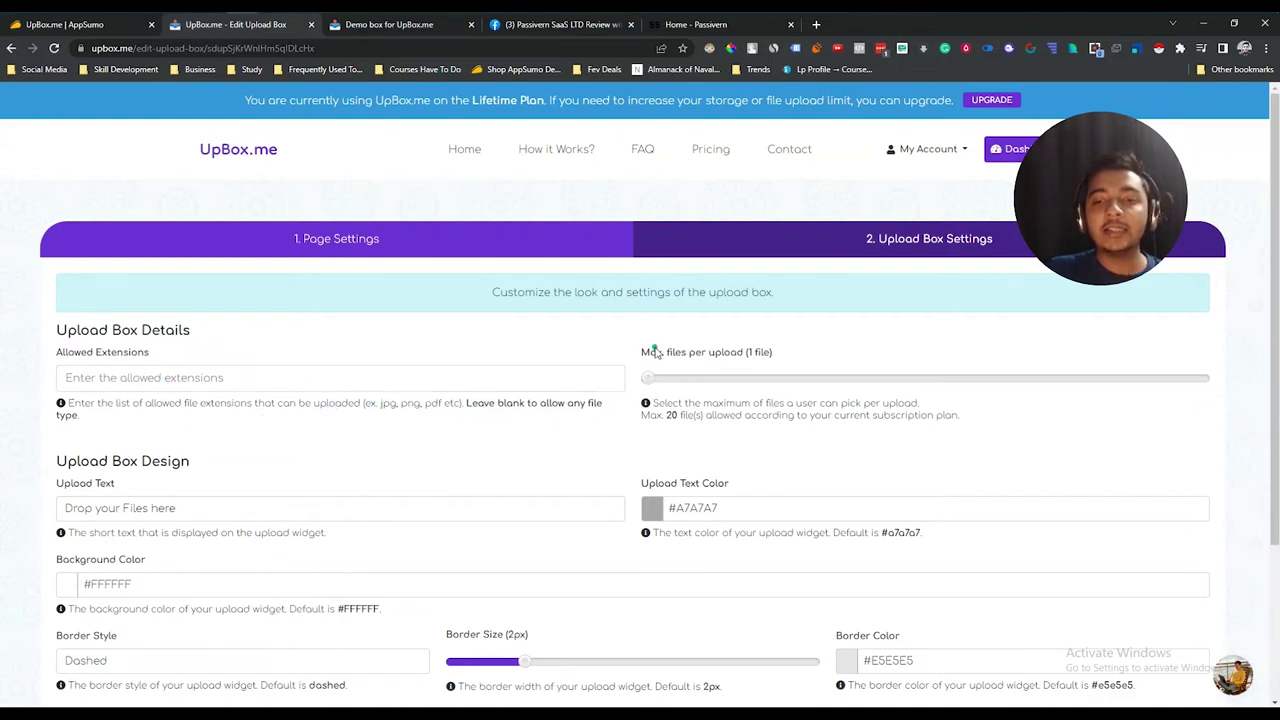
pyautogui.moveTo(647, 355); pyautogui.dragTo(781, 359)
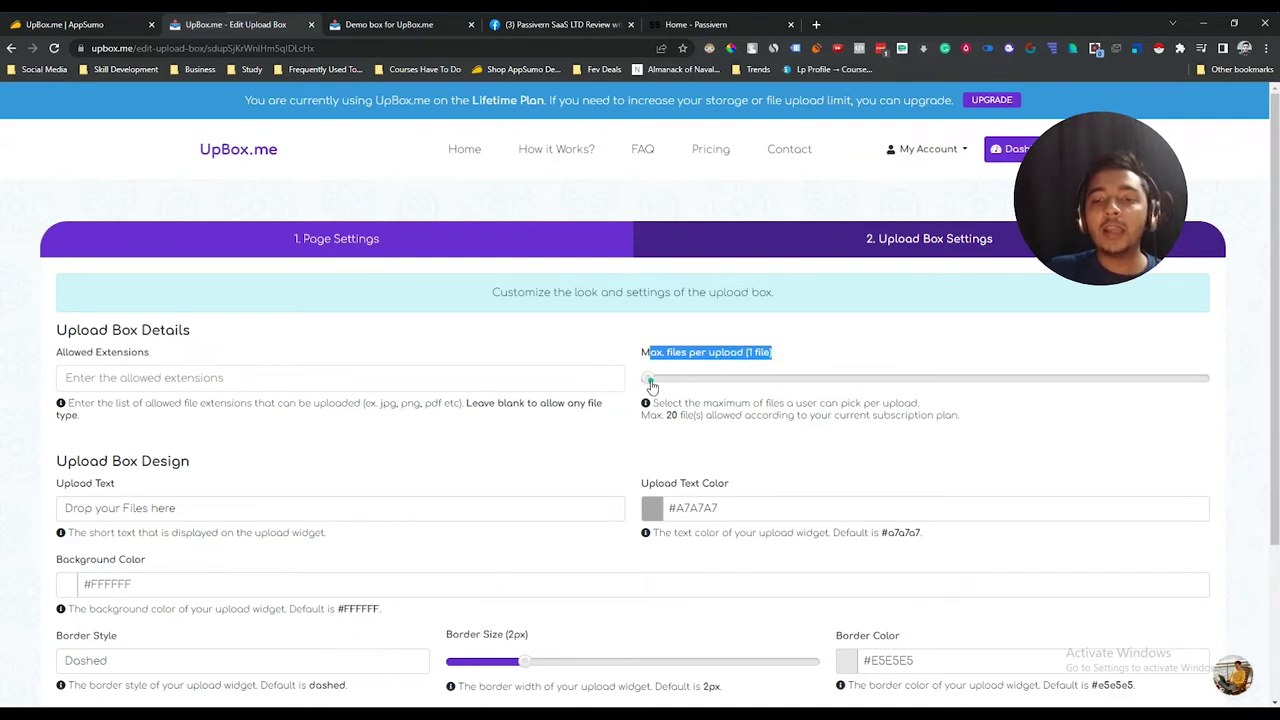
pyautogui.moveTo(672, 386); pyautogui.dragTo(1208, 380)
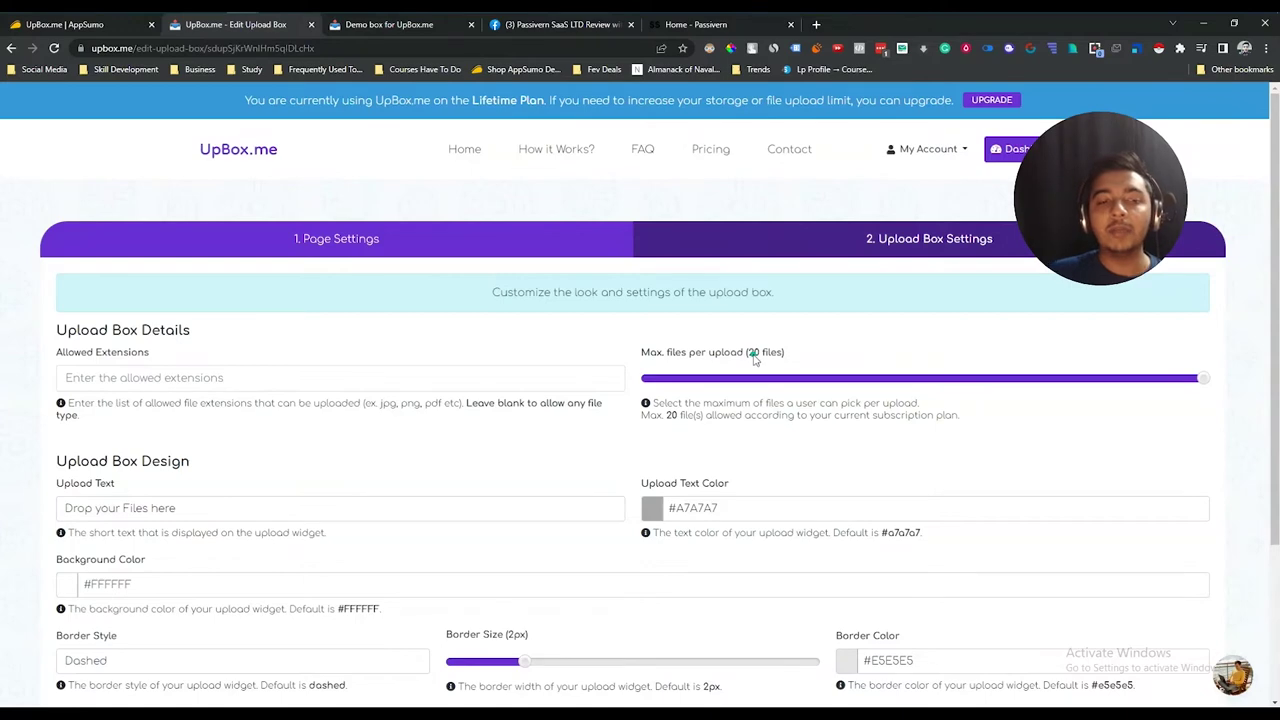
# Step: Examine the upload box design settings, including the upload text, background color, border style options, border size and border color
pyautogui.scroll(-2, 755, 360)
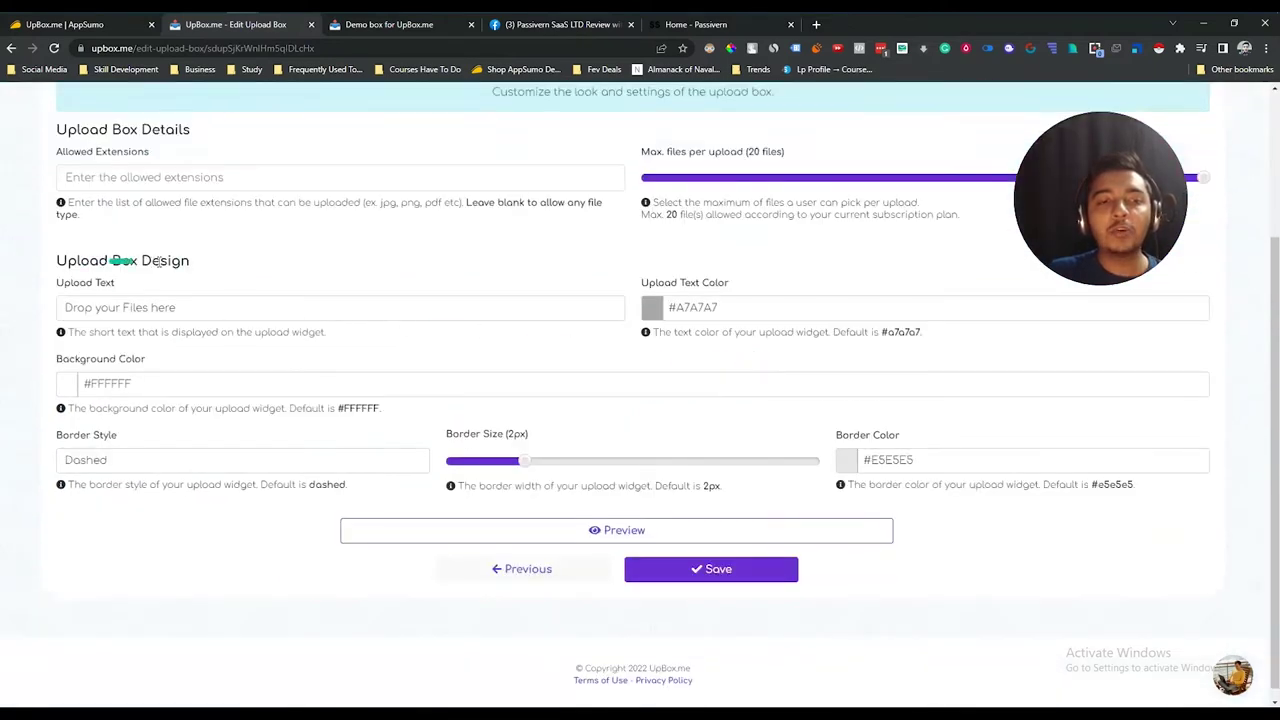
pyautogui.moveTo(59, 284); pyautogui.dragTo(59, 287)
pyautogui.moveTo(587, 314); pyautogui.dragTo(606, 314)
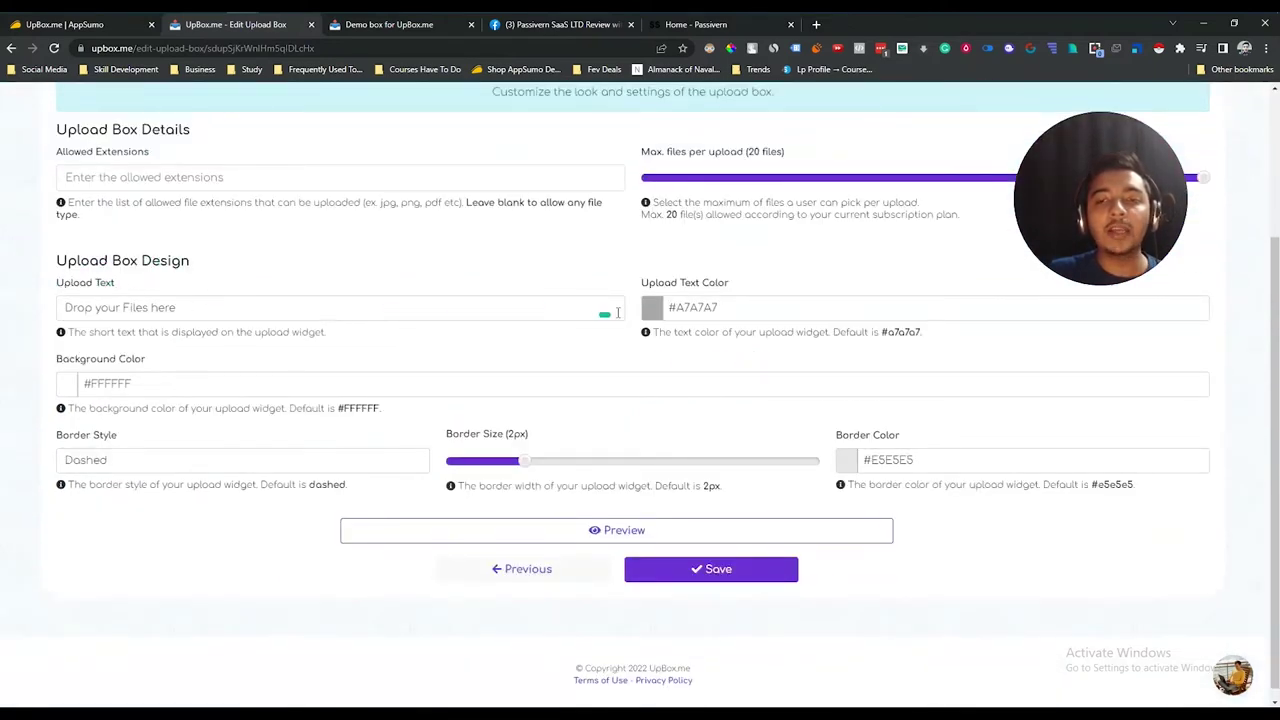
pyautogui.moveTo(444, 314); pyautogui.dragTo(490, 314)
pyautogui.moveTo(370, 507); pyautogui.dragTo(388, 507)
pyautogui.click(56, 435)
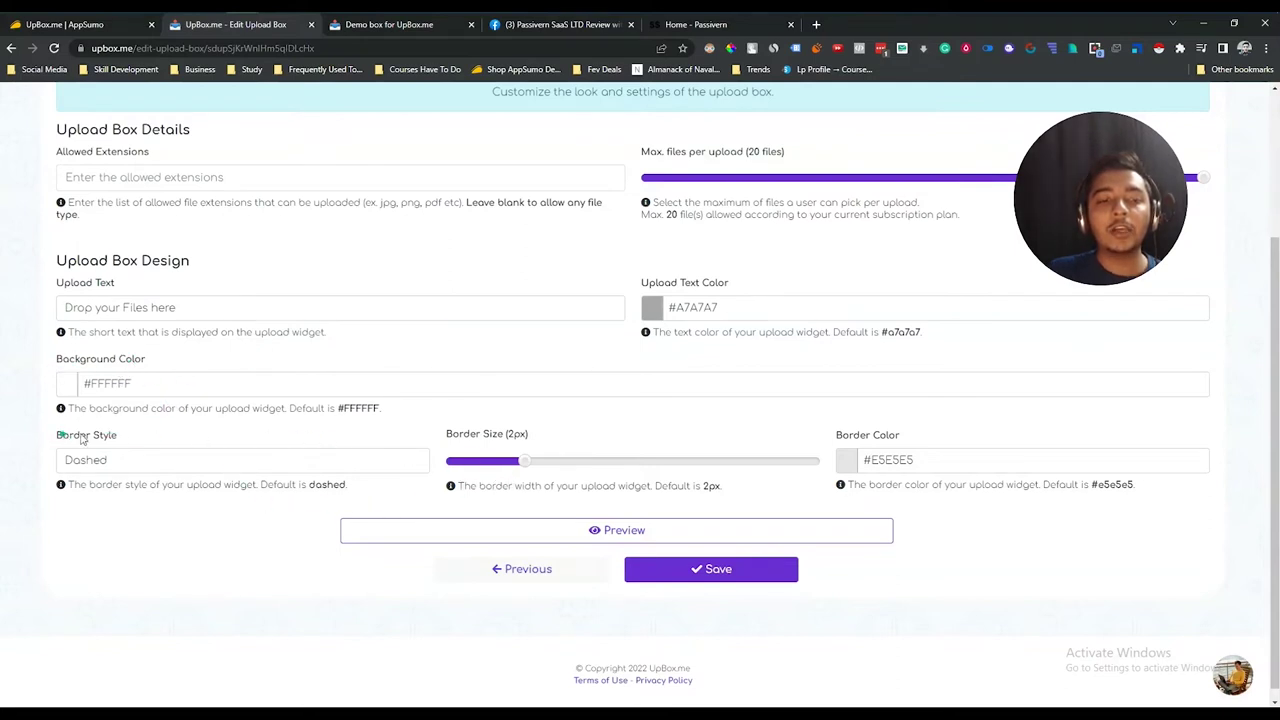
pyautogui.click(112, 458)
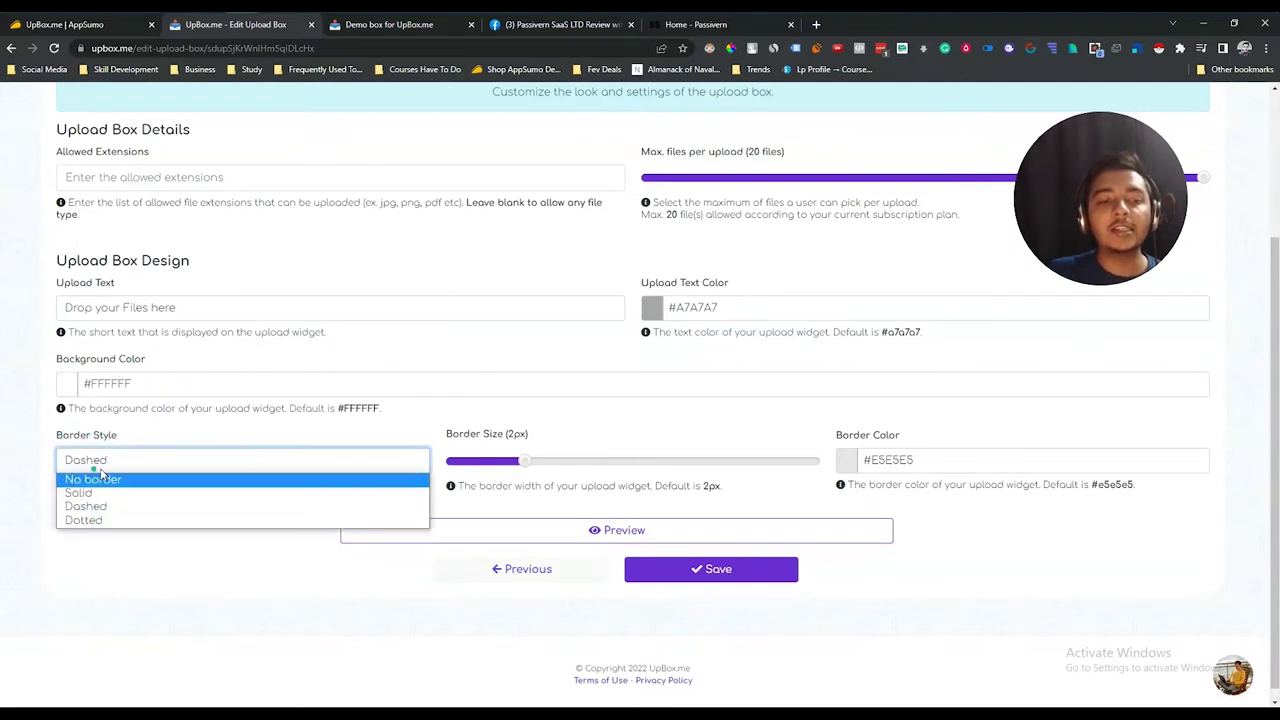
pyautogui.click(101, 562)
pyautogui.moveTo(754, 451); pyautogui.dragTo(804, 449)
pyautogui.click(993, 459)
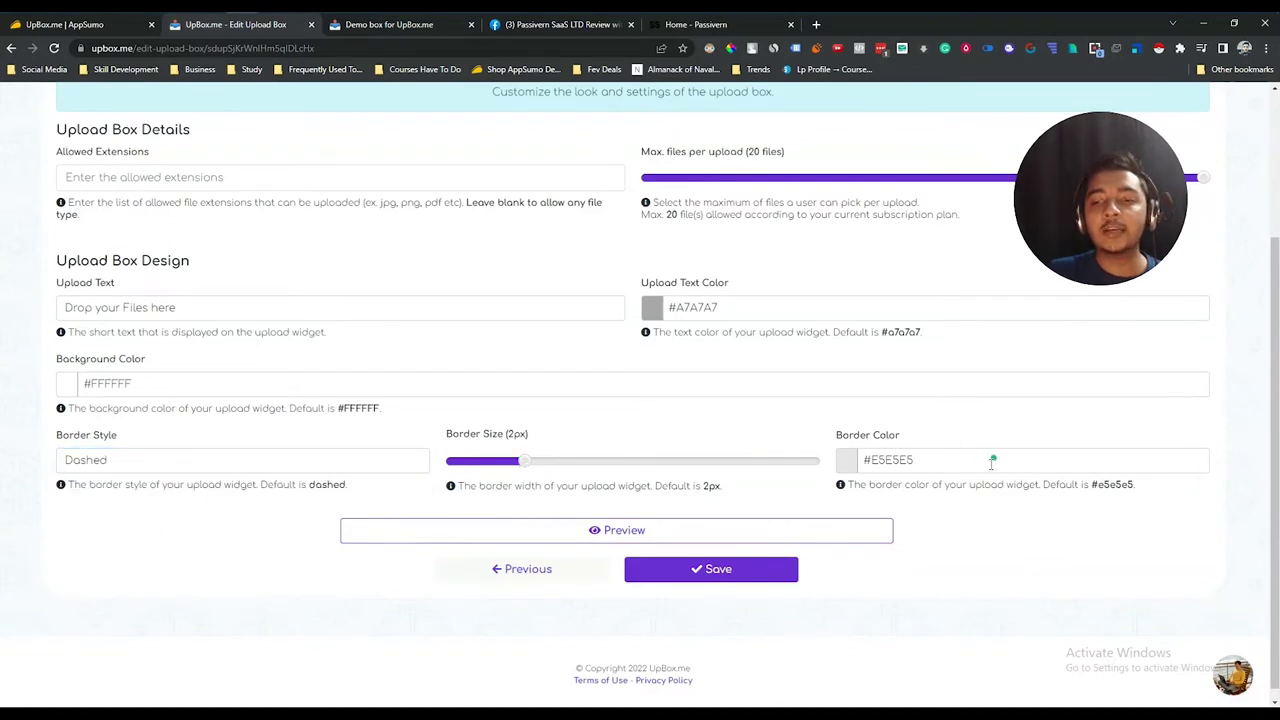
# Step: Save the customized Passive Box and dismiss the update confirmation
pyautogui.click(700, 576)
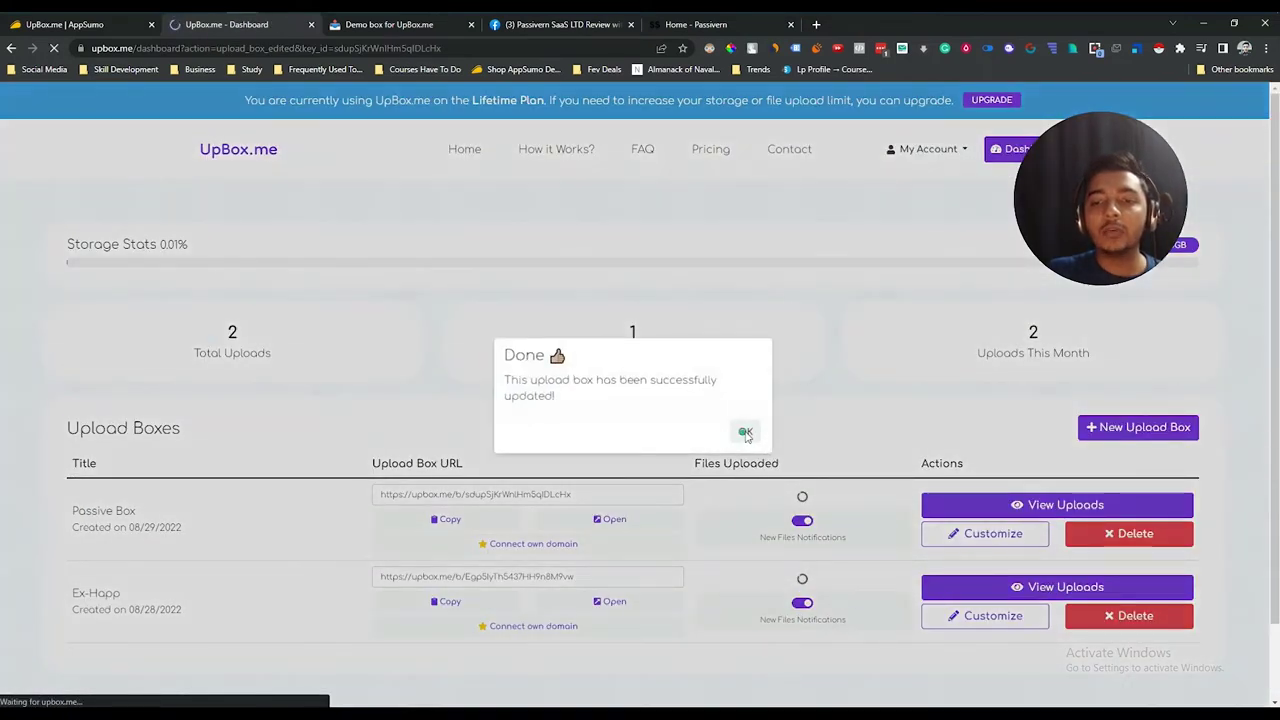
pyautogui.click(447, 510)
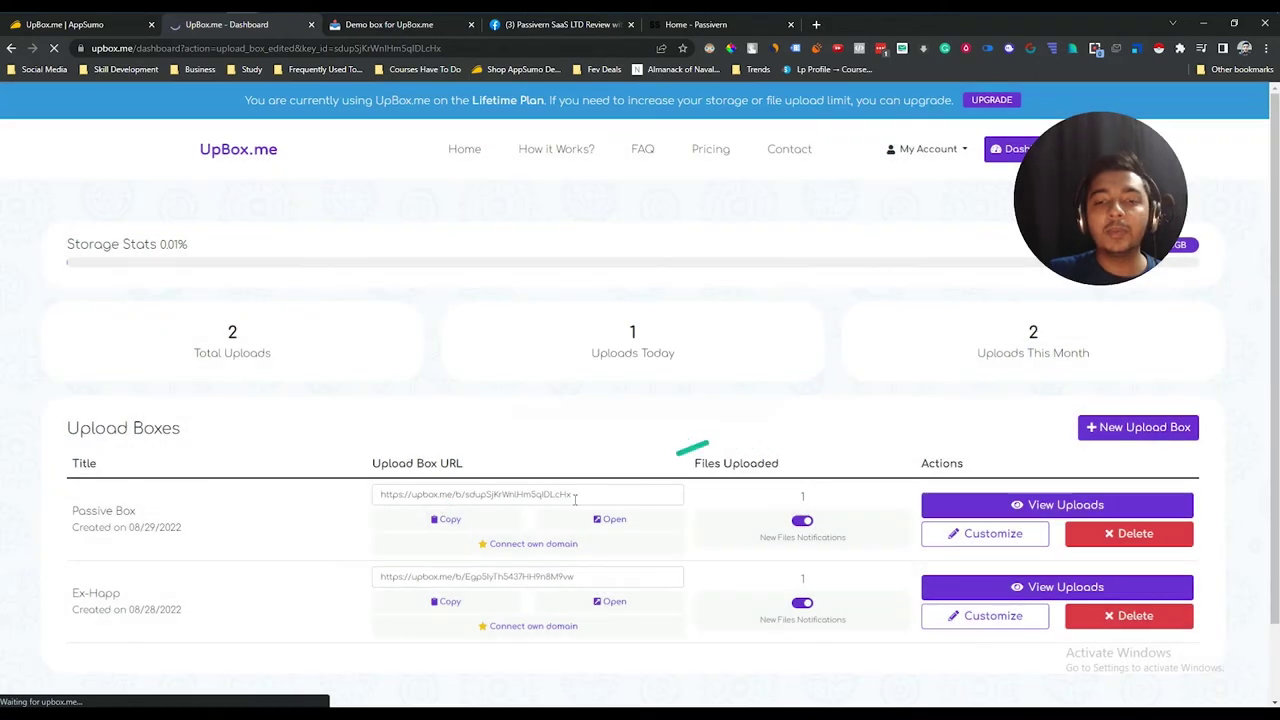
# Step: Copy the Passive Box link, open it in an incognito window and fill in the uploader's email
pyautogui.click(450, 524)
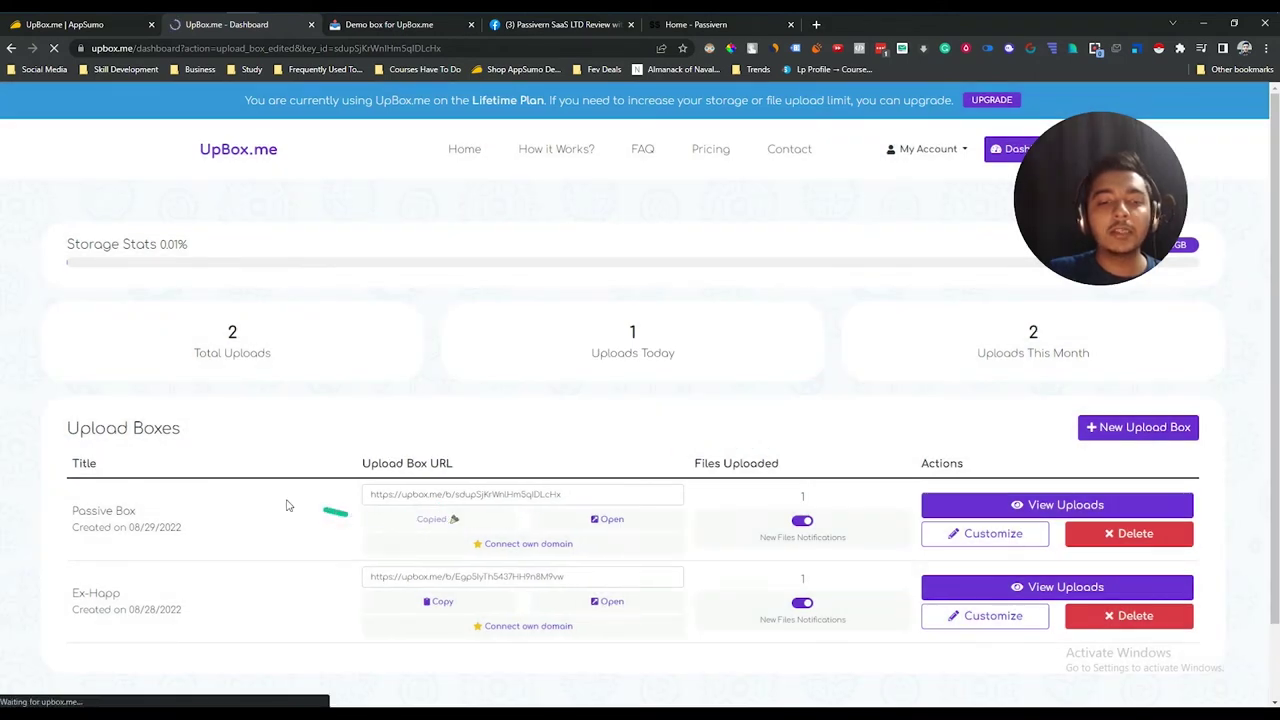
pyautogui.click(1266, 48)
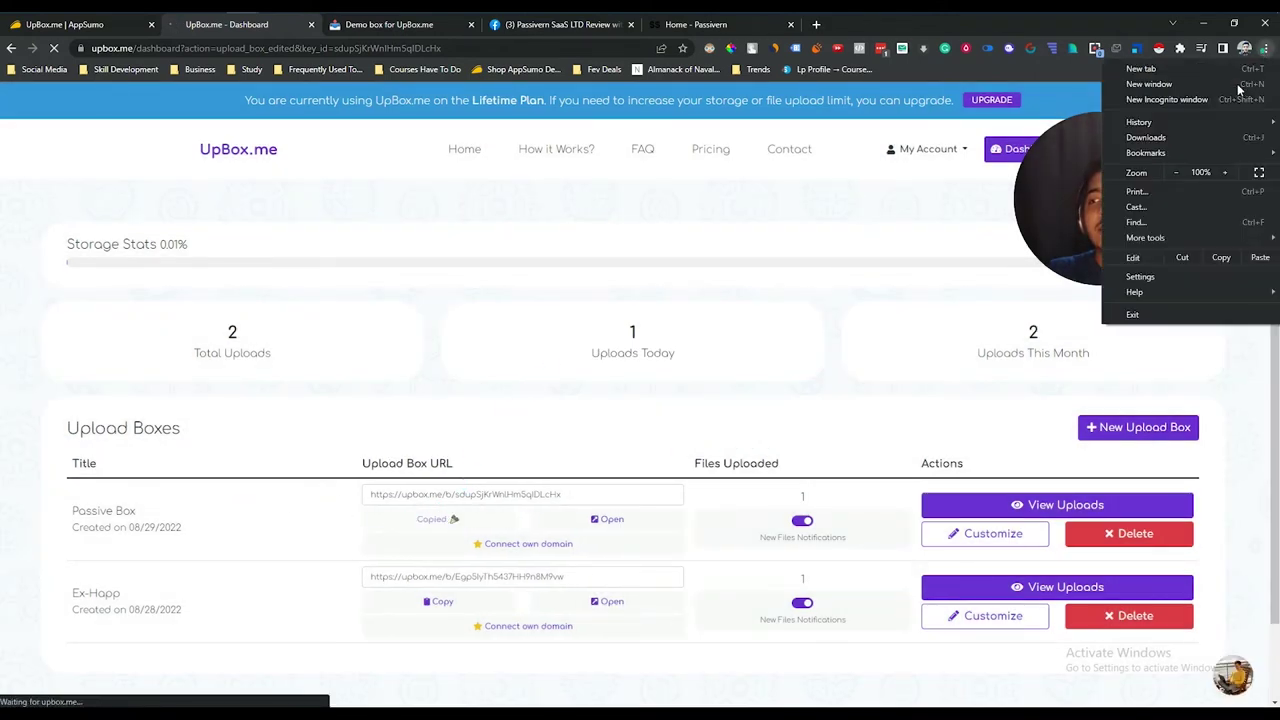
pyautogui.press('Escape')
pyautogui.hotkey('ctrl', 'shift', 'n')
pyautogui.hotkey('ctrl', 'v')
pyautogui.press('Return')
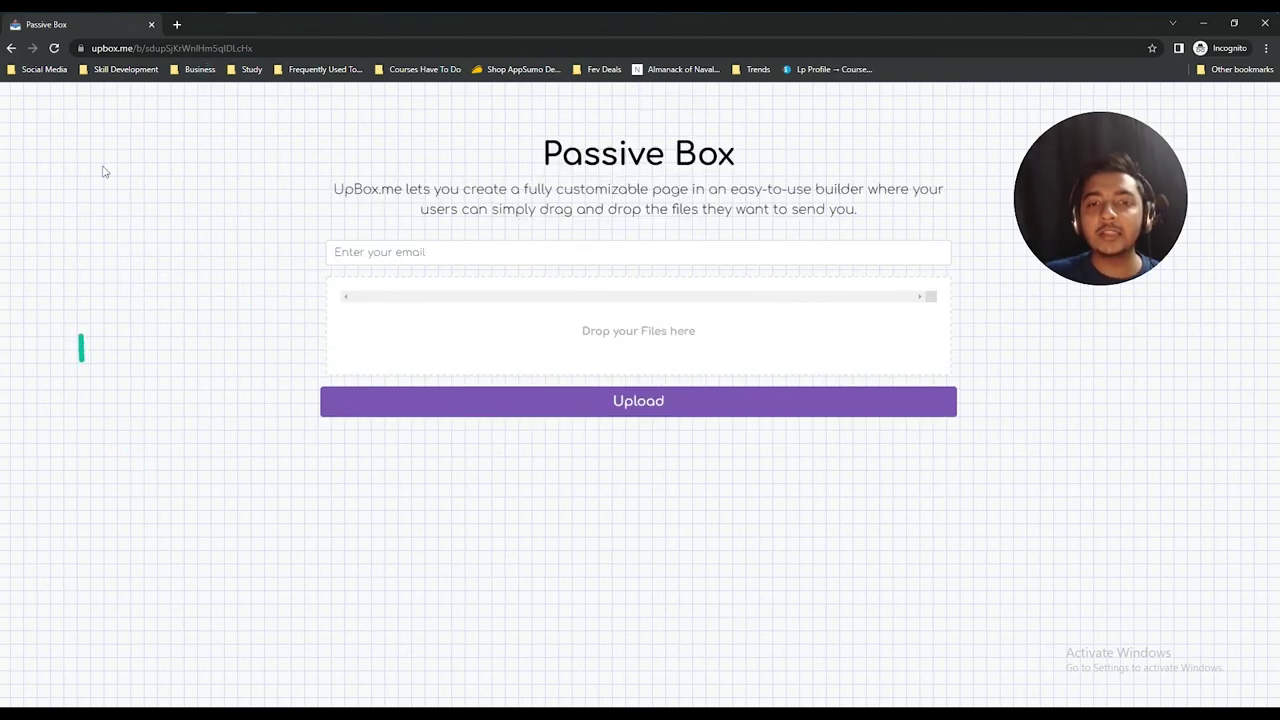
pyautogui.click(338, 252)
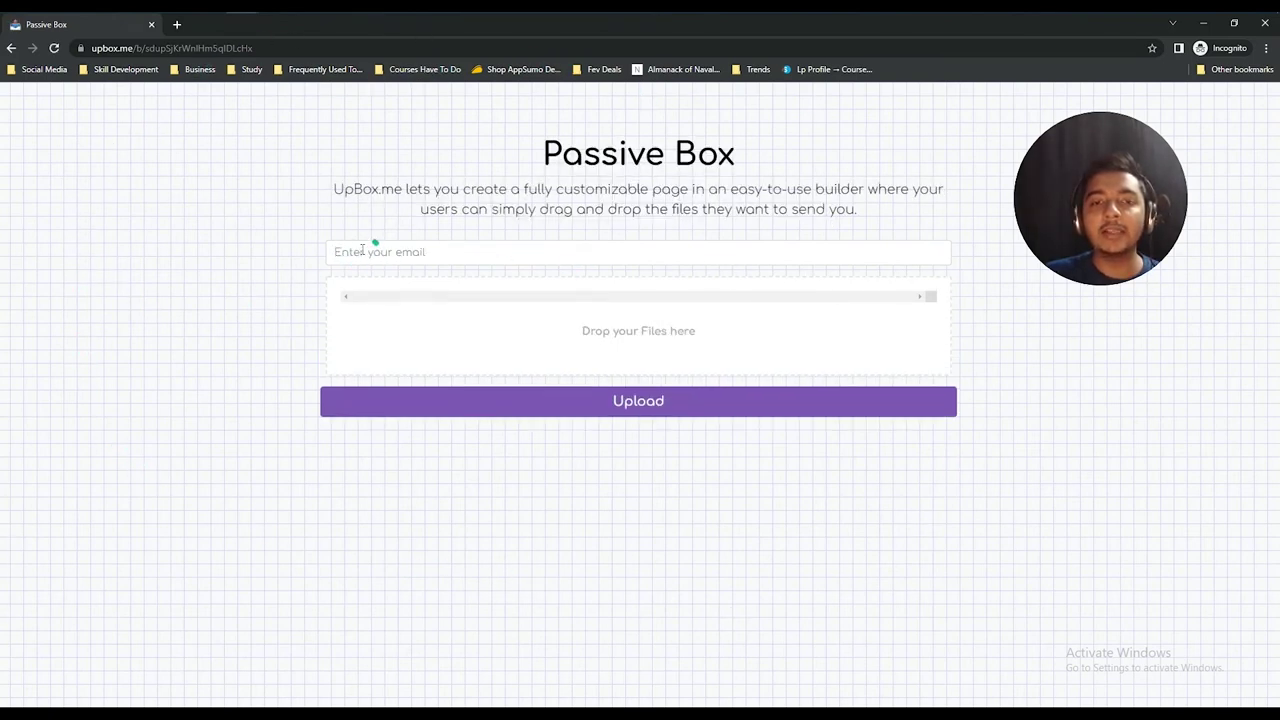
pyautogui.click(363, 270)
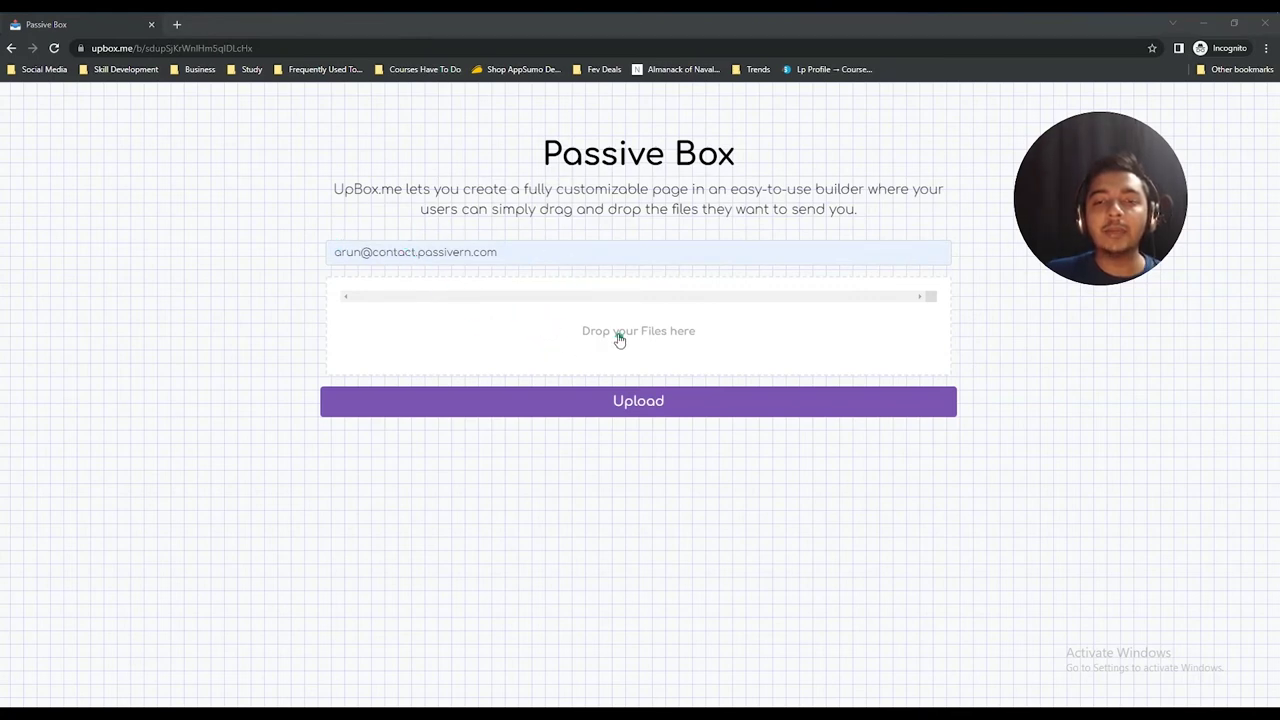
# Step: Add ten files from Downloads to the upload: three sellix text files, three PDF guides, dse.jpg, dp.jpg, investment book.jpg and btc domoinance cycle.jpg
pyautogui.click(676, 336)
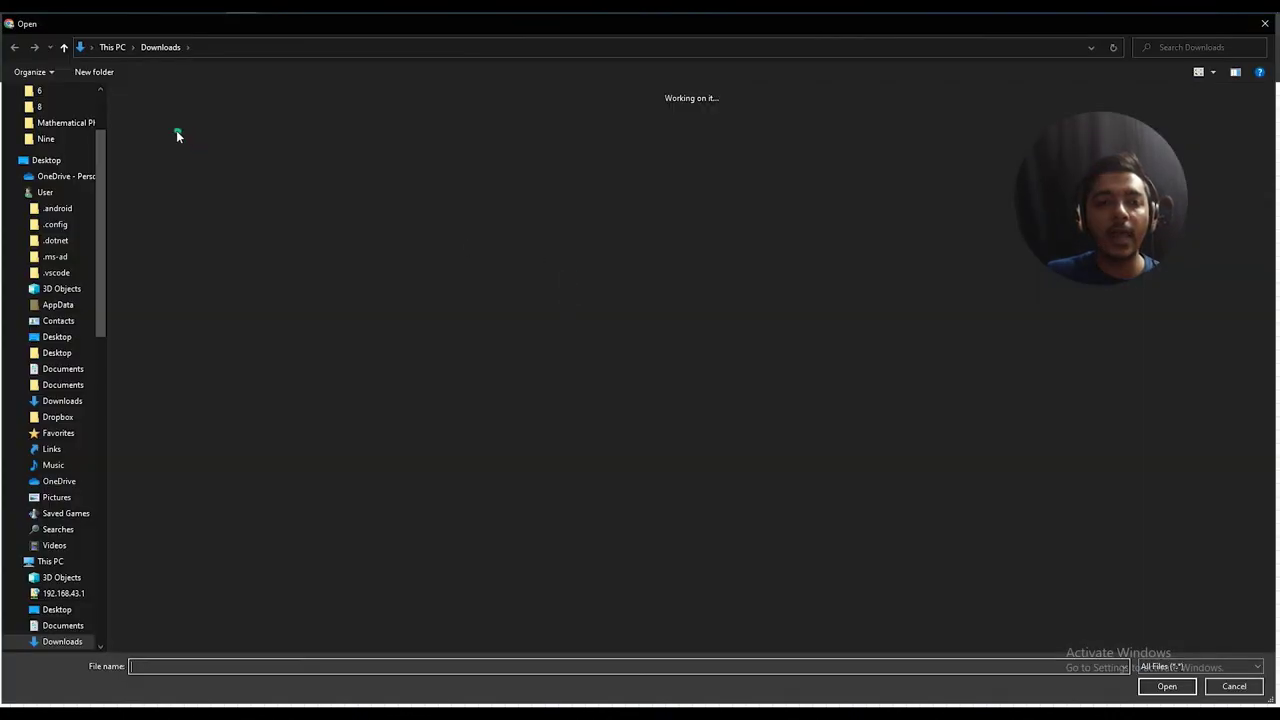
pyautogui.click(145, 132)
pyautogui.keyDown('ctrl'); pyautogui.click(195, 145); pyautogui.keyUp('ctrl')
pyautogui.keyDown('ctrl'); pyautogui.click(247, 138); pyautogui.keyUp('ctrl')
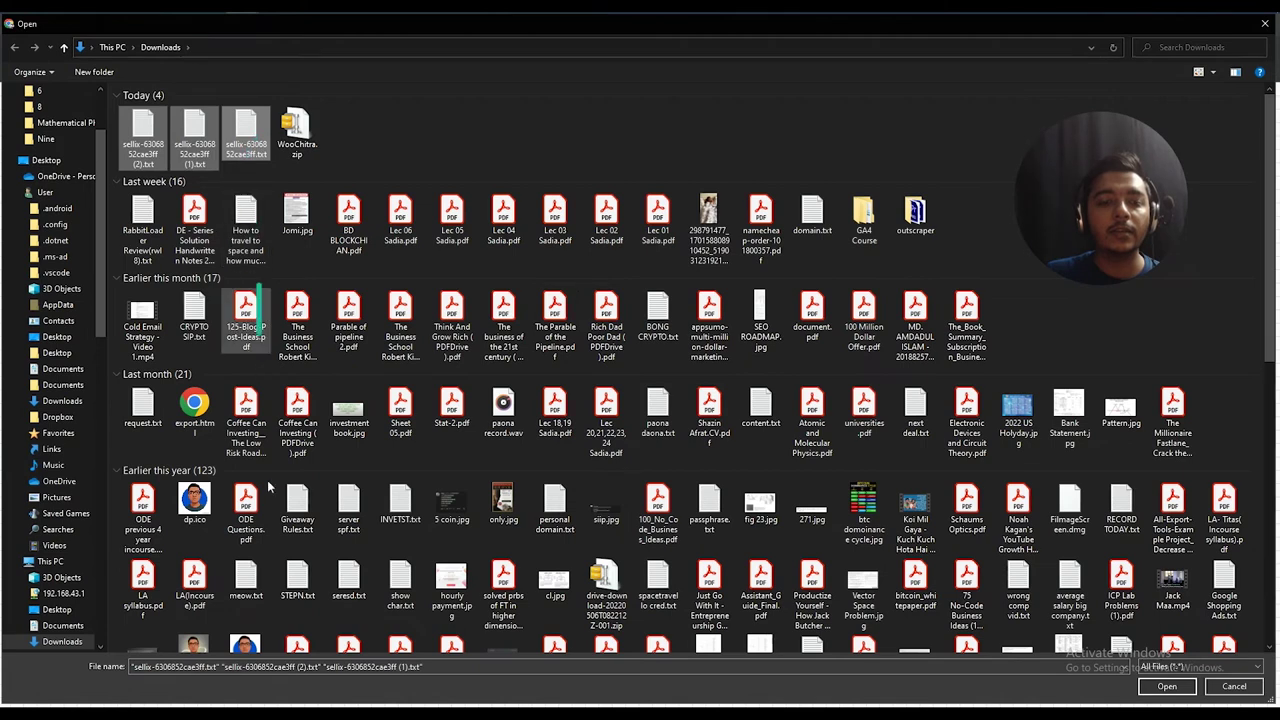
pyautogui.keyDown('ctrl'); pyautogui.click(245, 643); pyautogui.keyUp('ctrl')
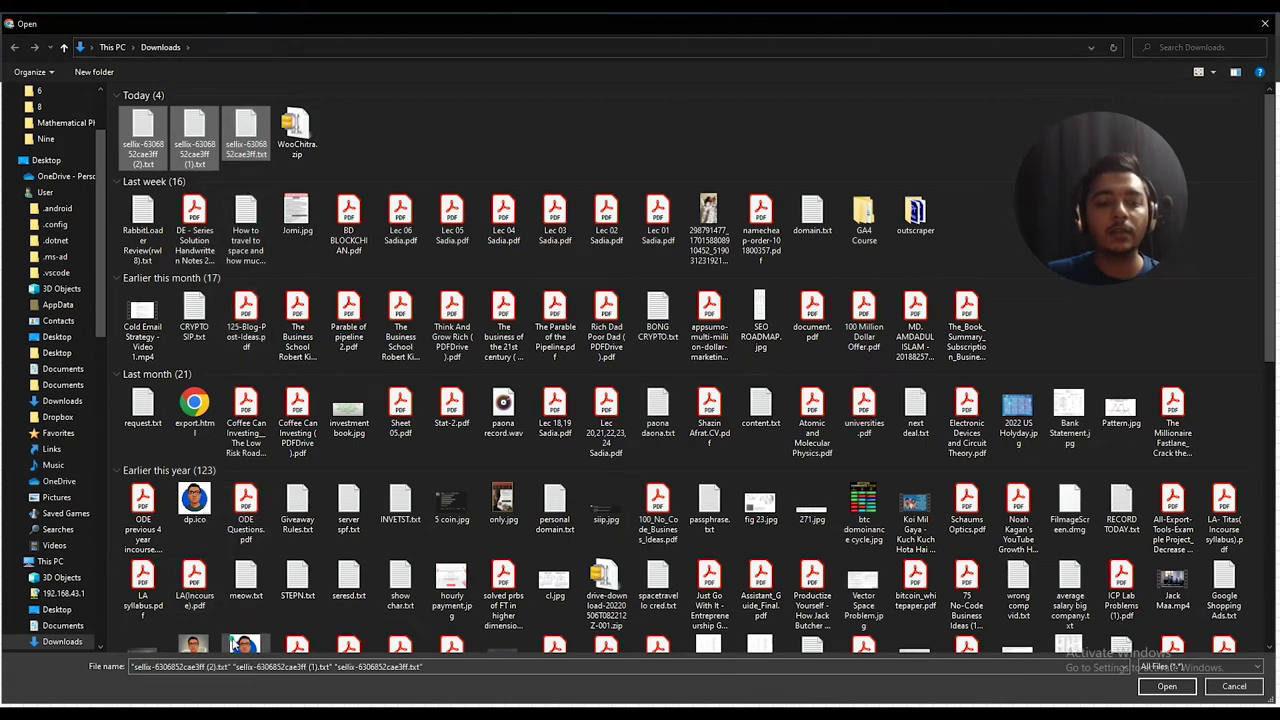
pyautogui.scroll(-1, 240, 640)
pyautogui.keyDown('ctrl'); pyautogui.click(194, 595); pyautogui.keyUp('ctrl')
pyautogui.keyDown('ctrl'); pyautogui.click(760, 525); pyautogui.keyUp('ctrl')
pyautogui.keyDown('ctrl'); pyautogui.click(709, 525); pyautogui.keyUp('ctrl')
pyautogui.keyDown('ctrl'); pyautogui.click(800, 535); pyautogui.keyUp('ctrl')
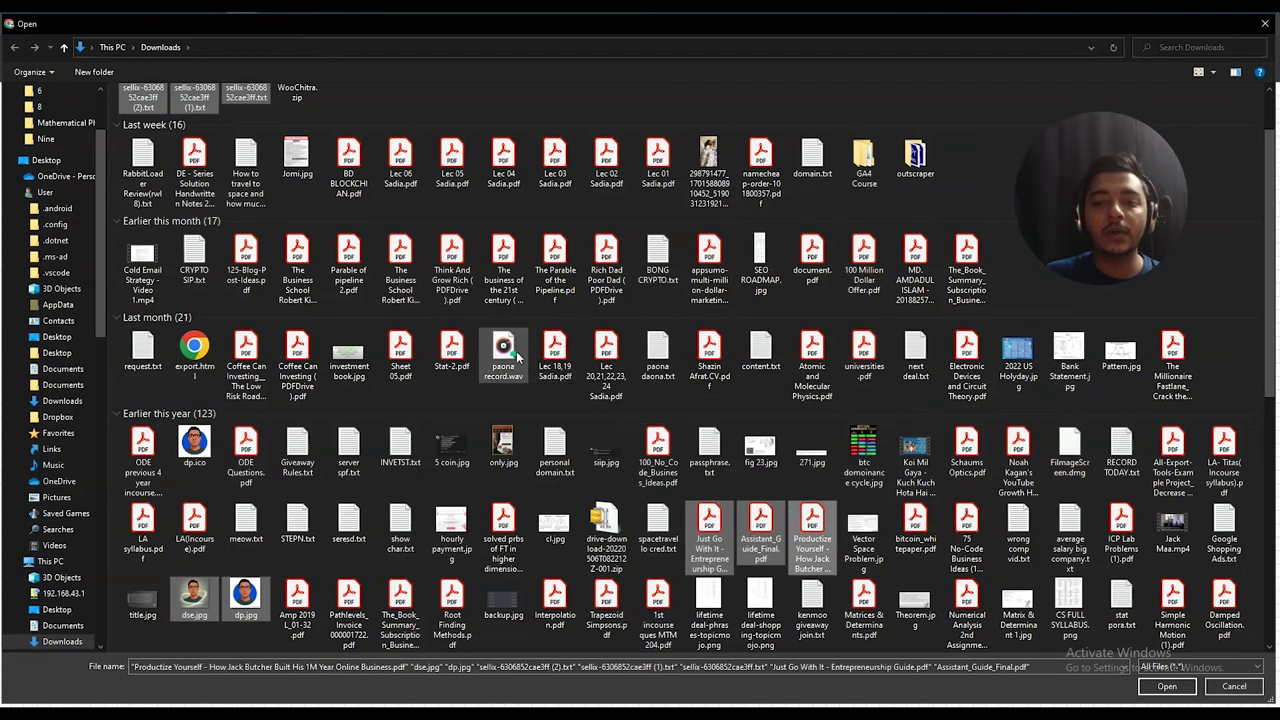
pyautogui.keyDown('ctrl'); pyautogui.click(340, 360); pyautogui.keyUp('ctrl')
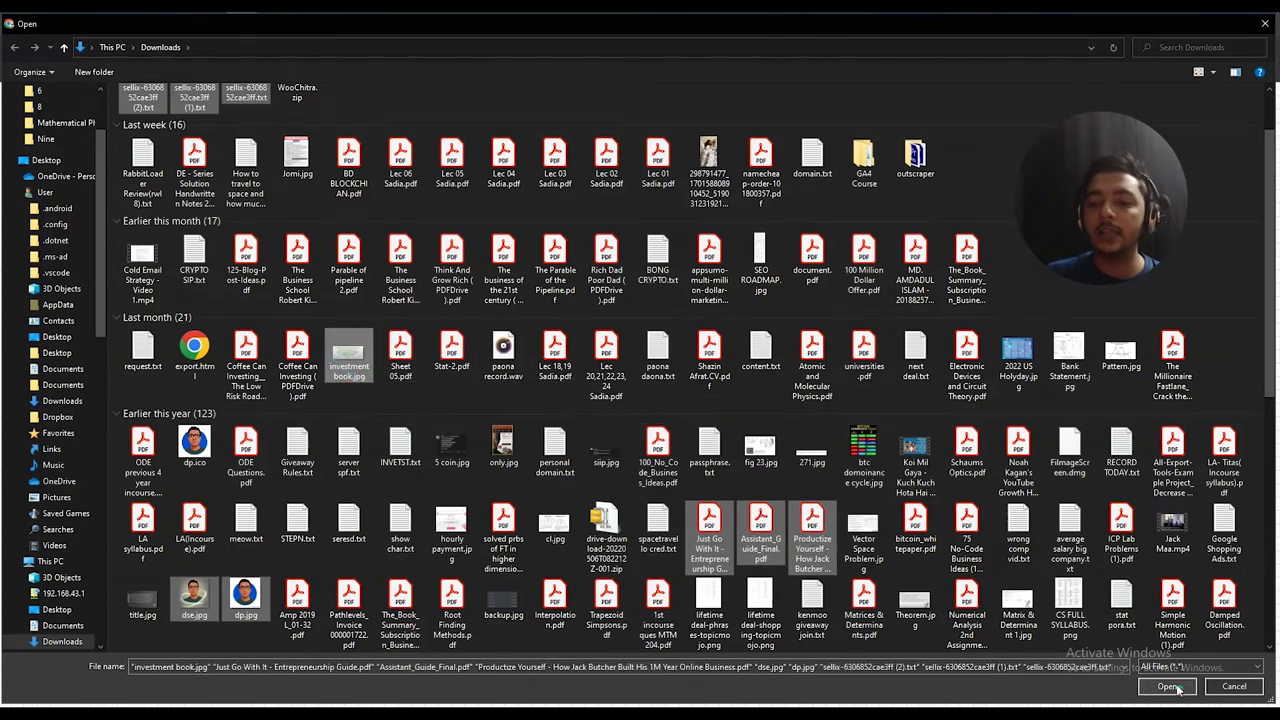
pyautogui.keyDown('ctrl'); pyautogui.click(863, 455); pyautogui.keyUp('ctrl')
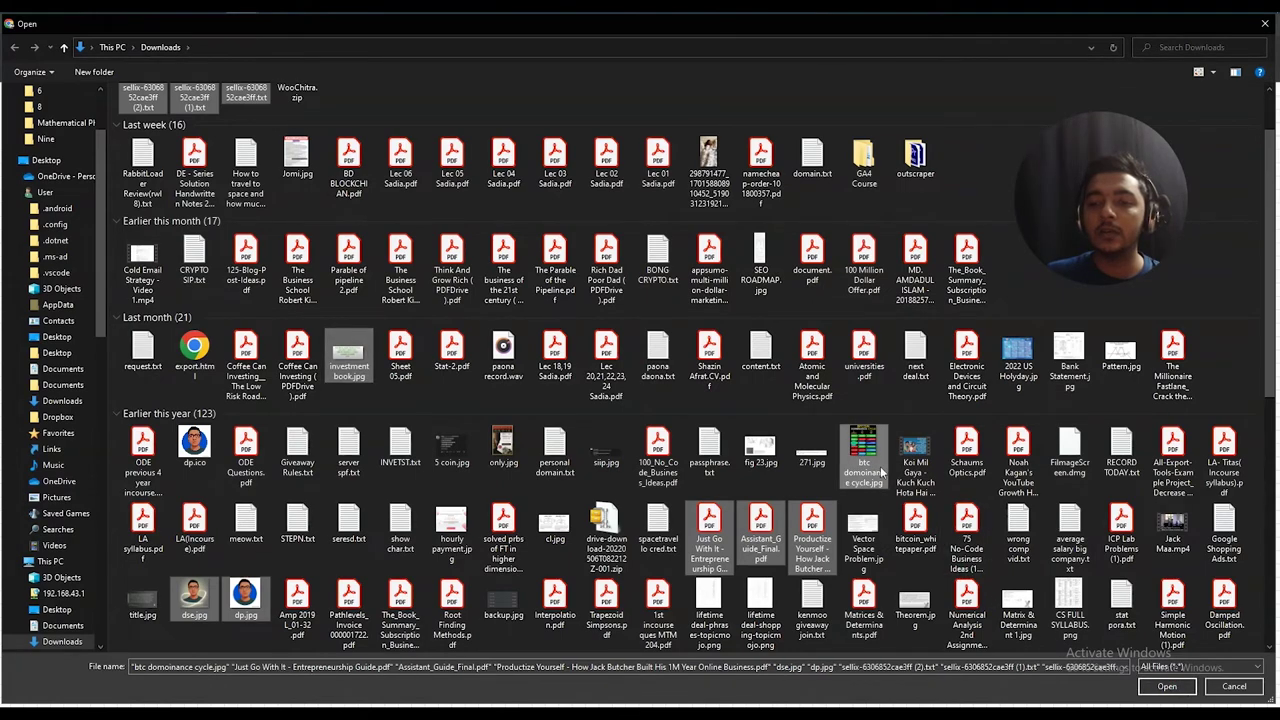
pyautogui.click(1164, 687)
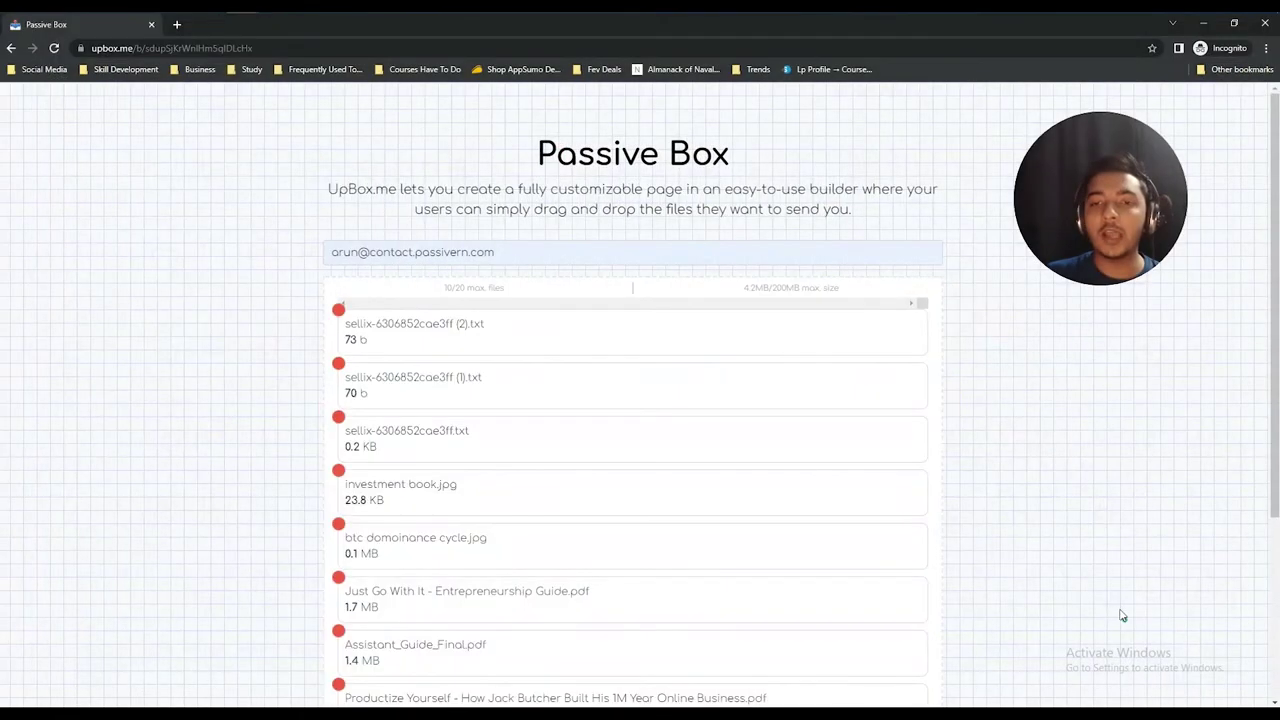
# Step: Review the selected files and the file limit, upload them to Passive Box and read the completion message
pyautogui.scroll(-1, 1077, 474)
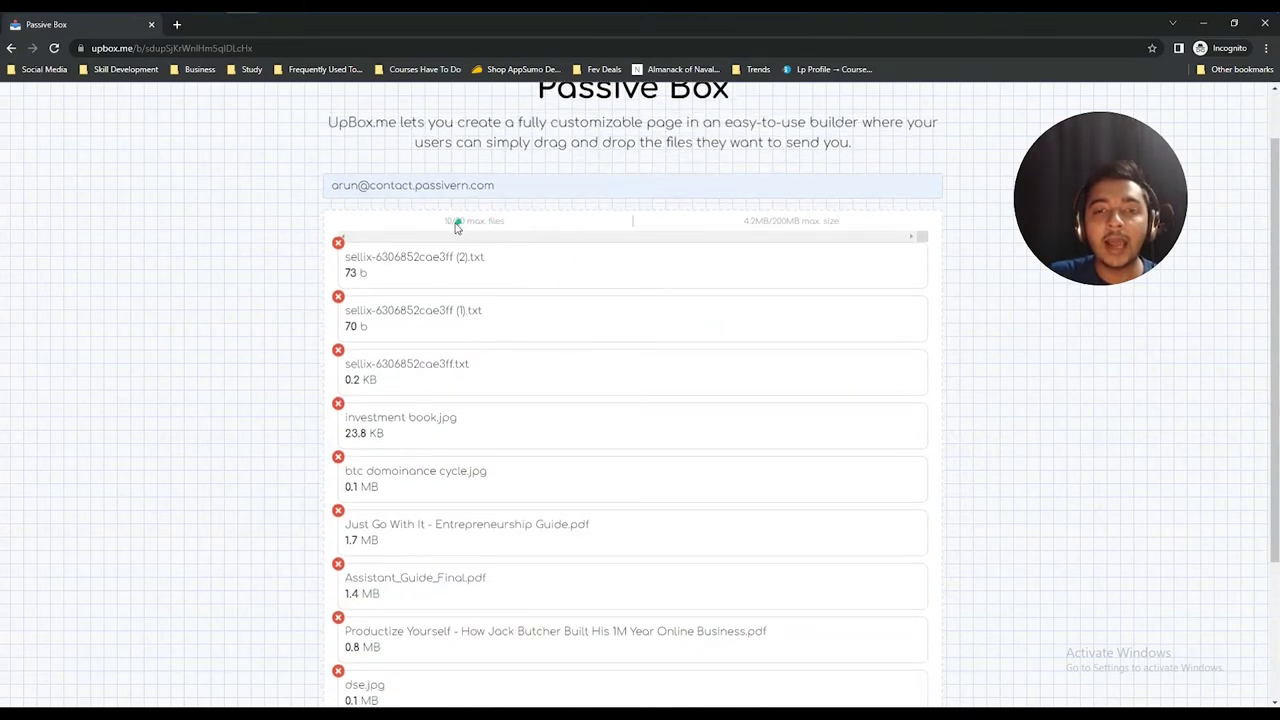
pyautogui.moveTo(468, 226); pyautogui.dragTo(505, 222)
pyautogui.scroll(-3, 1015, 440)
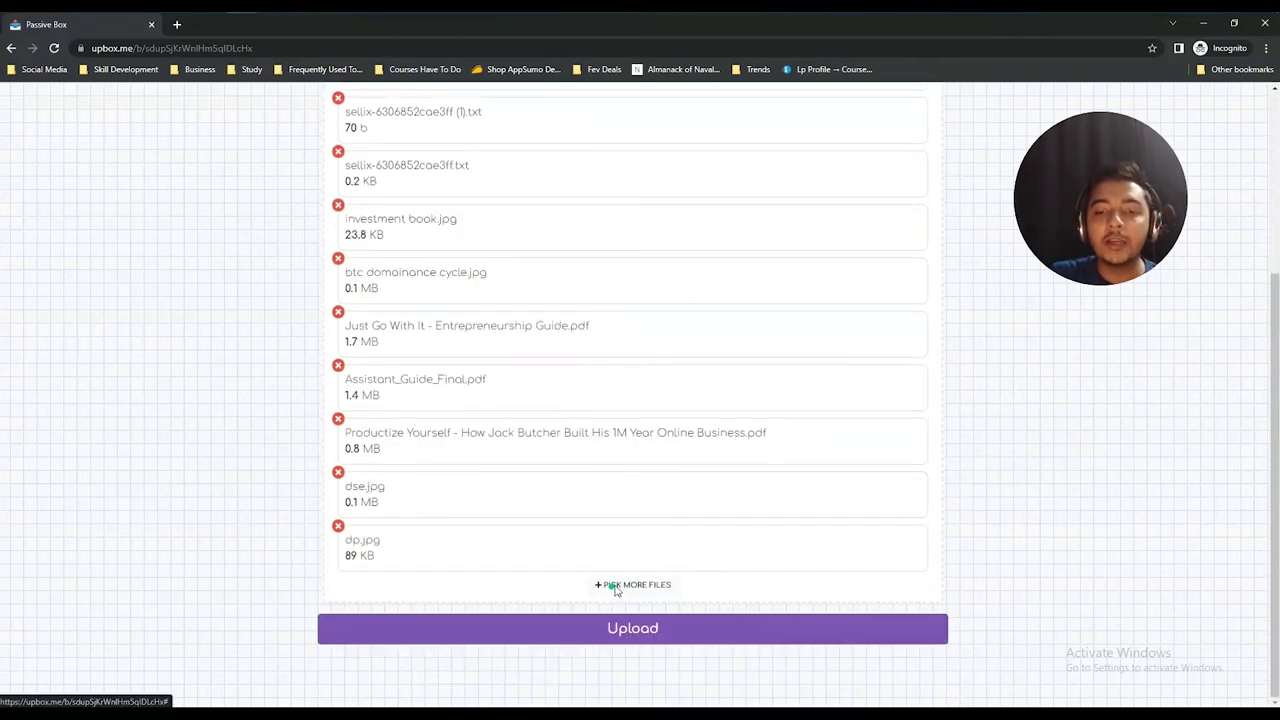
pyautogui.click(655, 630)
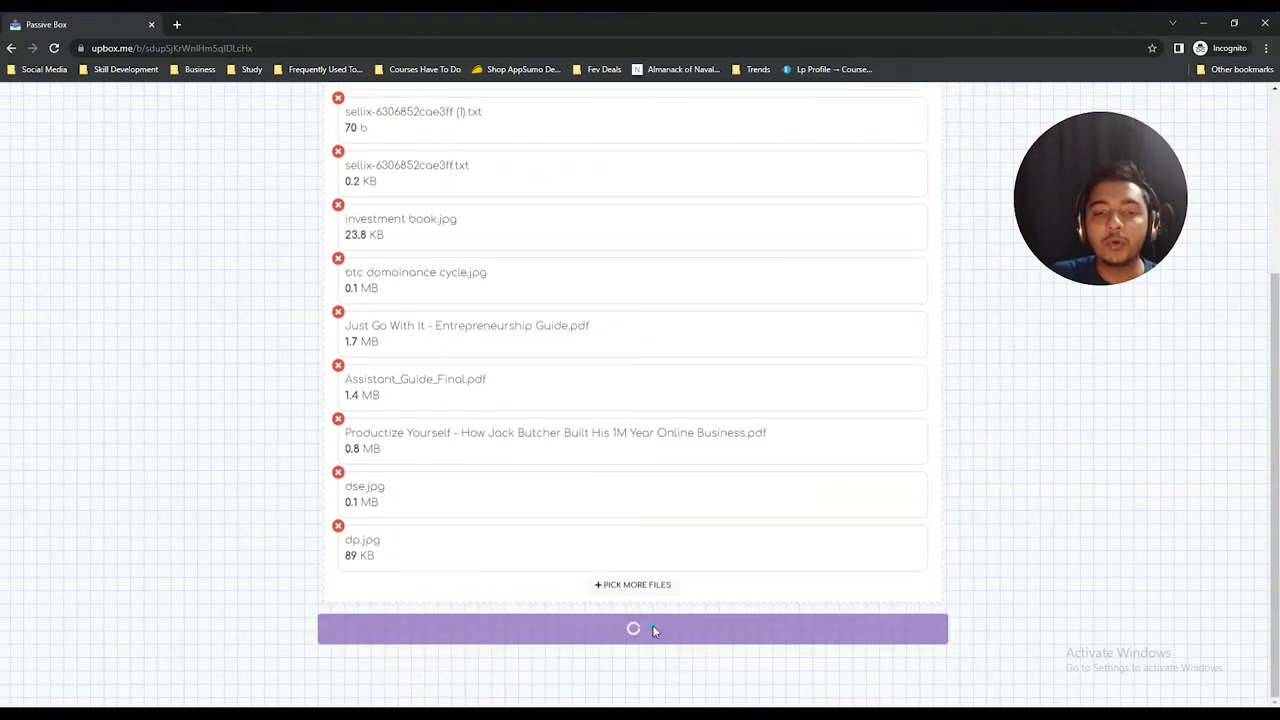
pyautogui.scroll(-1, 655, 630)
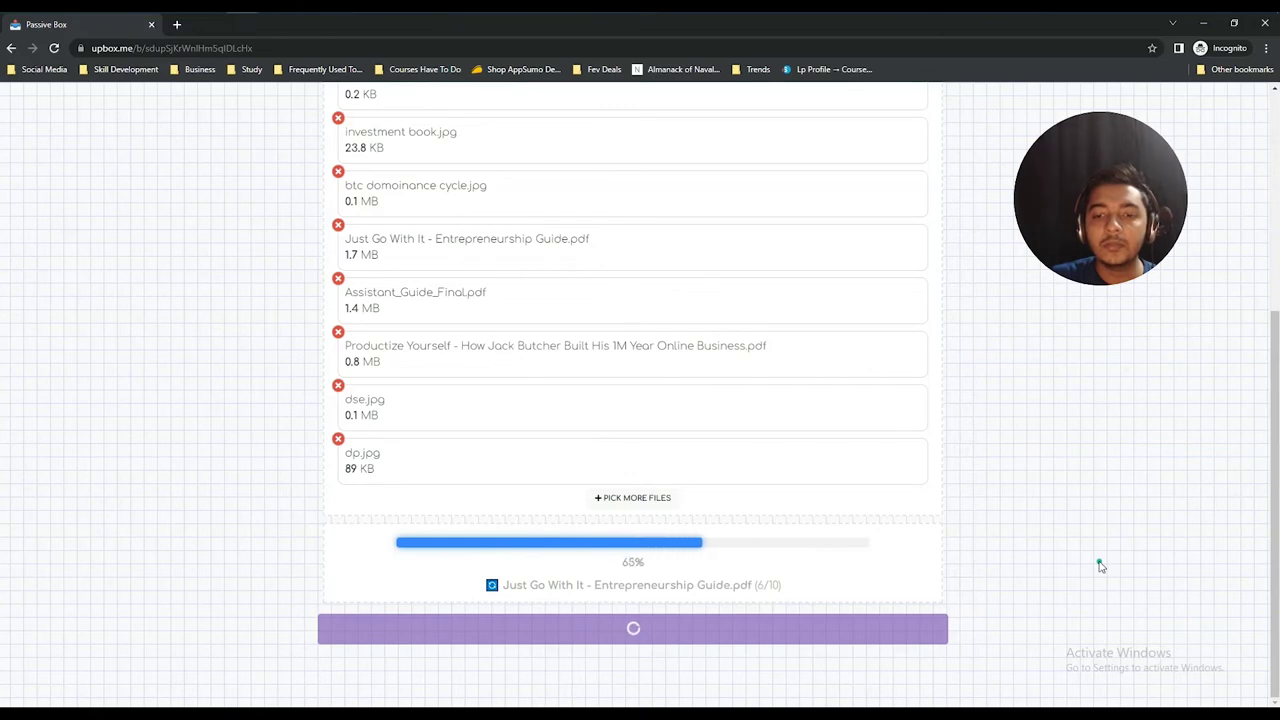
pyautogui.scroll(4, 1100, 566)
pyautogui.scroll(-4, 1100, 566)
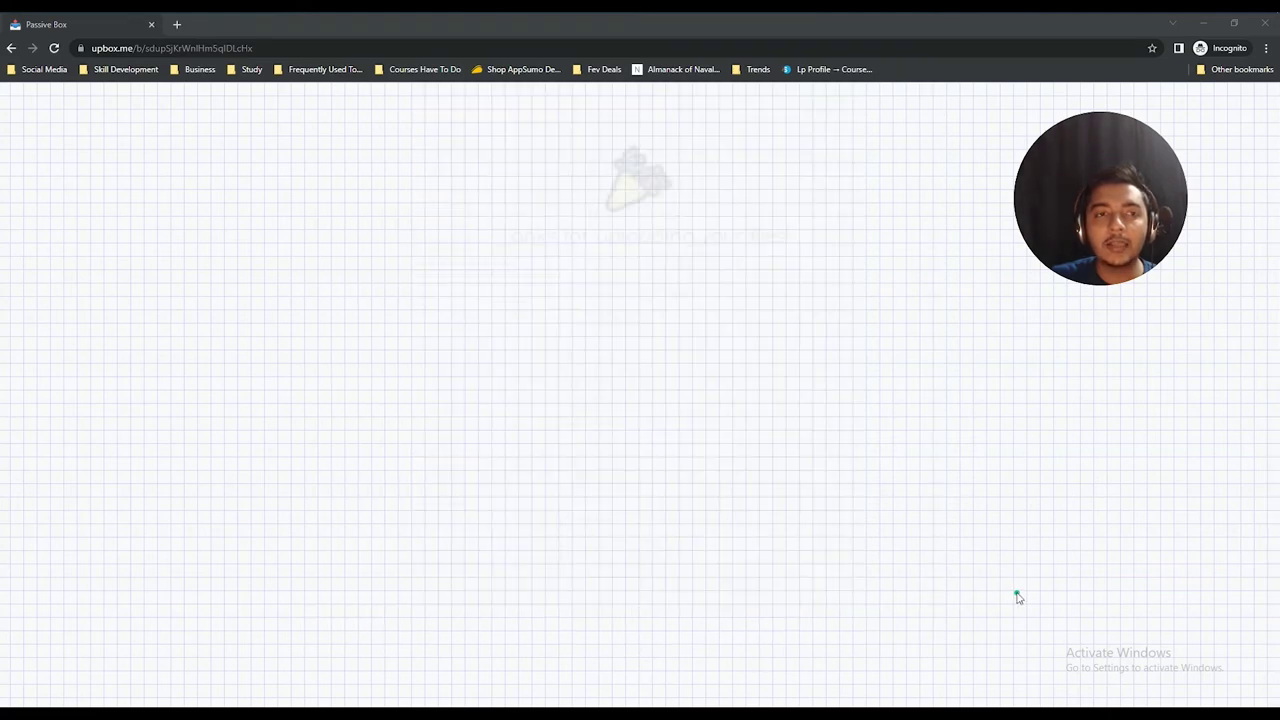
pyautogui.moveTo(496, 228); pyautogui.dragTo(808, 238)
pyautogui.click(808, 237)
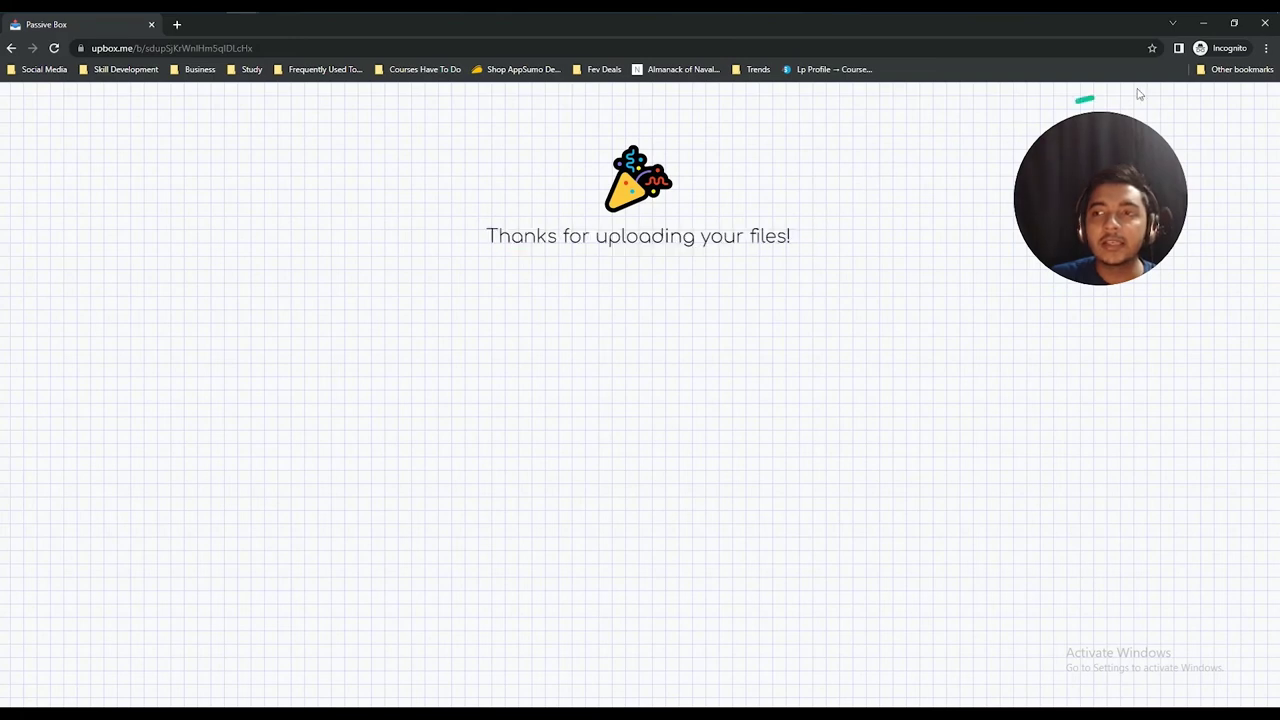
# Step: Close the incognito window, refresh the UpBox.me dashboard and examine the total, daily and monthly upload statistics
pyautogui.click(1265, 23)
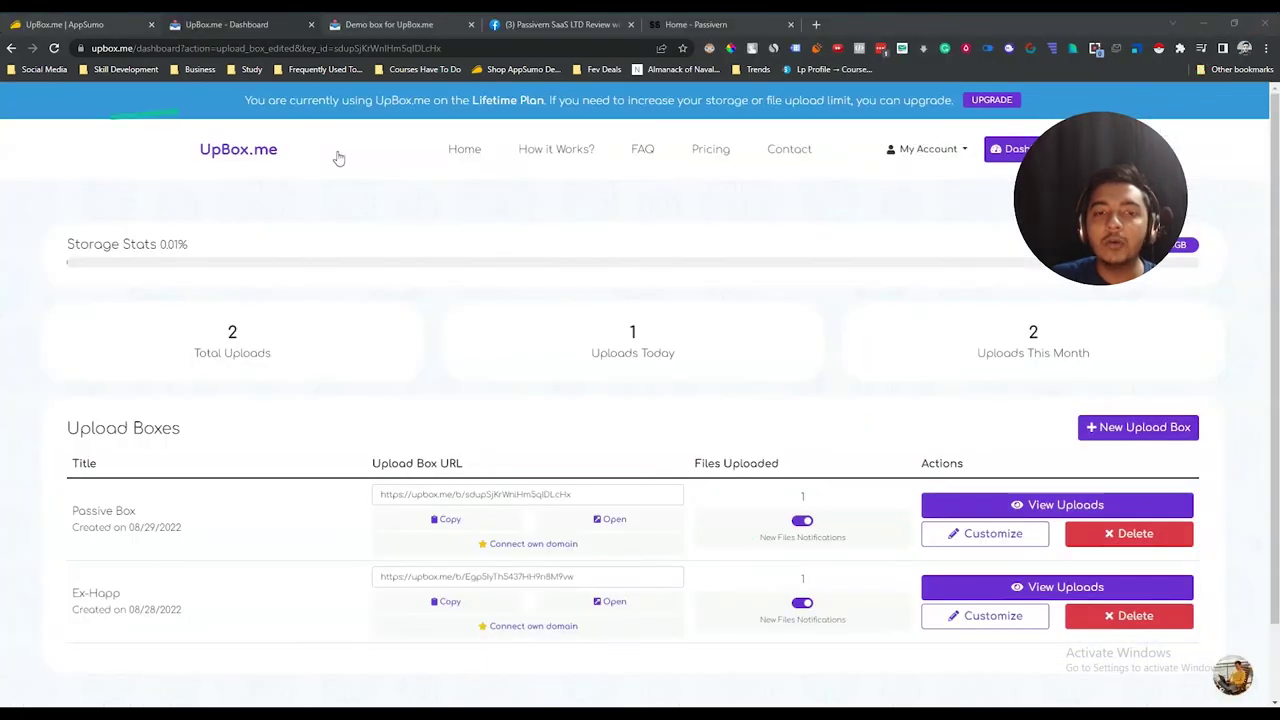
pyautogui.click(55, 48)
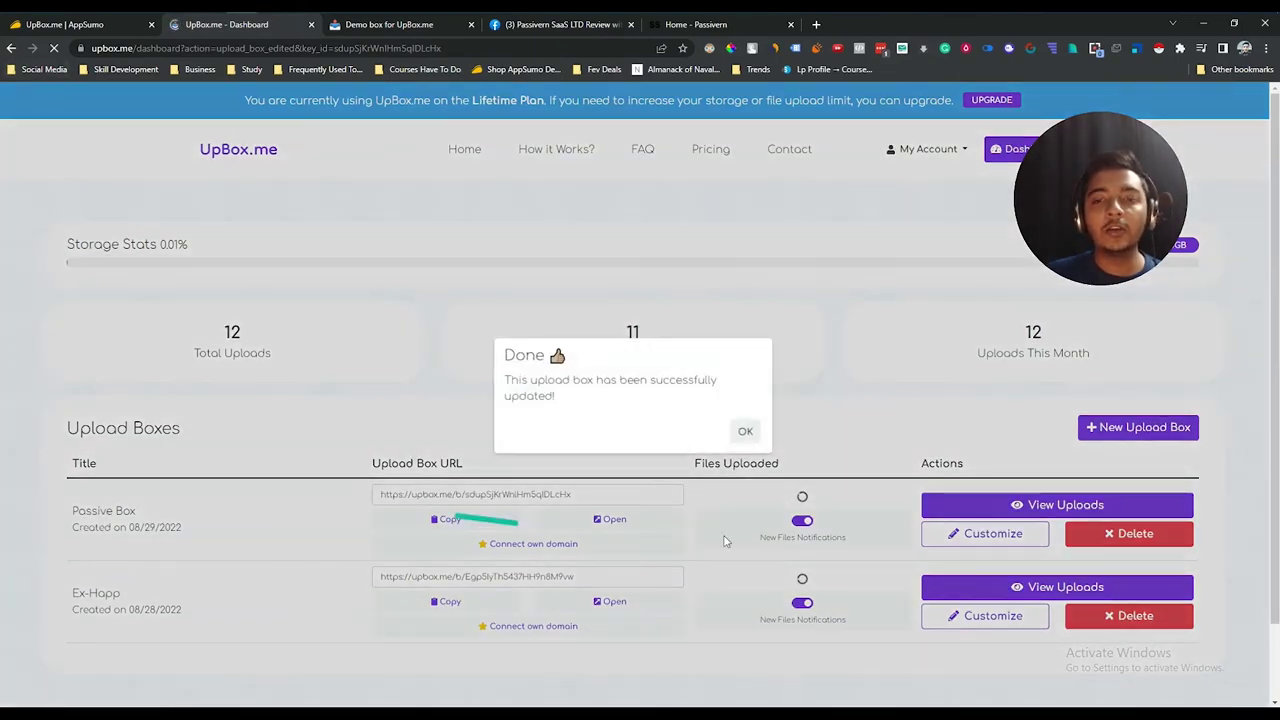
pyautogui.click(745, 431)
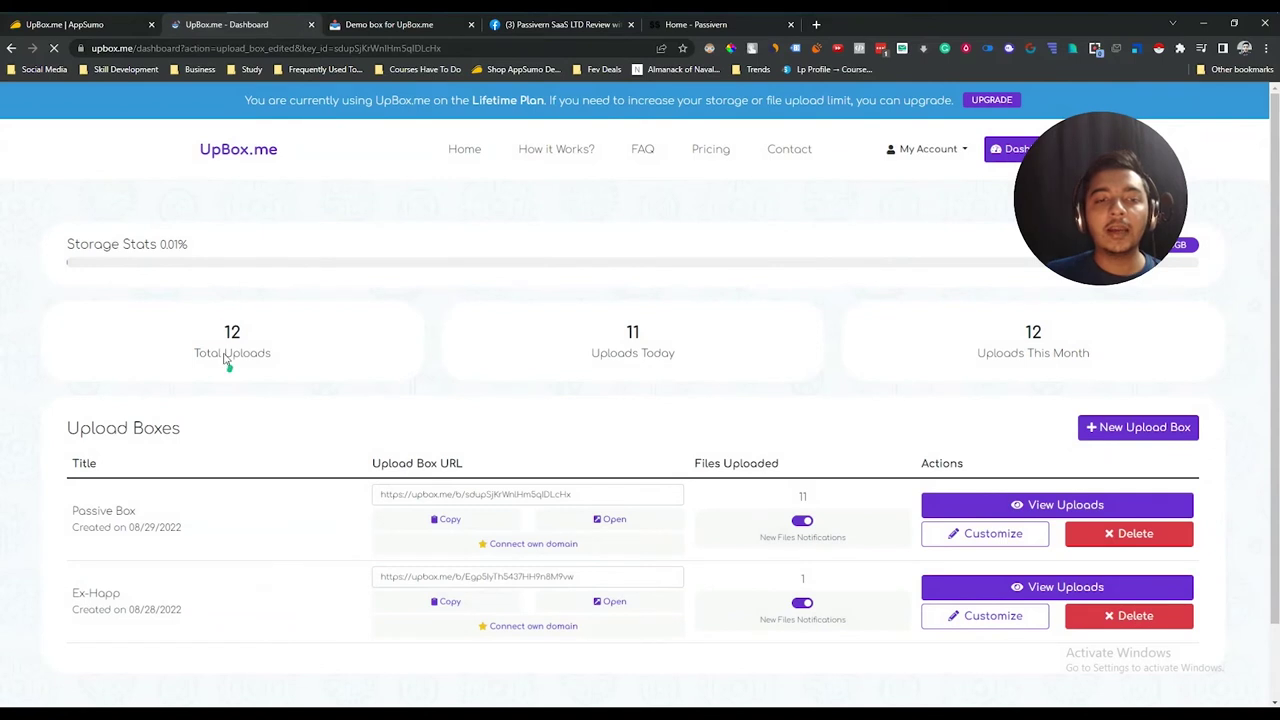
pyautogui.moveTo(220, 328); pyautogui.dragTo(291, 357)
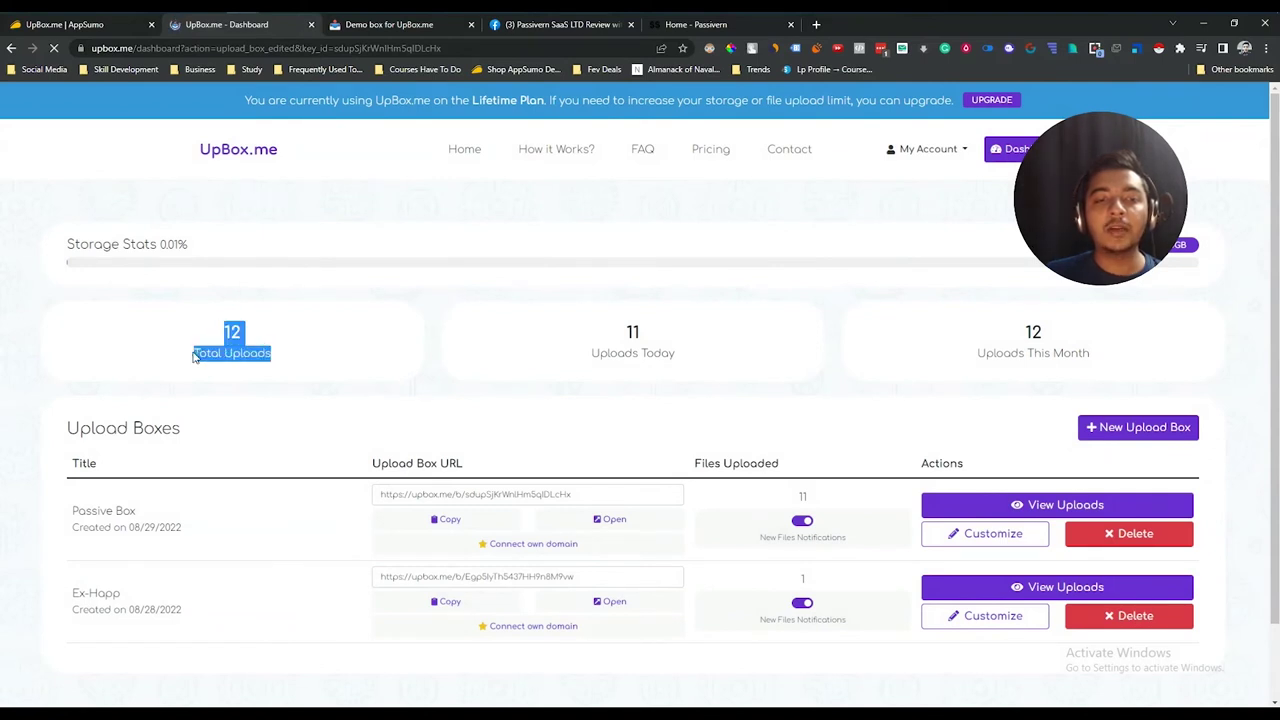
pyautogui.moveTo(618, 328); pyautogui.dragTo(688, 362)
pyautogui.moveTo(1021, 330); pyautogui.dragTo(1105, 355)
pyautogui.click(1105, 355)
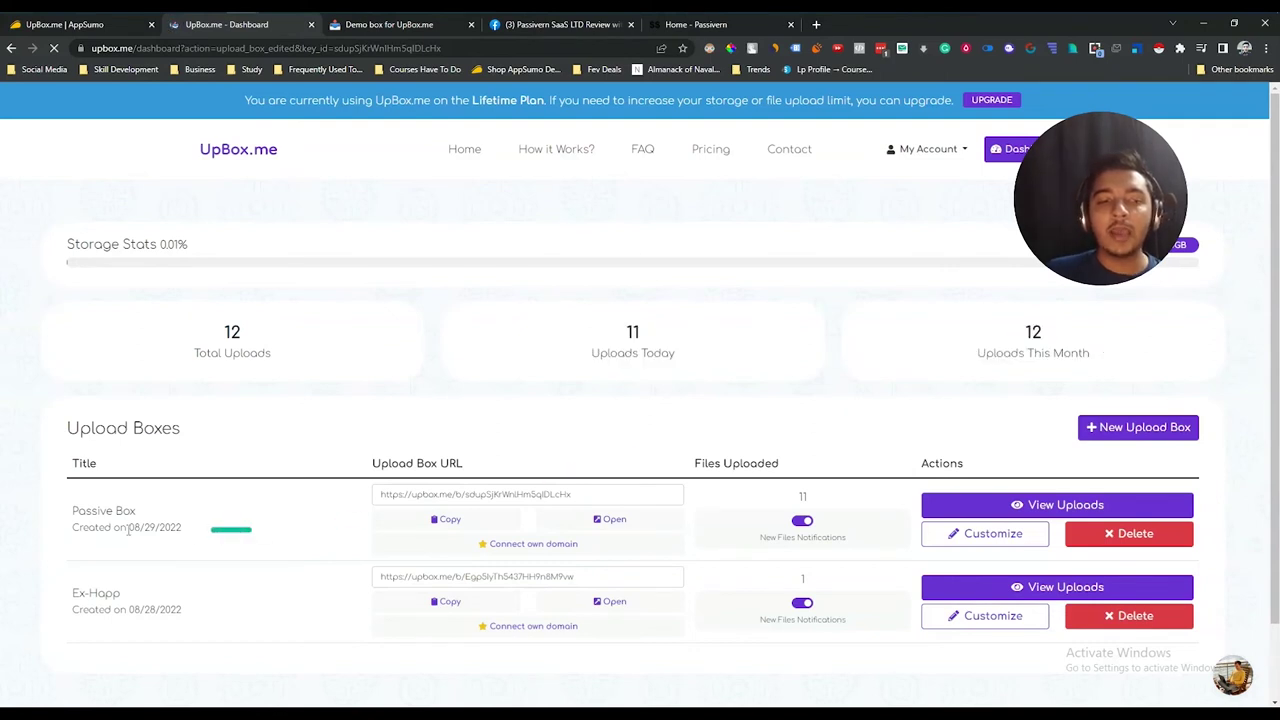
# Step: View the uploads of Passive Box and examine the uploader's email and IP address
pyautogui.moveTo(75, 511); pyautogui.dragTo(150, 515)
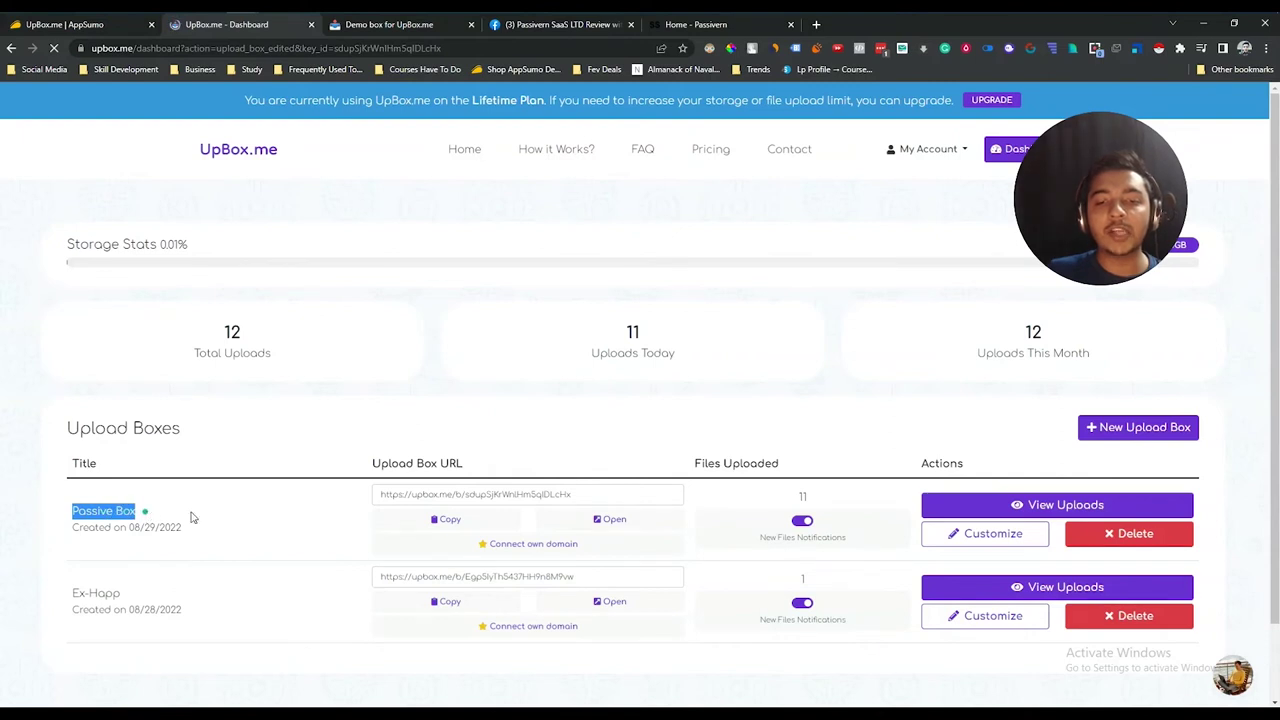
pyautogui.click(1075, 507)
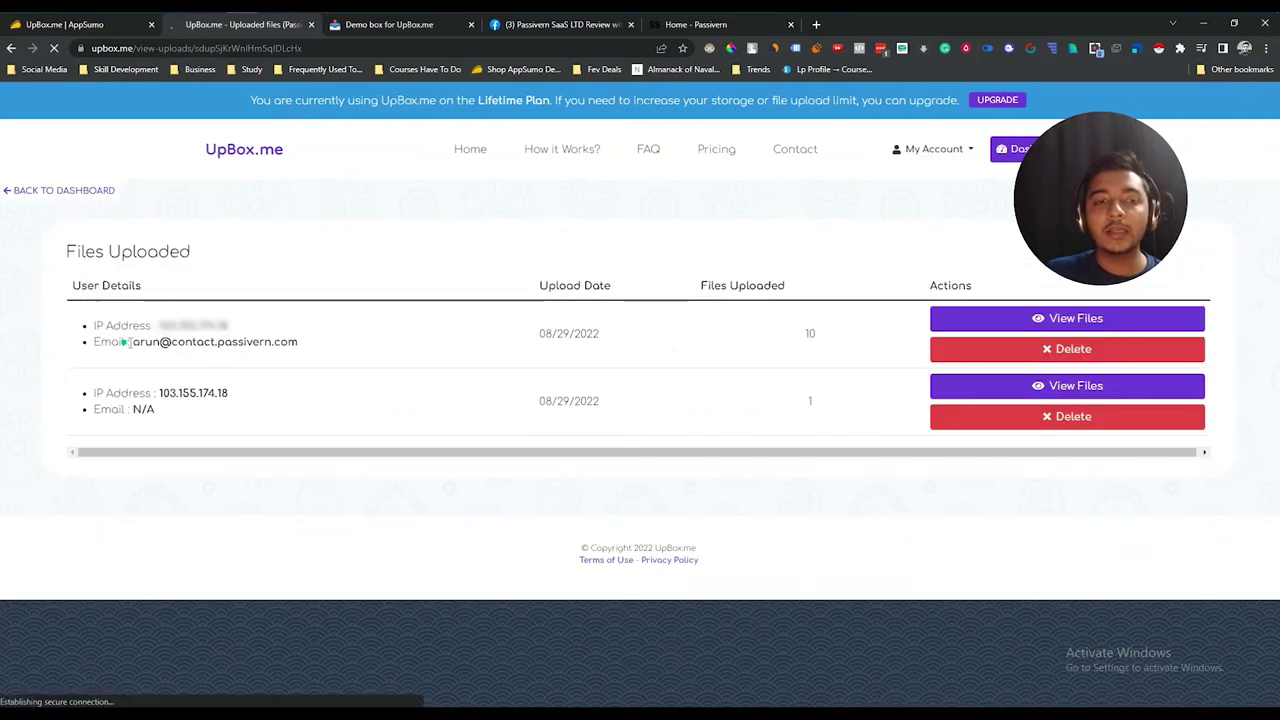
pyautogui.moveTo(351, 340); pyautogui.dragTo(300, 330)
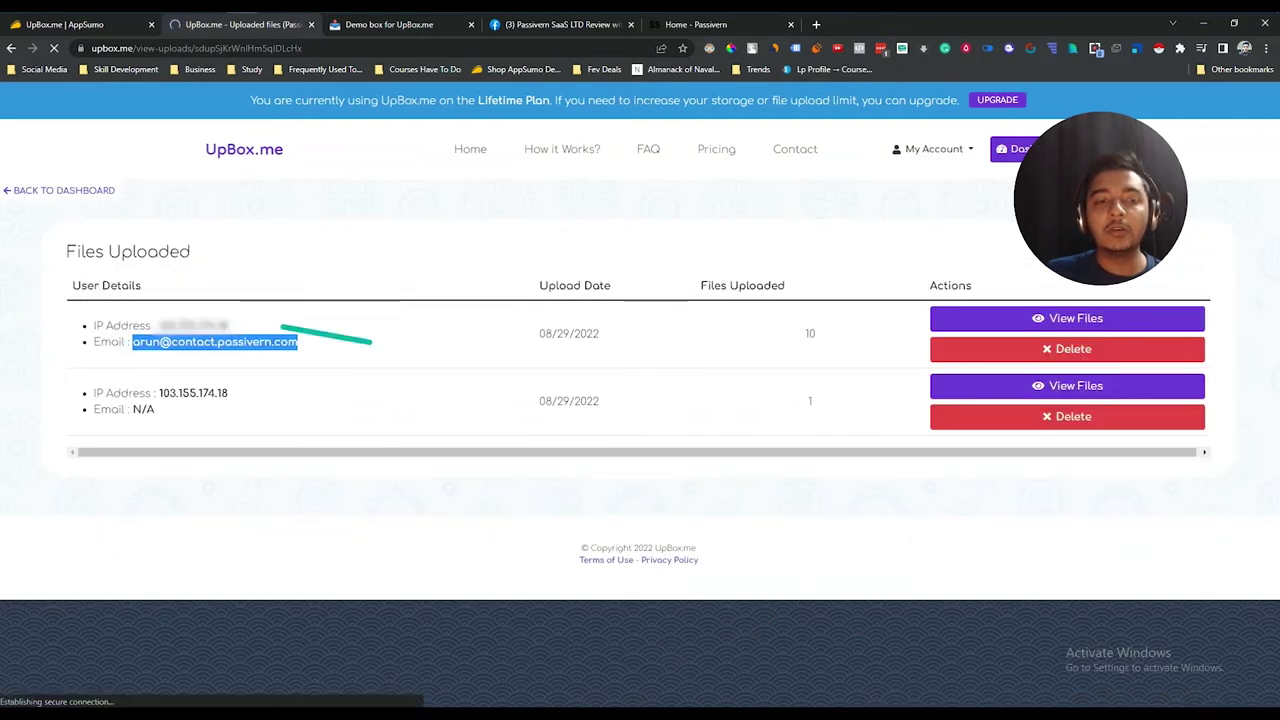
pyautogui.click(300, 330)
pyautogui.moveTo(155, 326); pyautogui.dragTo(299, 328)
pyautogui.click(200, 384)
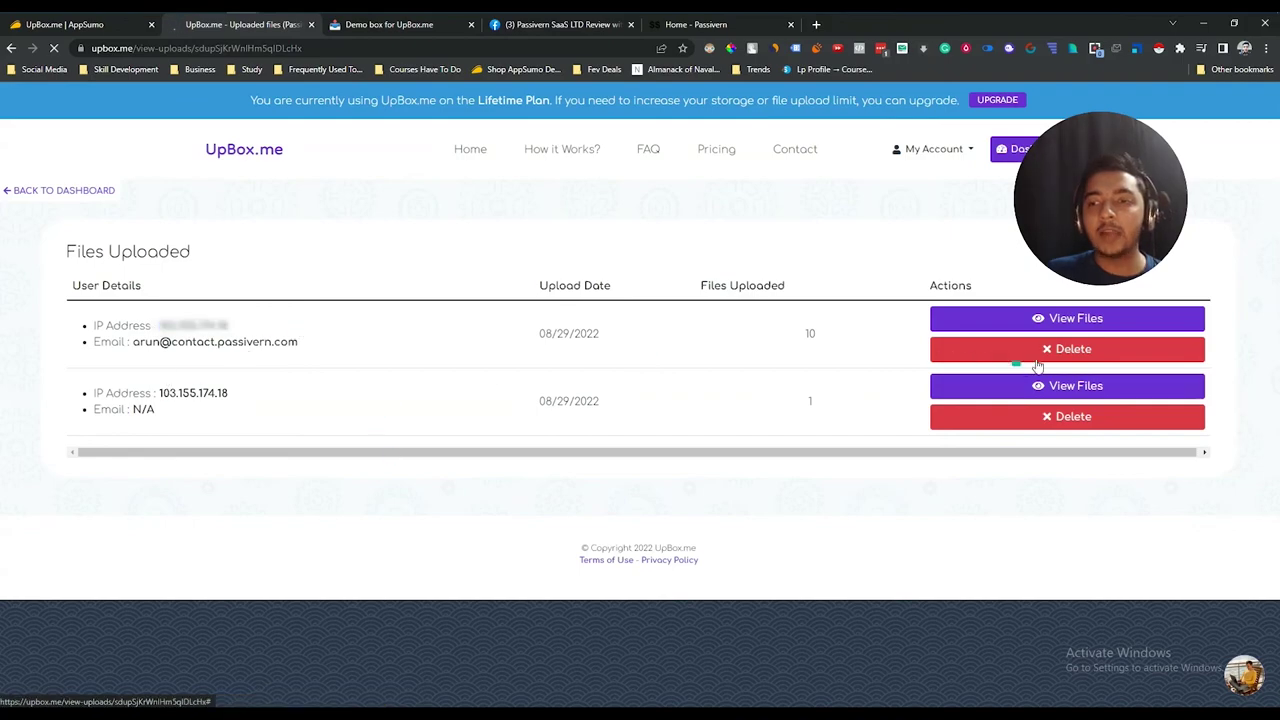
# Step: Look through the files of the ten-file upload, including their previews and download options, and close the list
pyautogui.click(1074, 318)
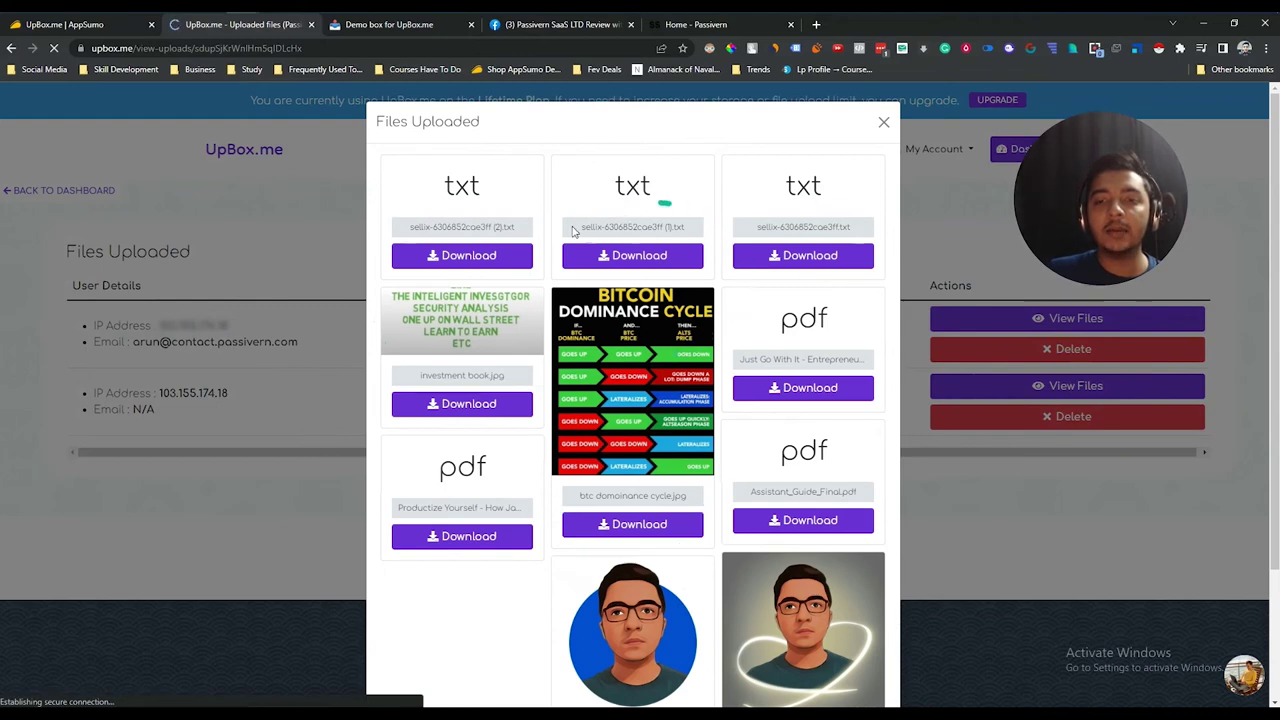
pyautogui.scroll(-1, 650, 530)
pyautogui.scroll(-2, 654, 552)
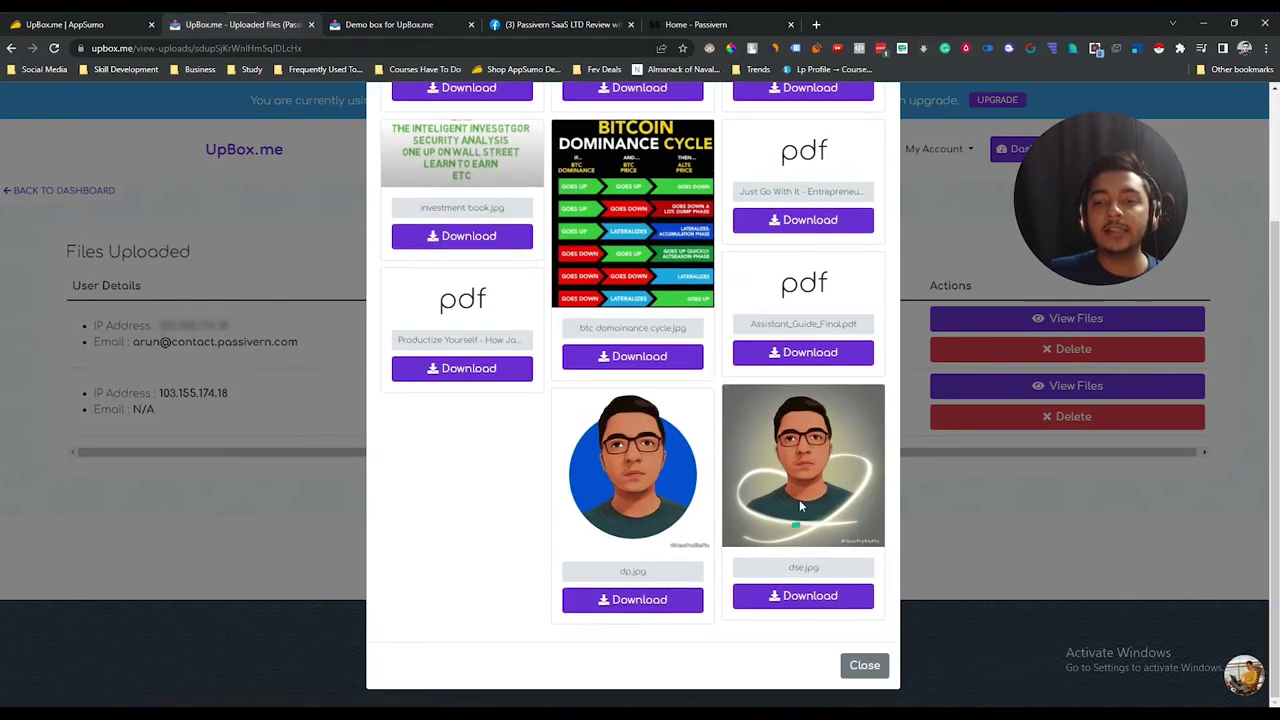
pyautogui.scroll(3, 818, 484)
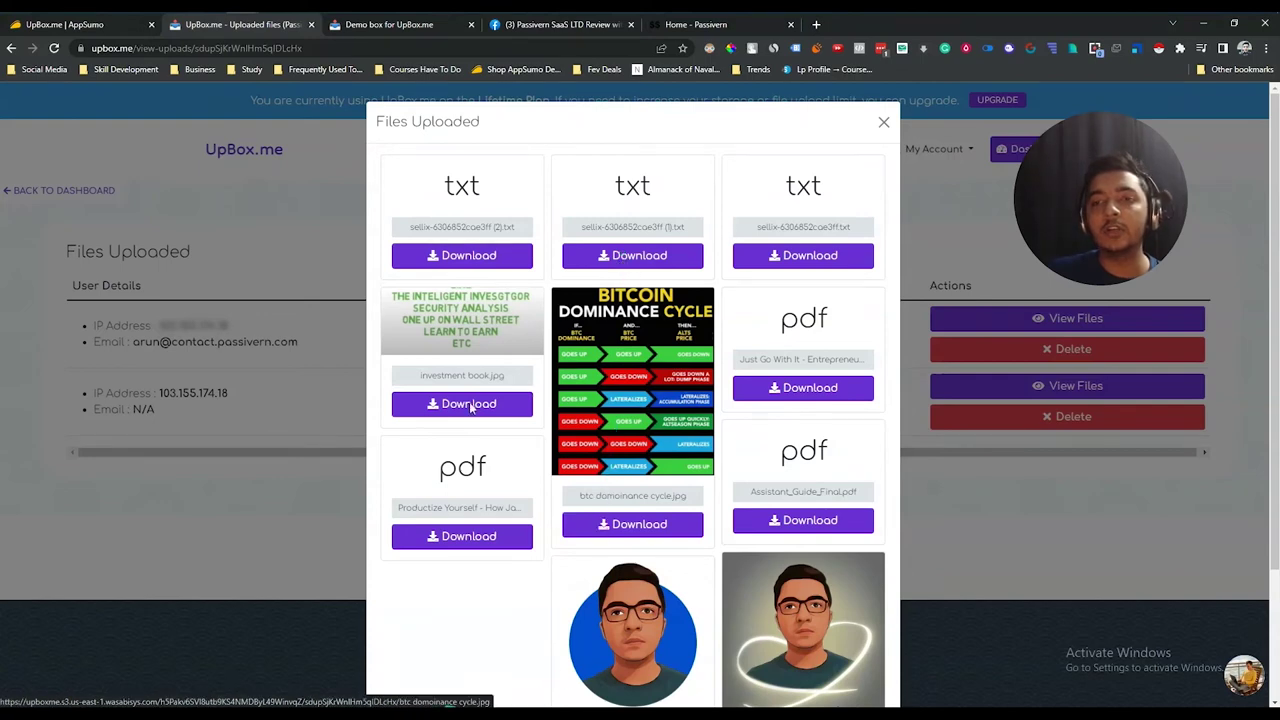
pyautogui.click(884, 124)
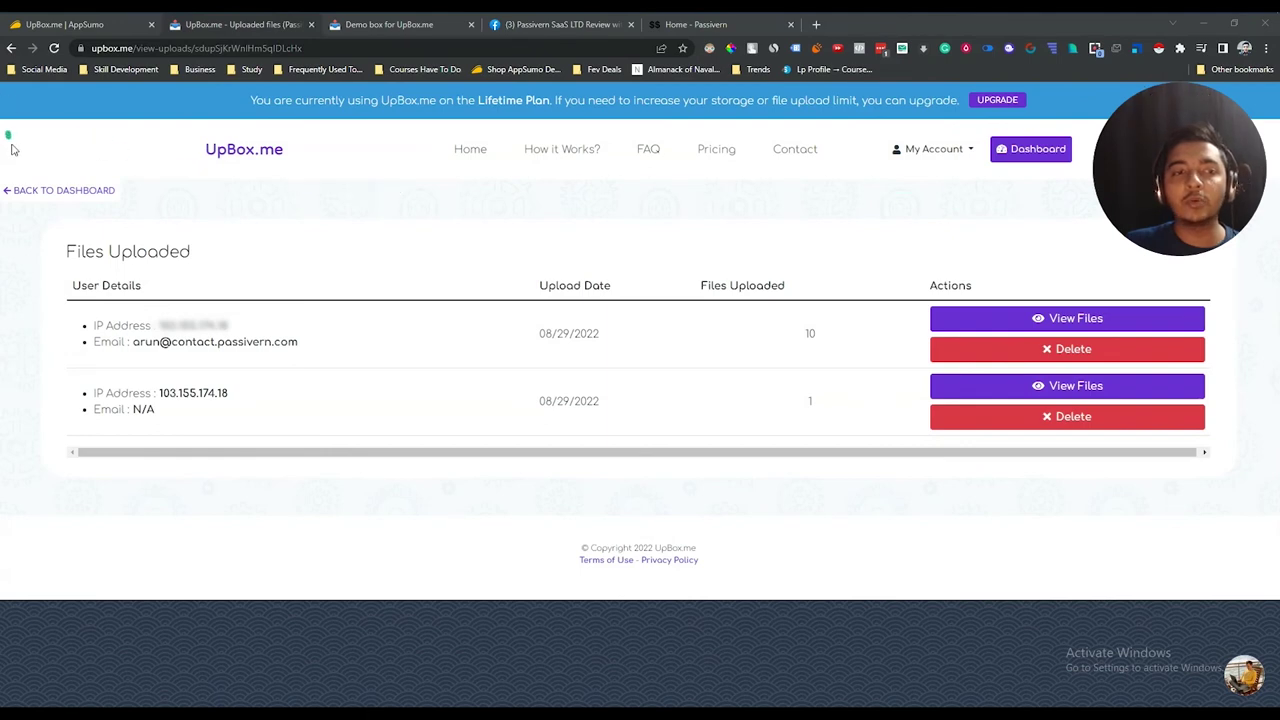
# Step: Return to the dashboard and try to connect an own domain to Passive Box
pyautogui.click(13, 191)
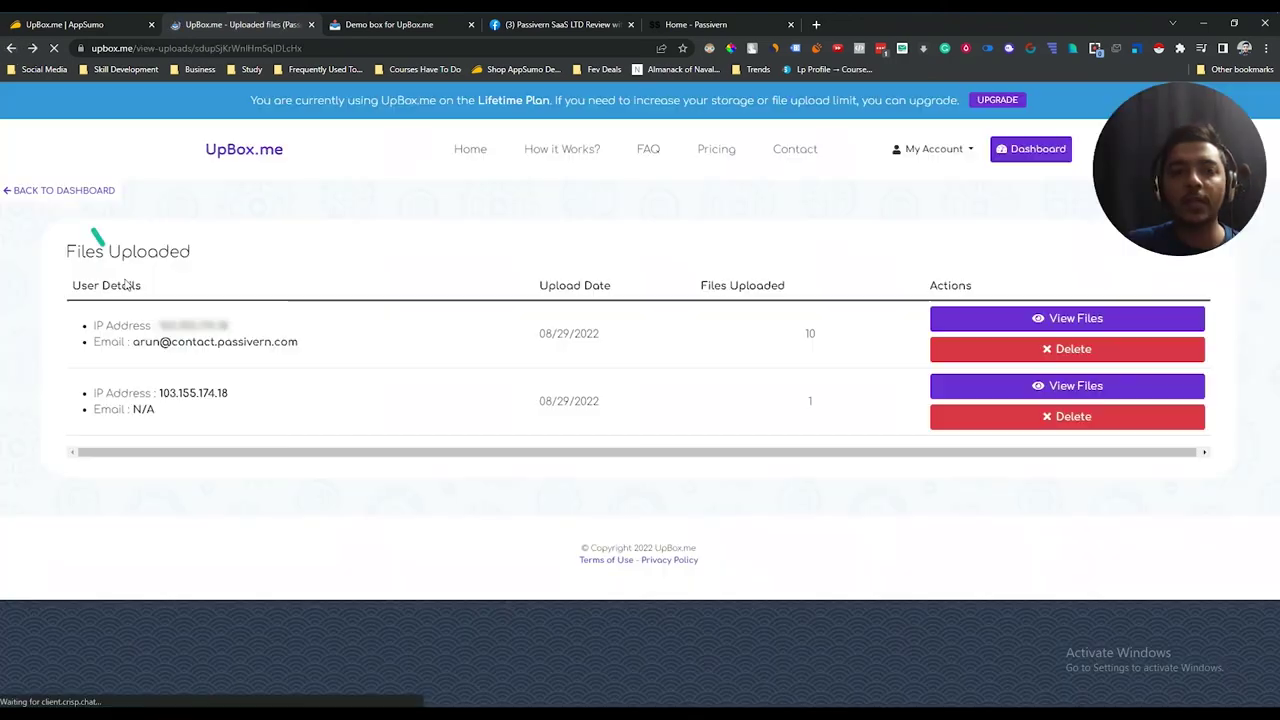
pyautogui.click(10, 48)
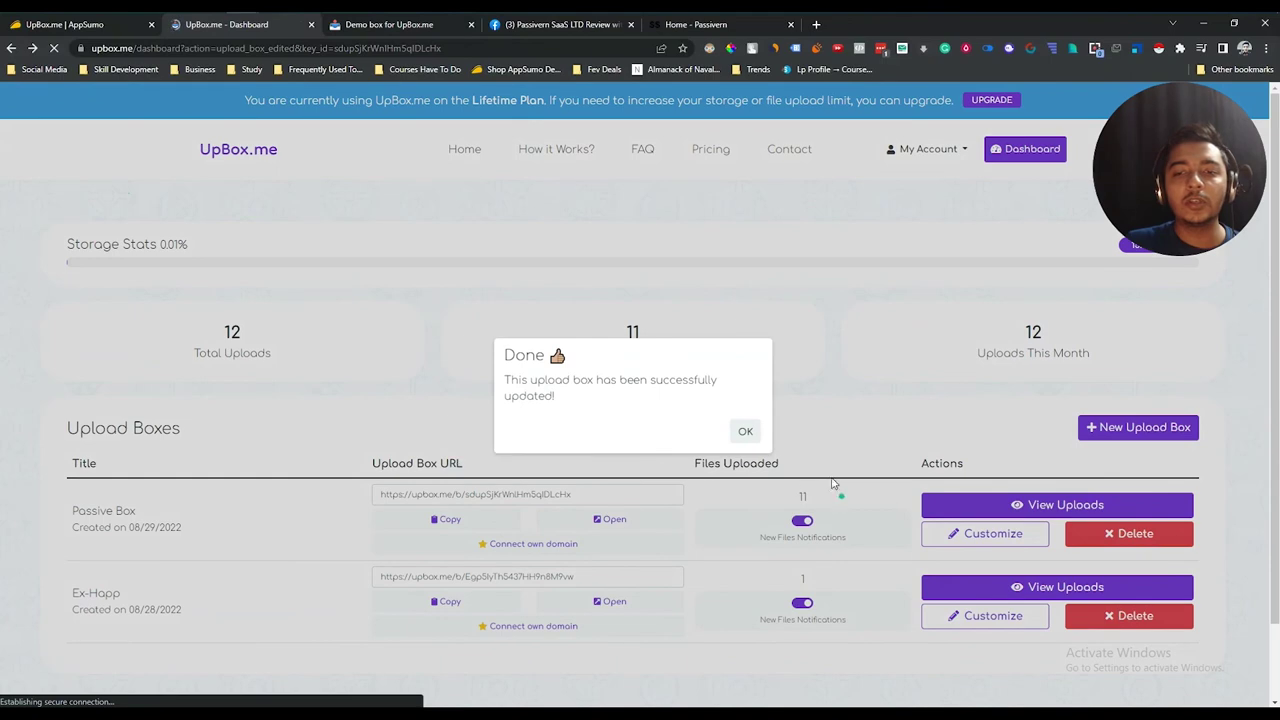
pyautogui.click(745, 431)
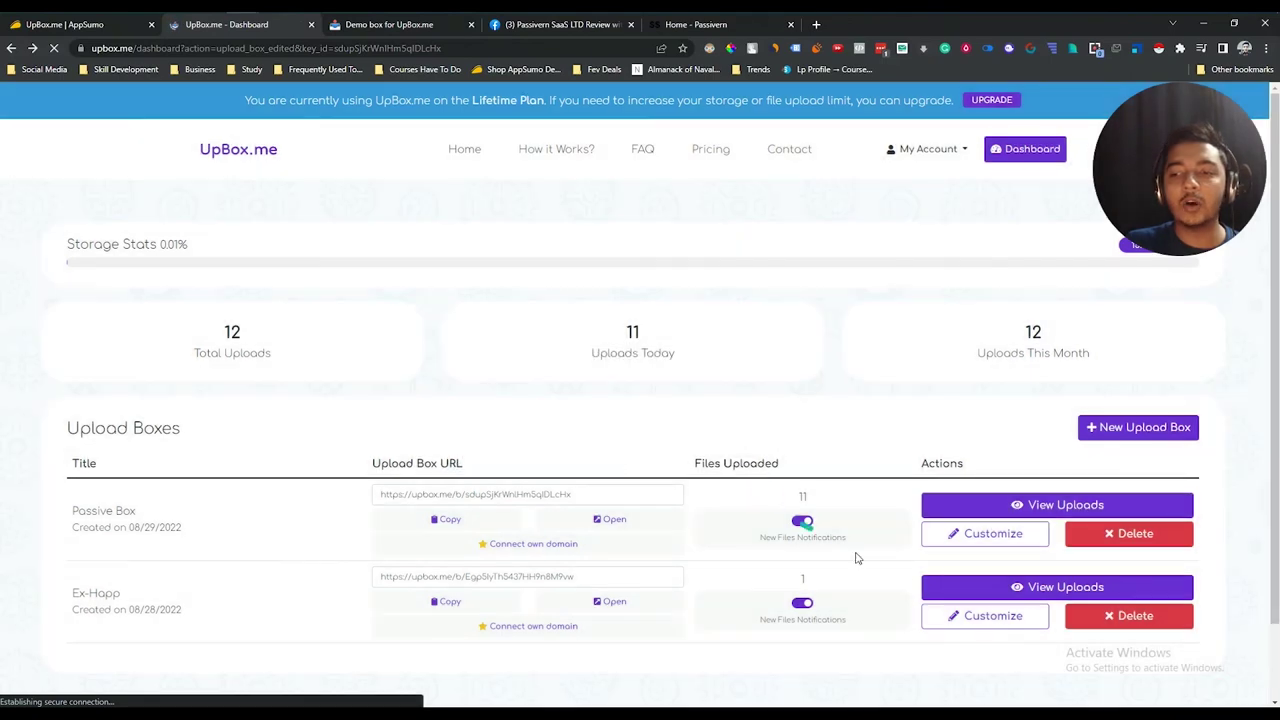
pyautogui.click(519, 546)
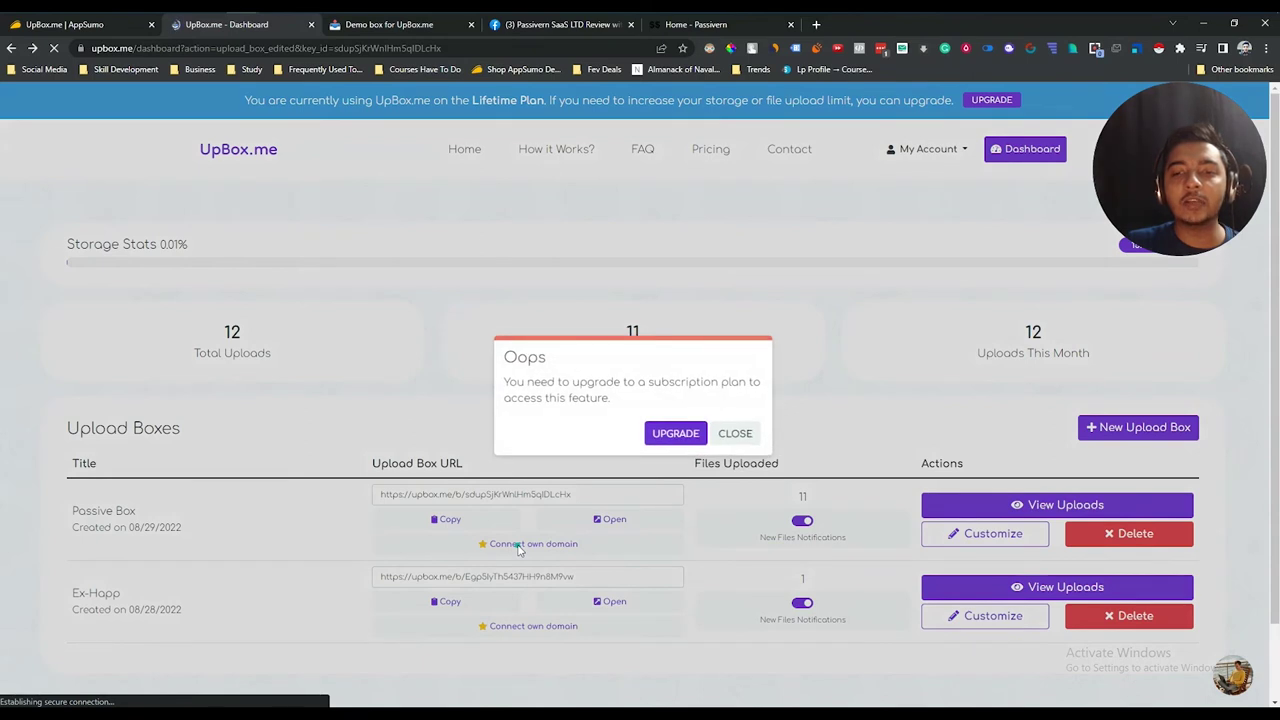
# Step: Dismiss the subscription upgrade notice and read the creator's reply about the custom domain feature in the UpBox.me reviews on AppSumo
pyautogui.moveTo(507, 381); pyautogui.dragTo(733, 399)
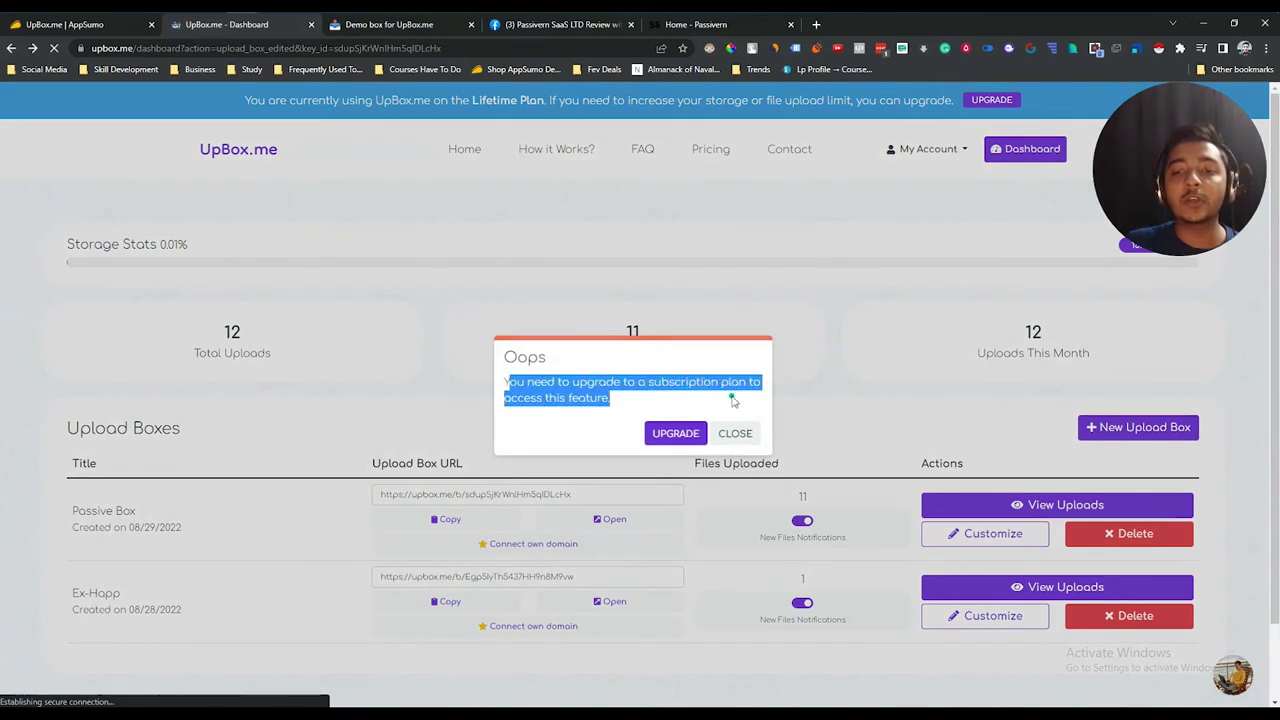
pyautogui.click(736, 433)
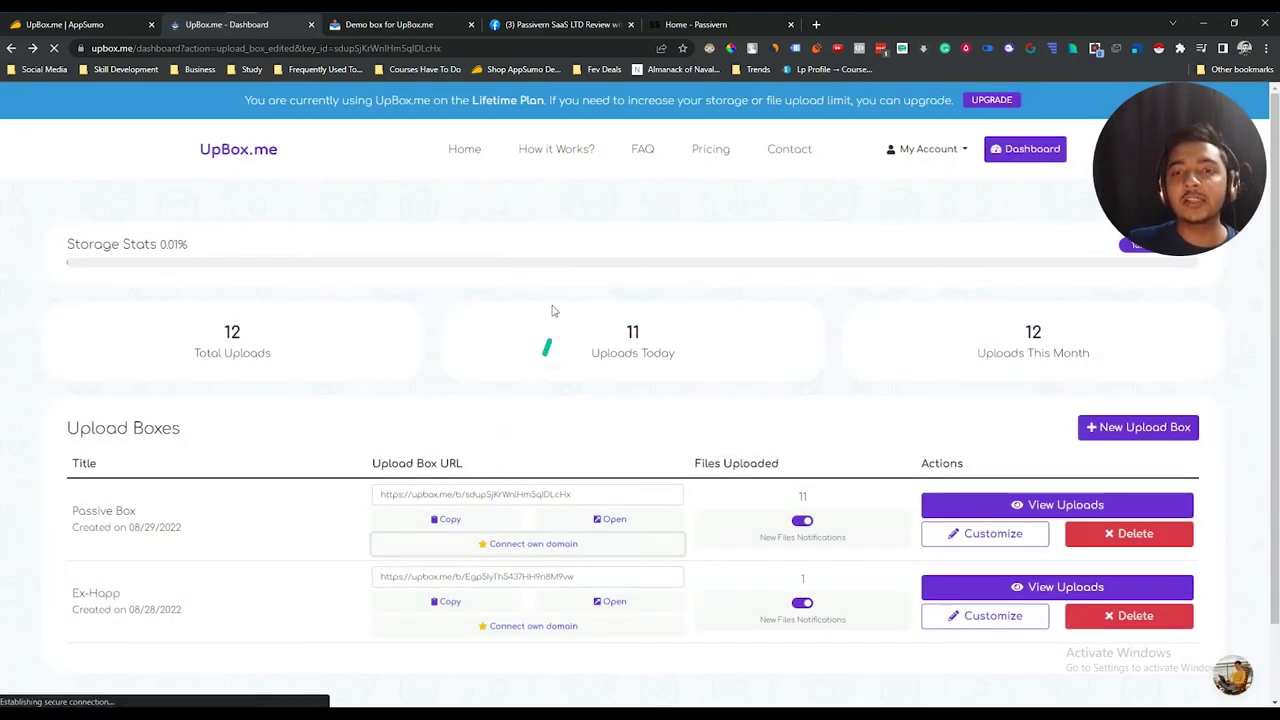
pyautogui.click(45, 22)
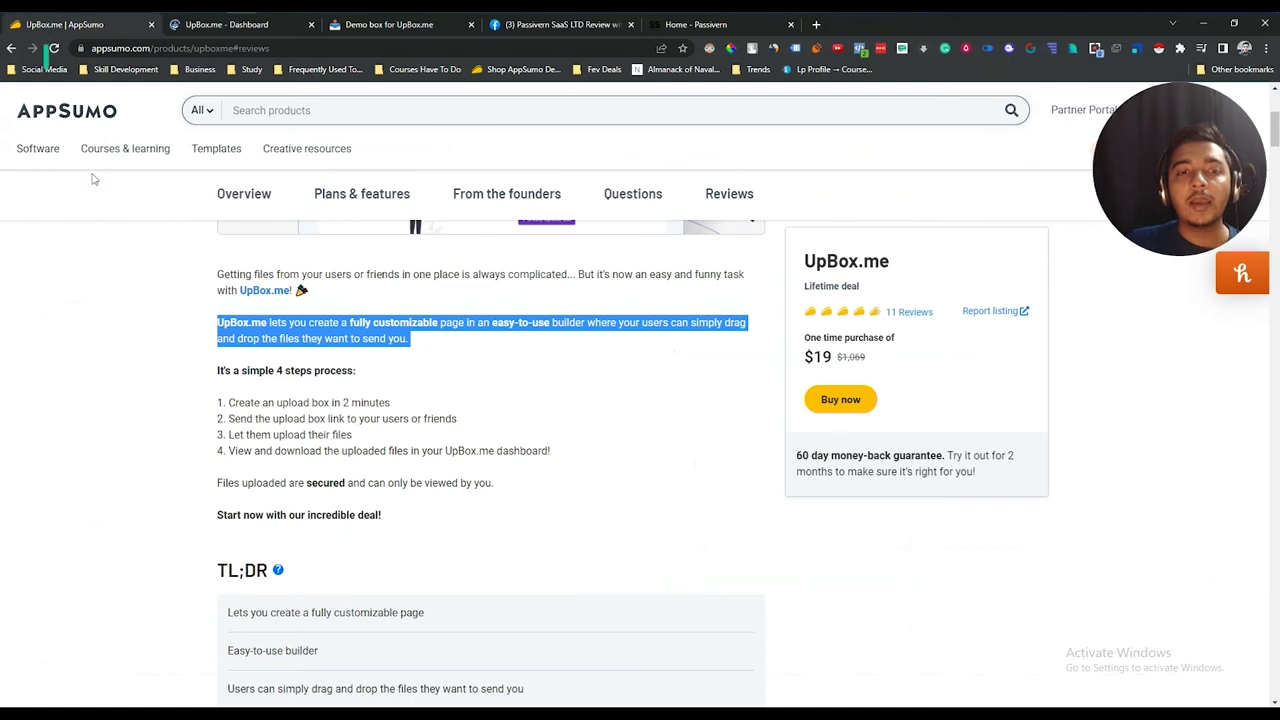
pyautogui.scroll(3, 178, 265)
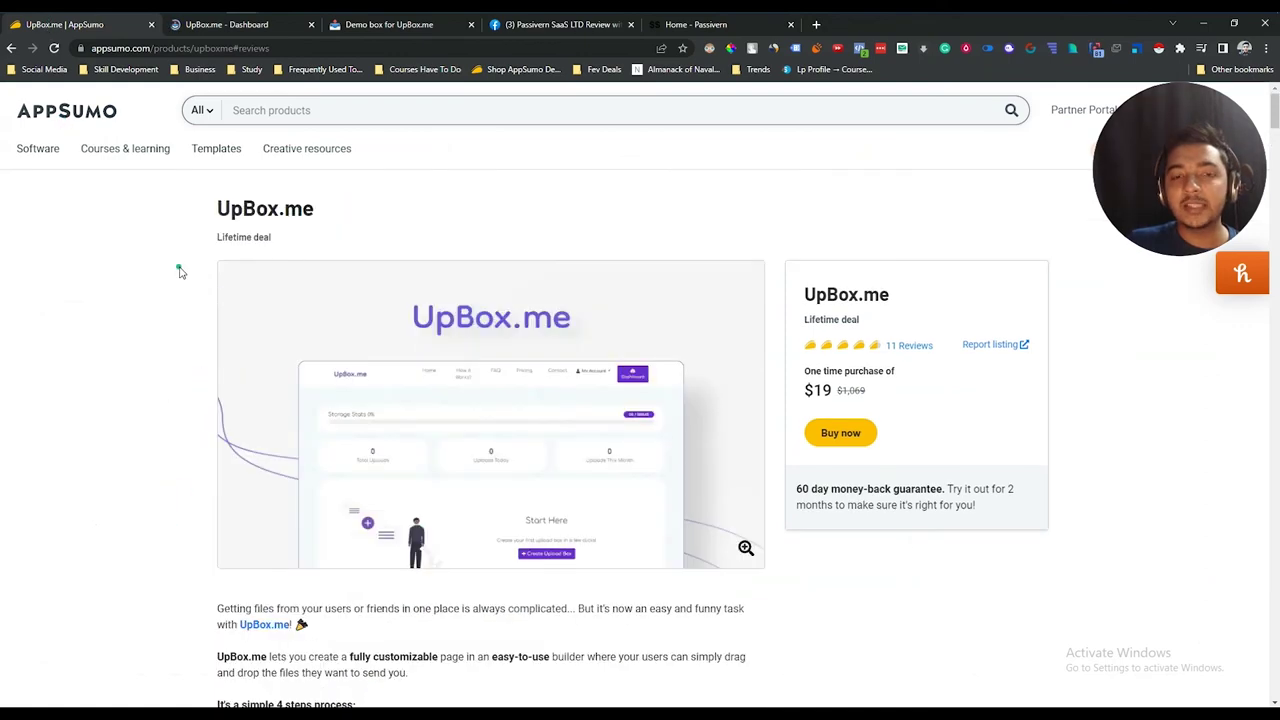
pyautogui.scroll(-15, 178, 270)
pyautogui.scroll(-15, 180, 272)
pyautogui.scroll(-15, 180, 272)
pyautogui.scroll(-3, 180, 272)
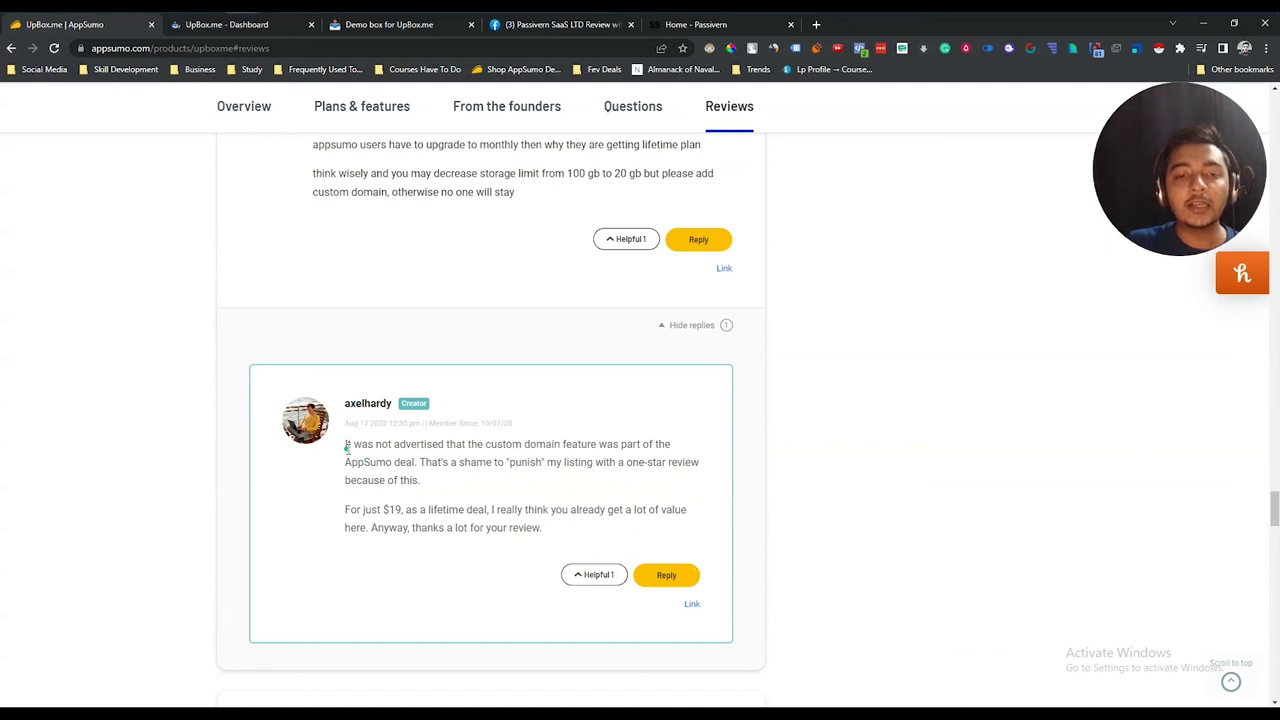
pyautogui.moveTo(345, 447); pyautogui.dragTo(606, 485)
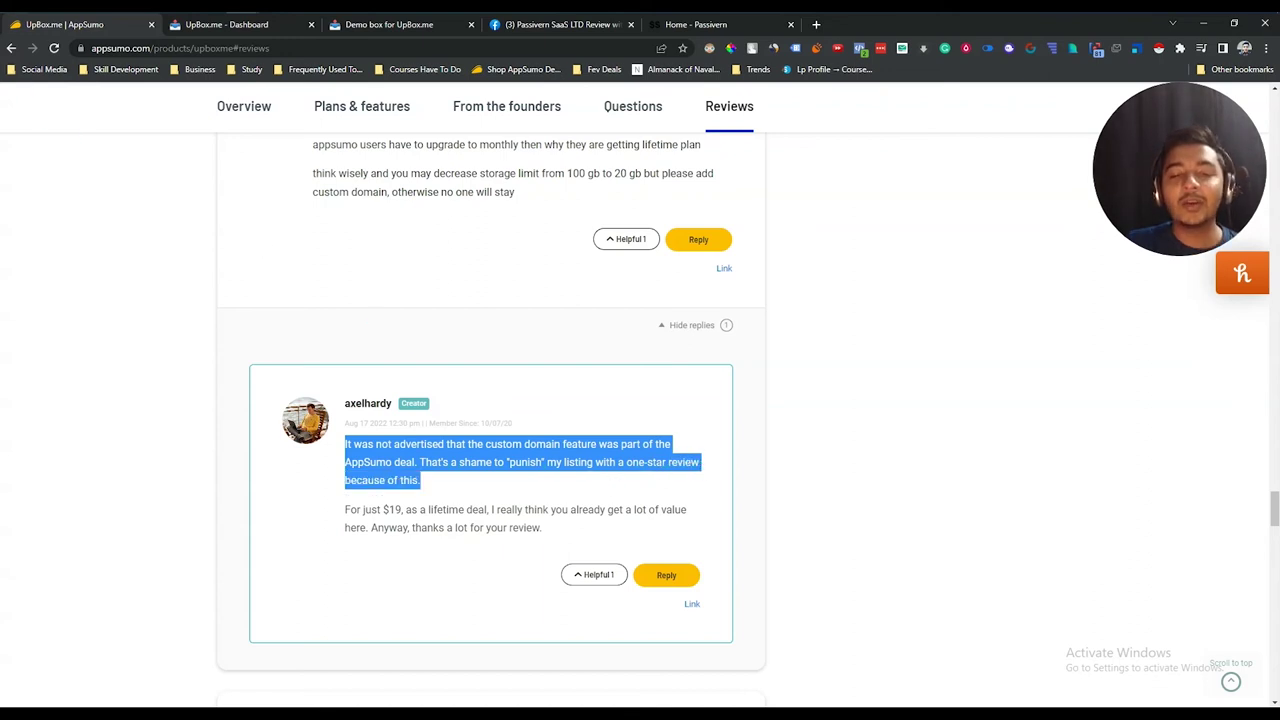
pyautogui.click(178, 557)
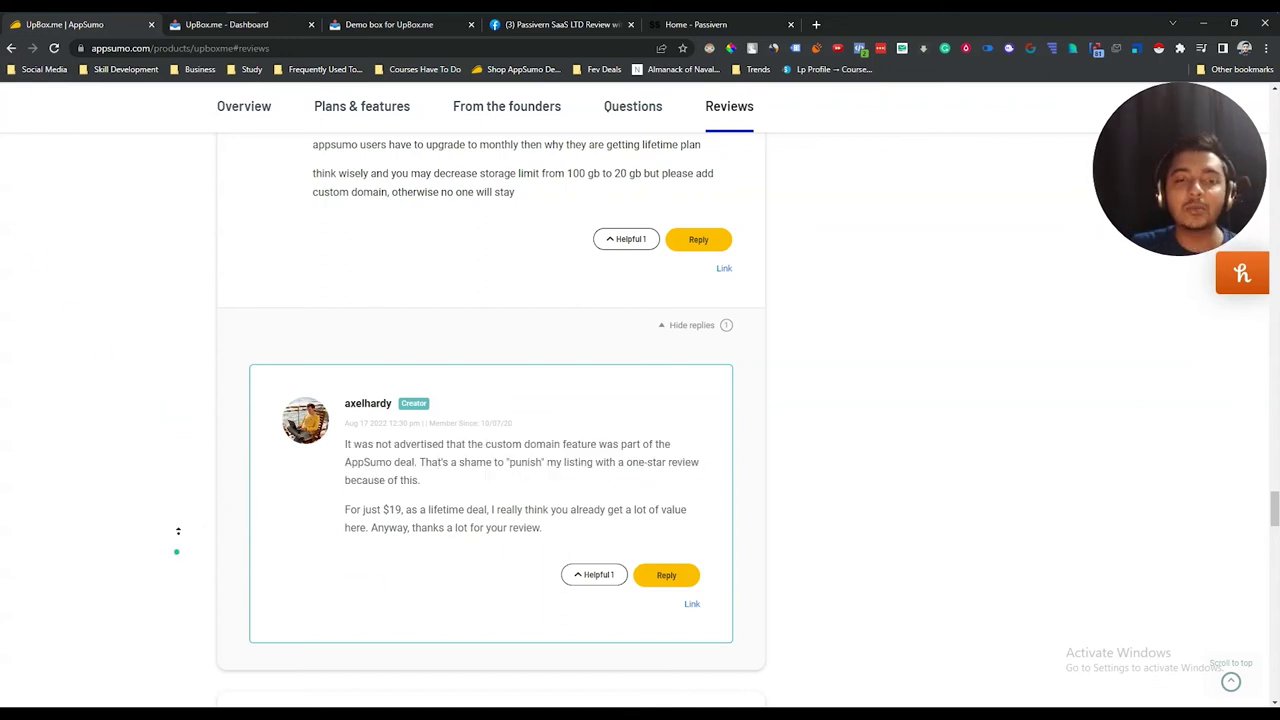
pyautogui.scroll(20, 215, 300)
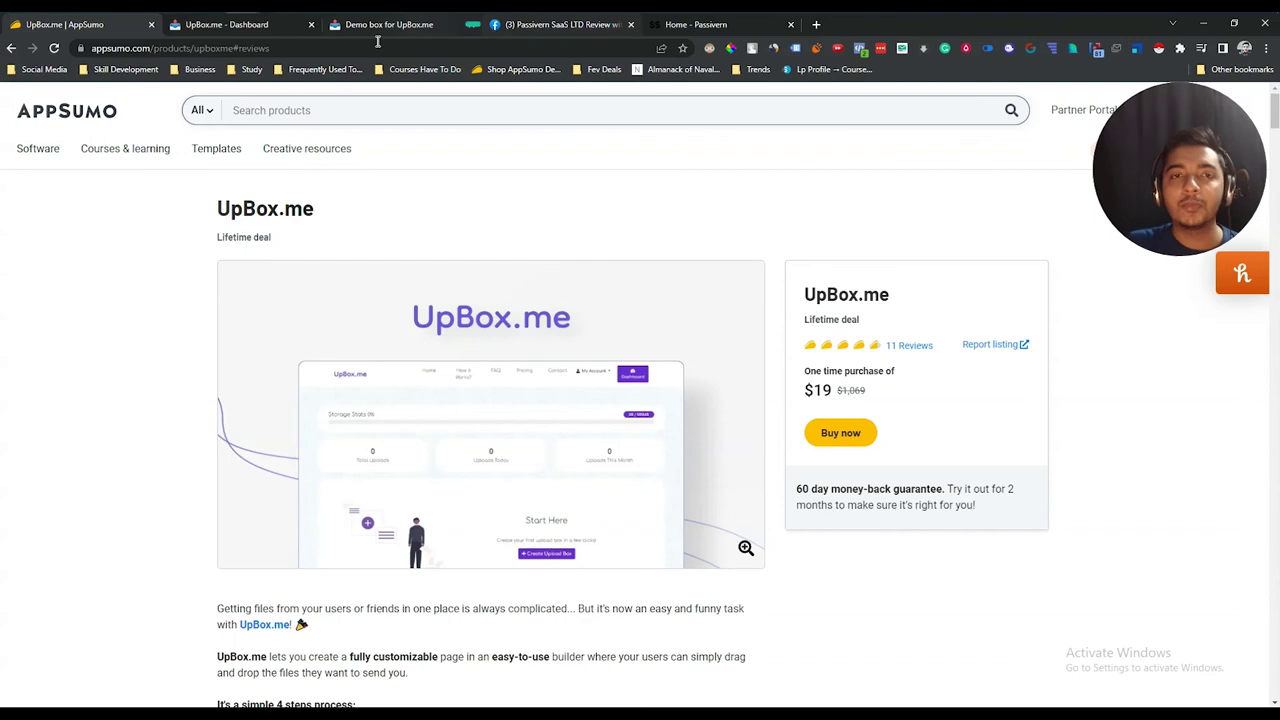
# Step: Revisit the UpBox.me dashboard, skim the AppSumo listing down to the founder's message and examine the one-time purchase price
pyautogui.click(255, 28)
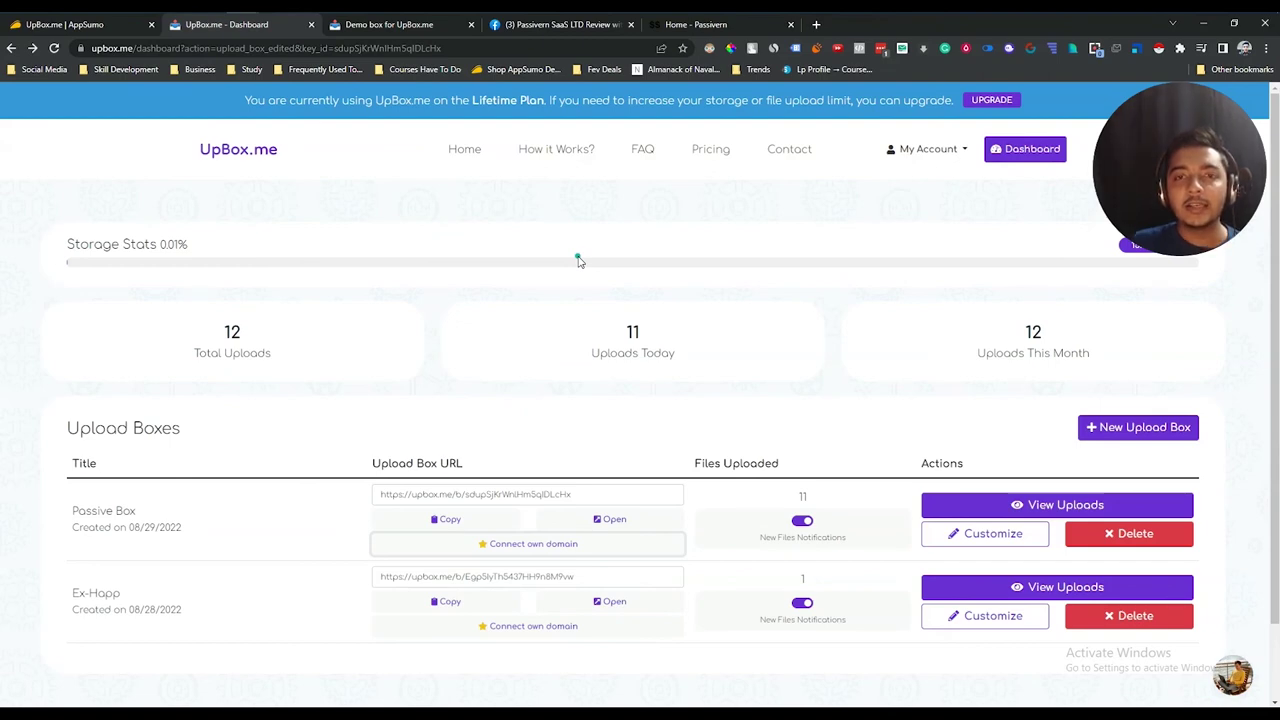
pyautogui.click(100, 26)
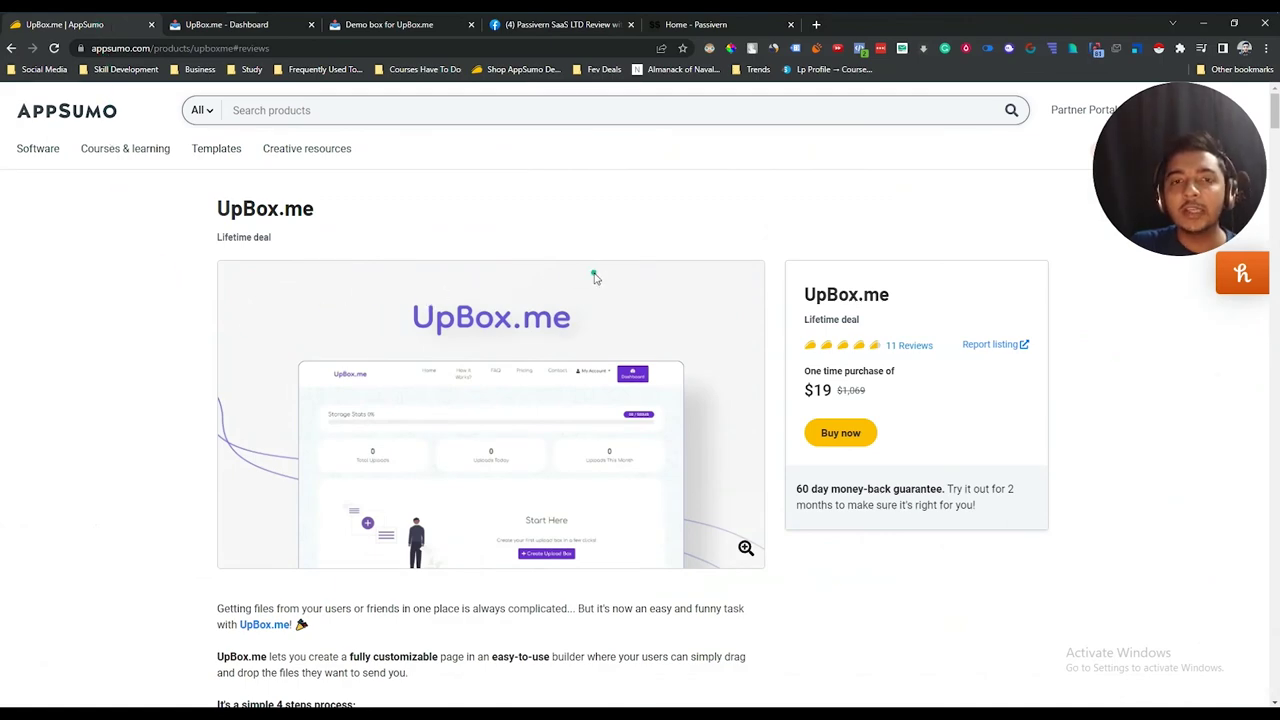
pyautogui.scroll(-15, 594, 277)
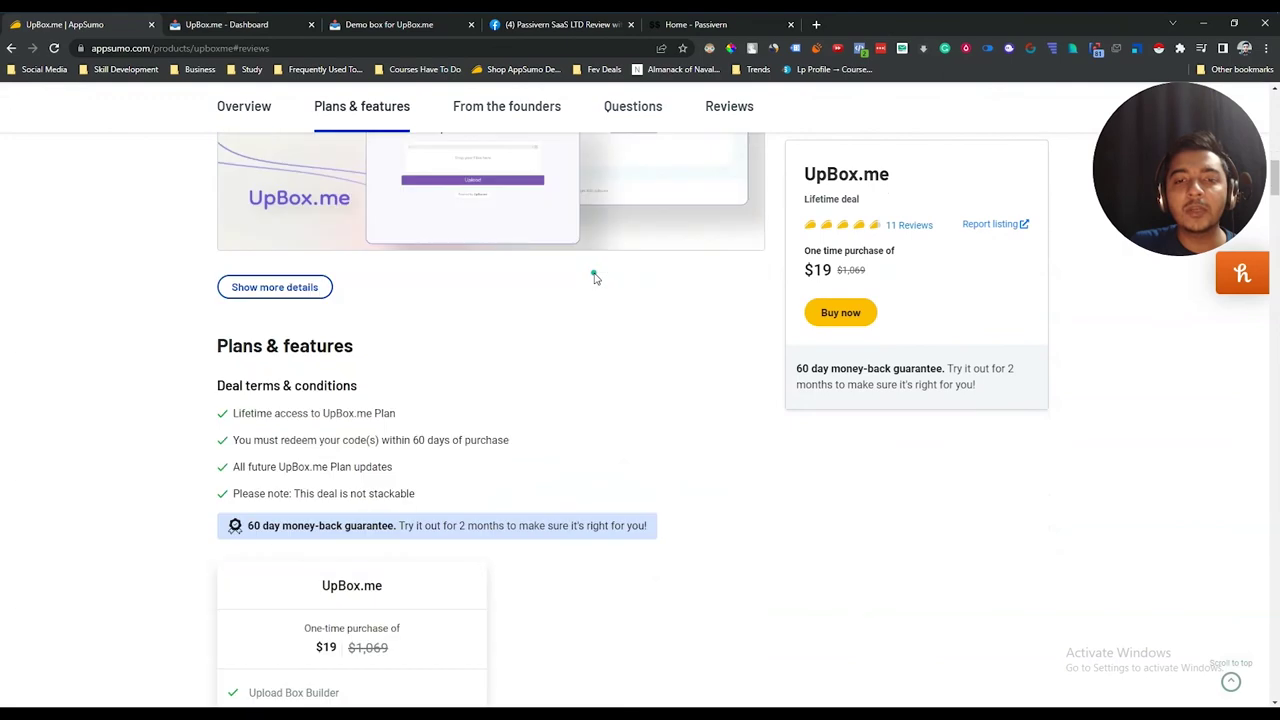
pyautogui.scroll(-4, 594, 277)
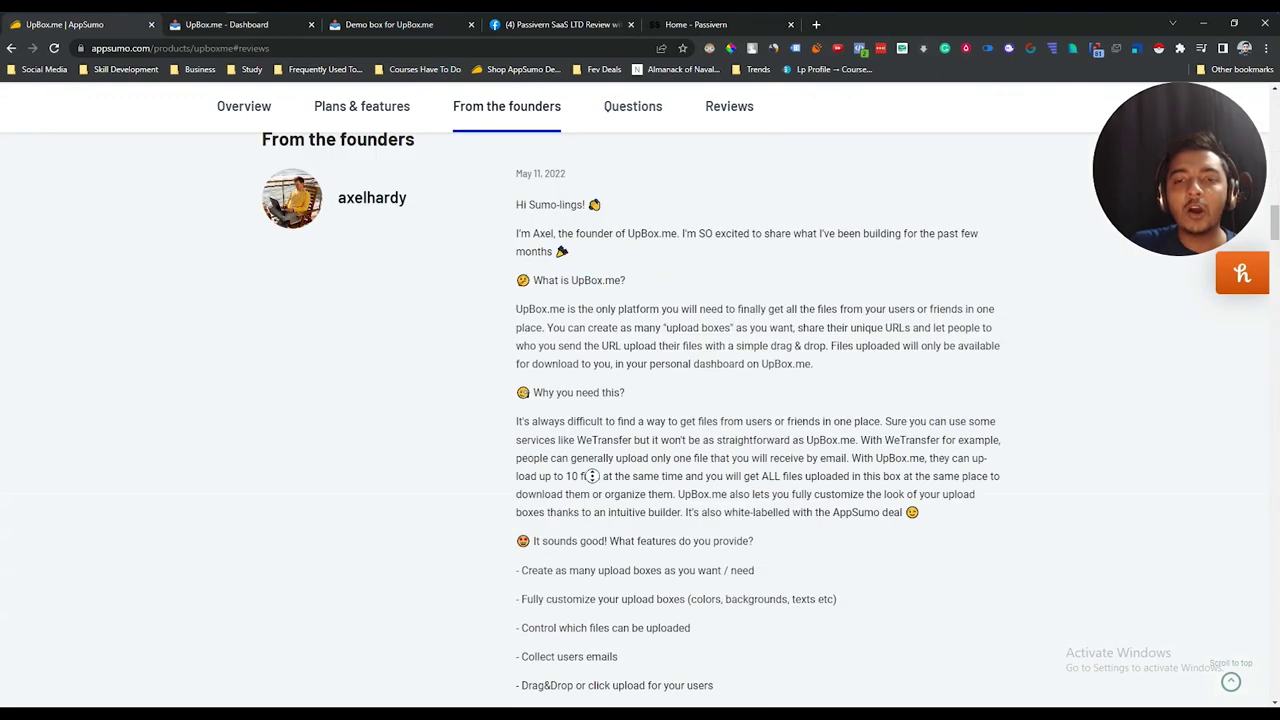
pyautogui.scroll(15, 591, 476)
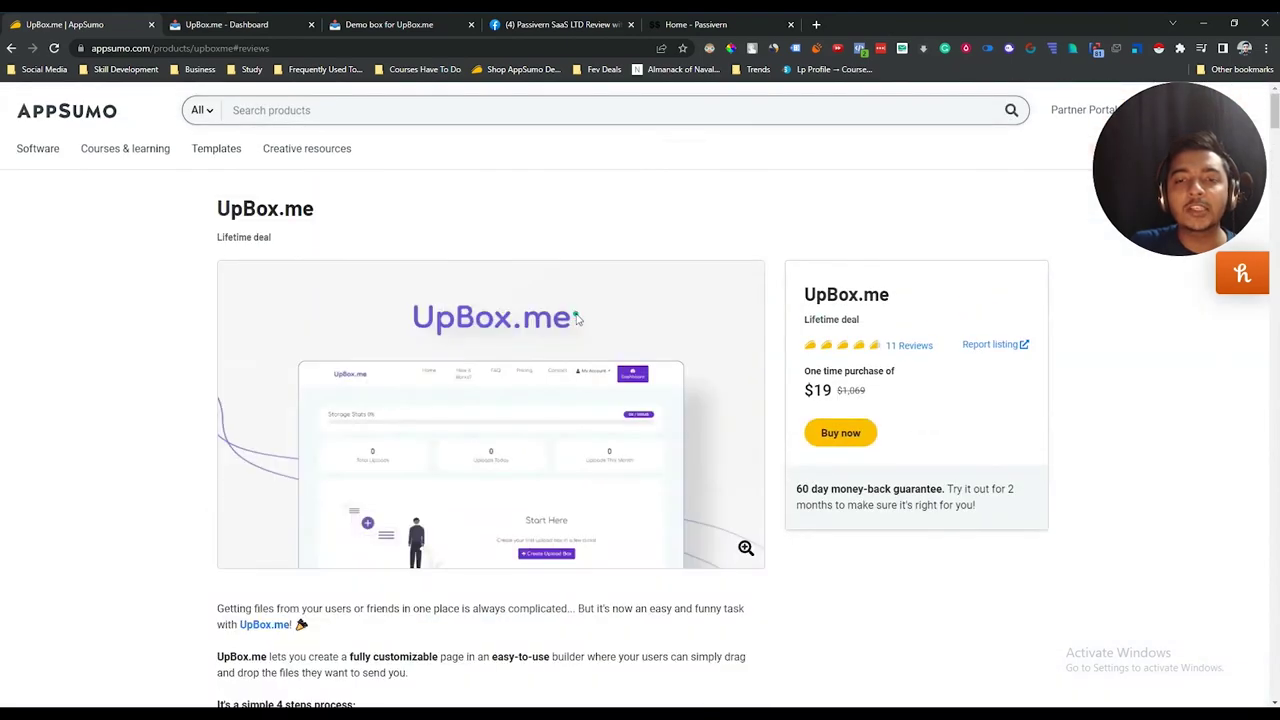
pyautogui.moveTo(811, 390); pyautogui.dragTo(833, 391)
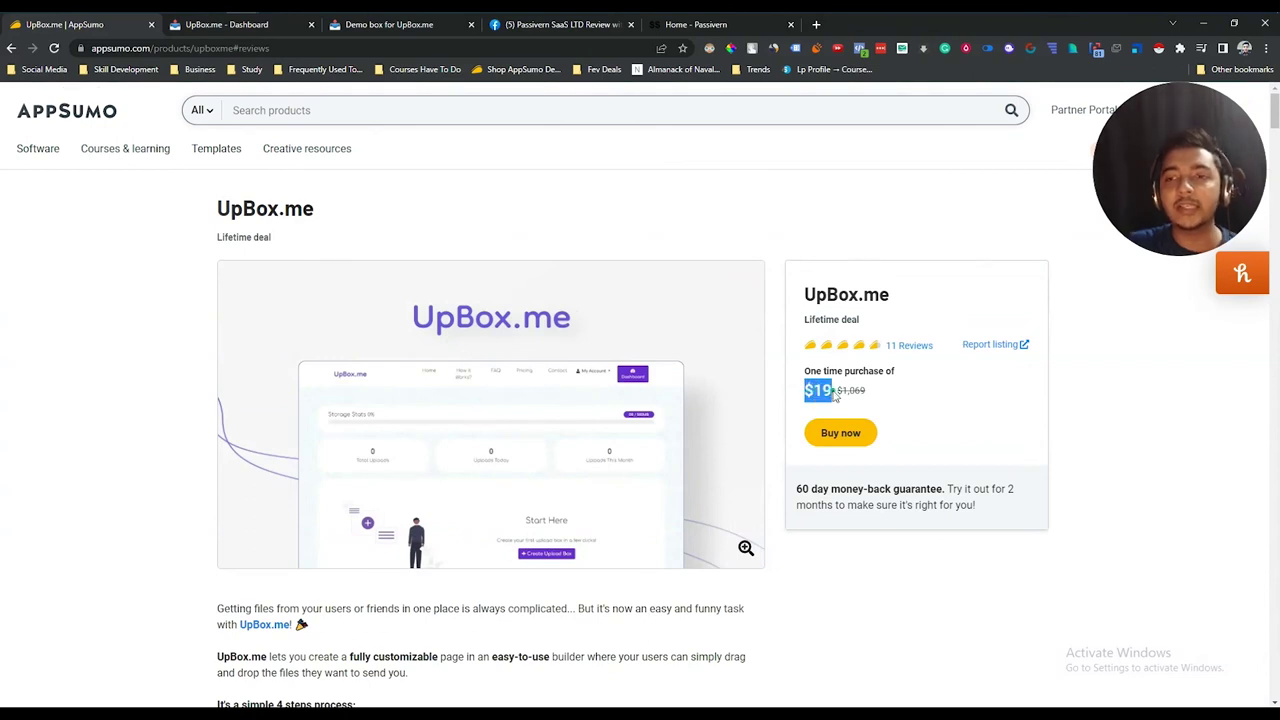
pyautogui.click(835, 396)
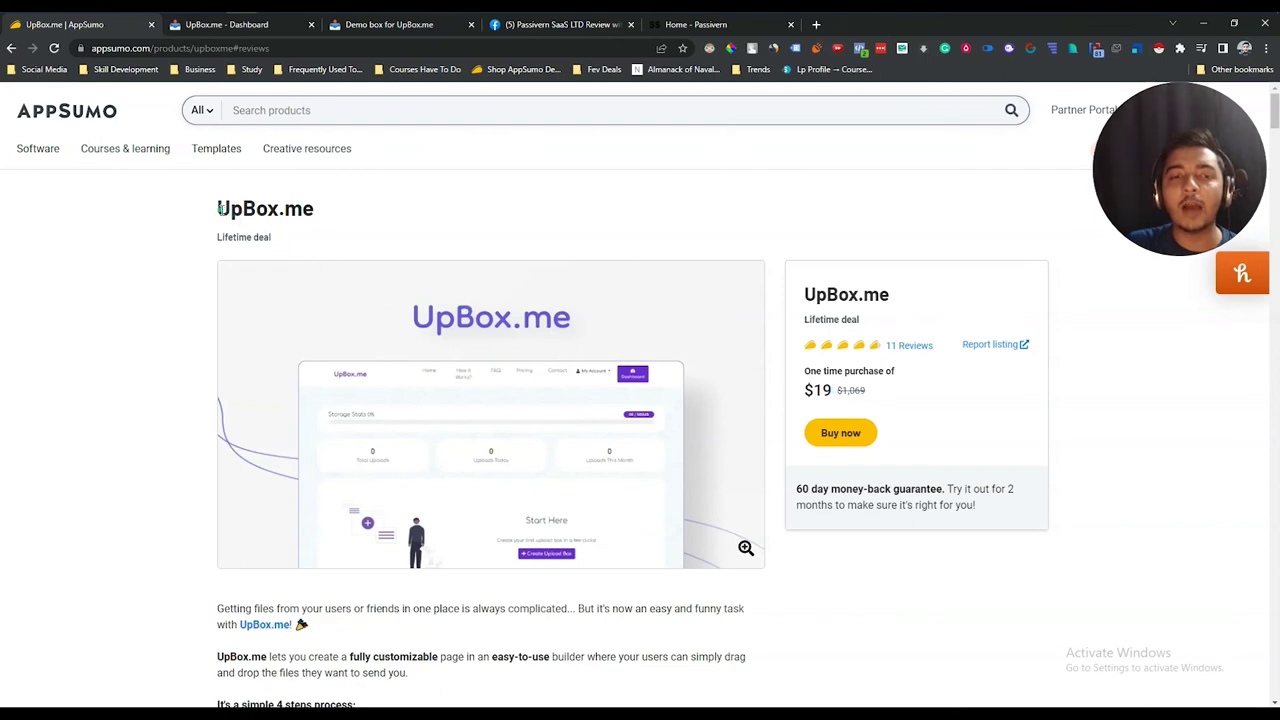
# Step: Review the UpBox.me listing's TL;DR, deal terms and included plan features, and return to its beginning
pyautogui.moveTo(220, 208); pyautogui.dragTo(347, 225)
pyautogui.click(347, 225)
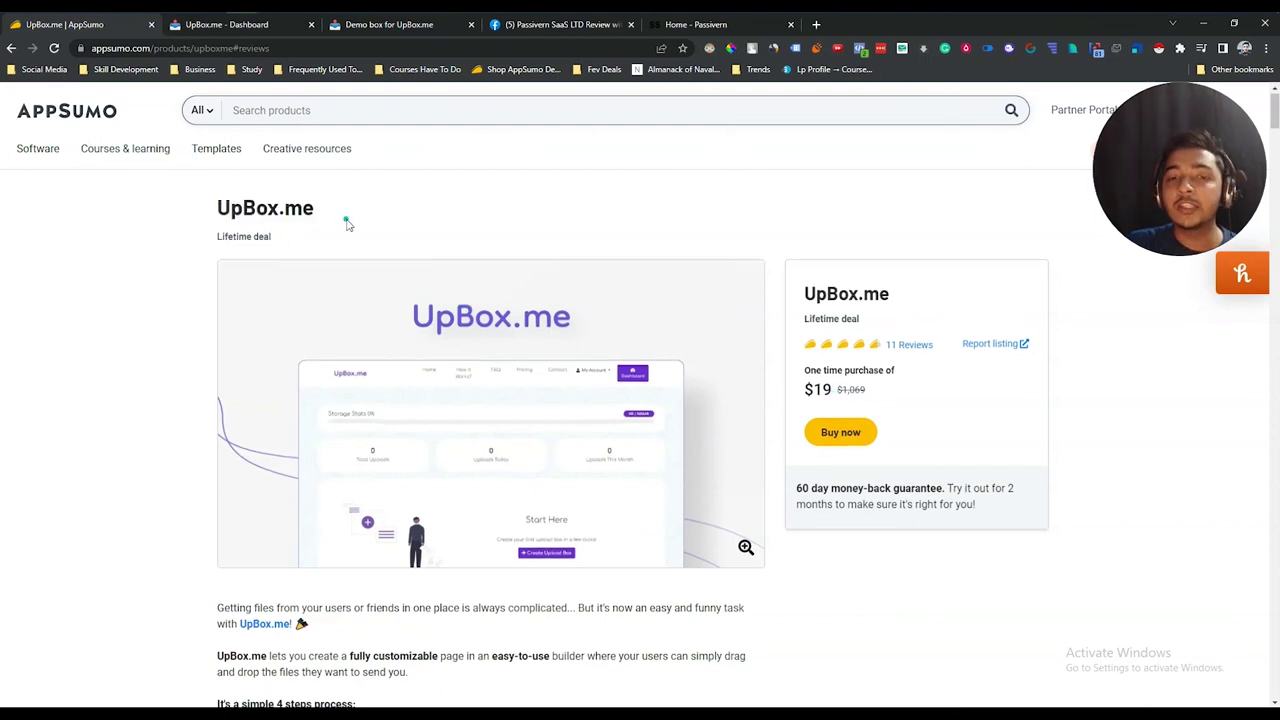
pyautogui.scroll(-7, 347, 225)
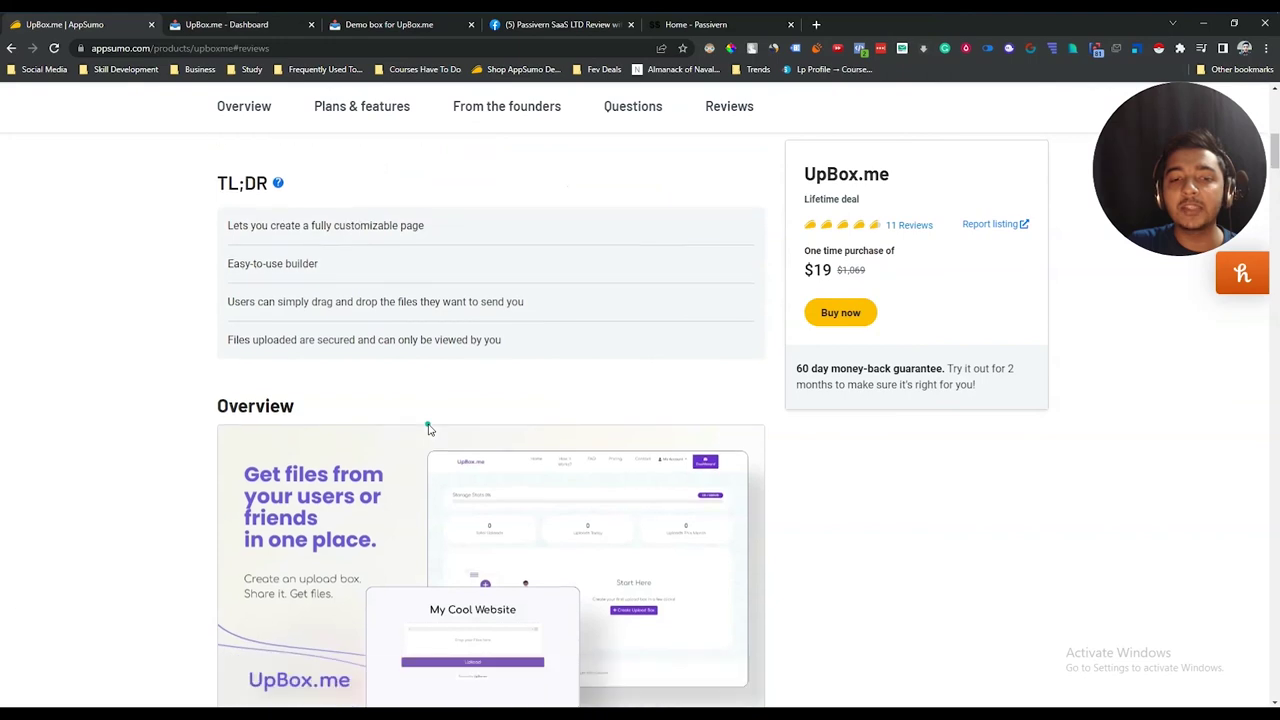
pyautogui.scroll(-5, 428, 428)
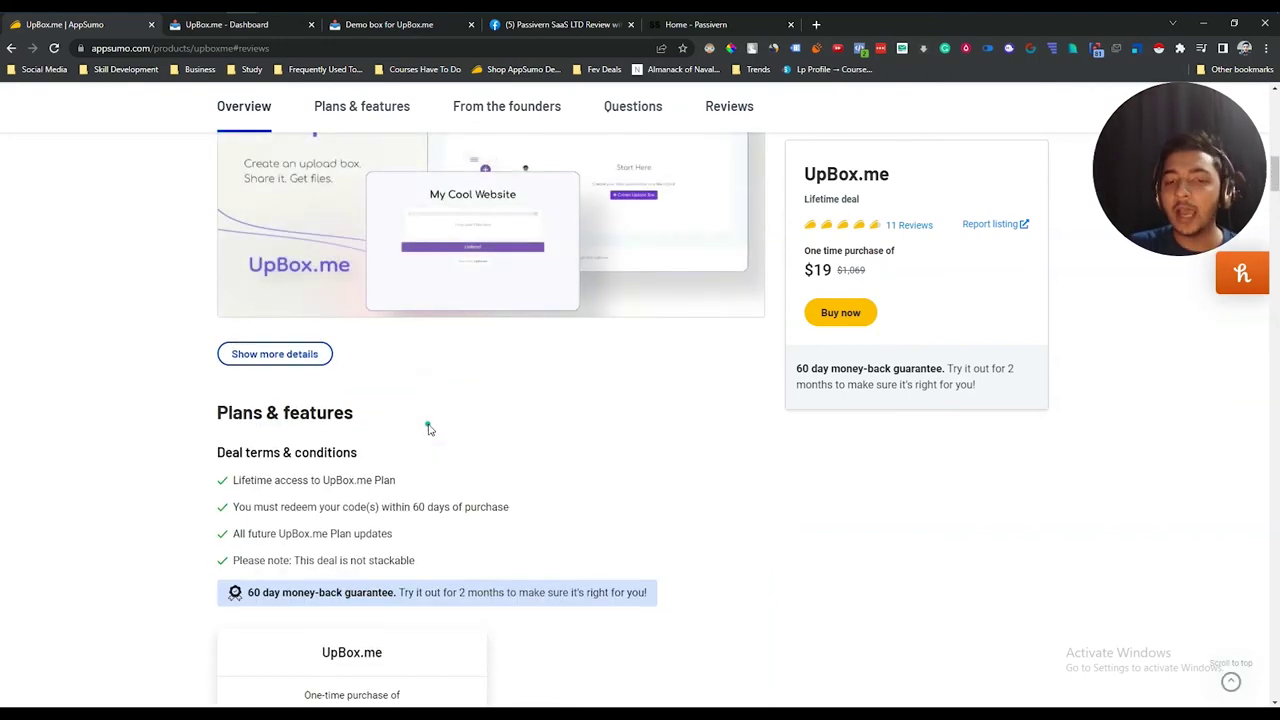
pyautogui.scroll(-3, 428, 428)
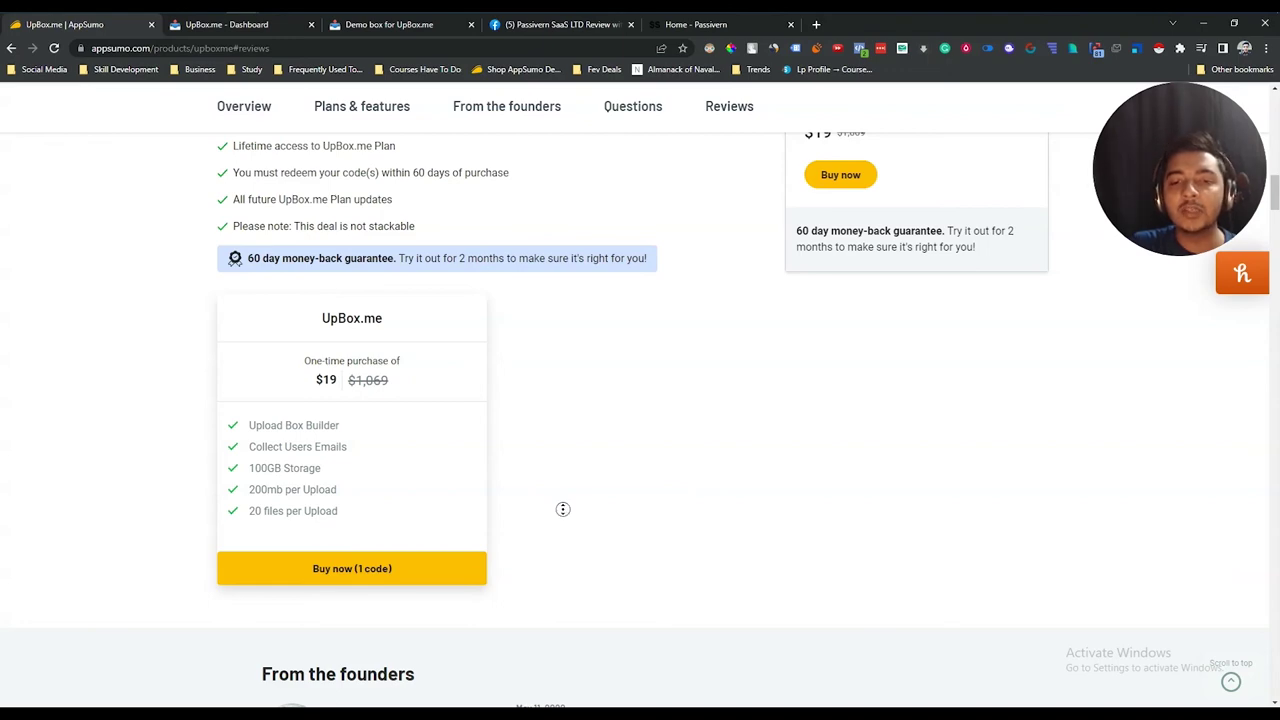
pyautogui.scroll(10, 563, 509)
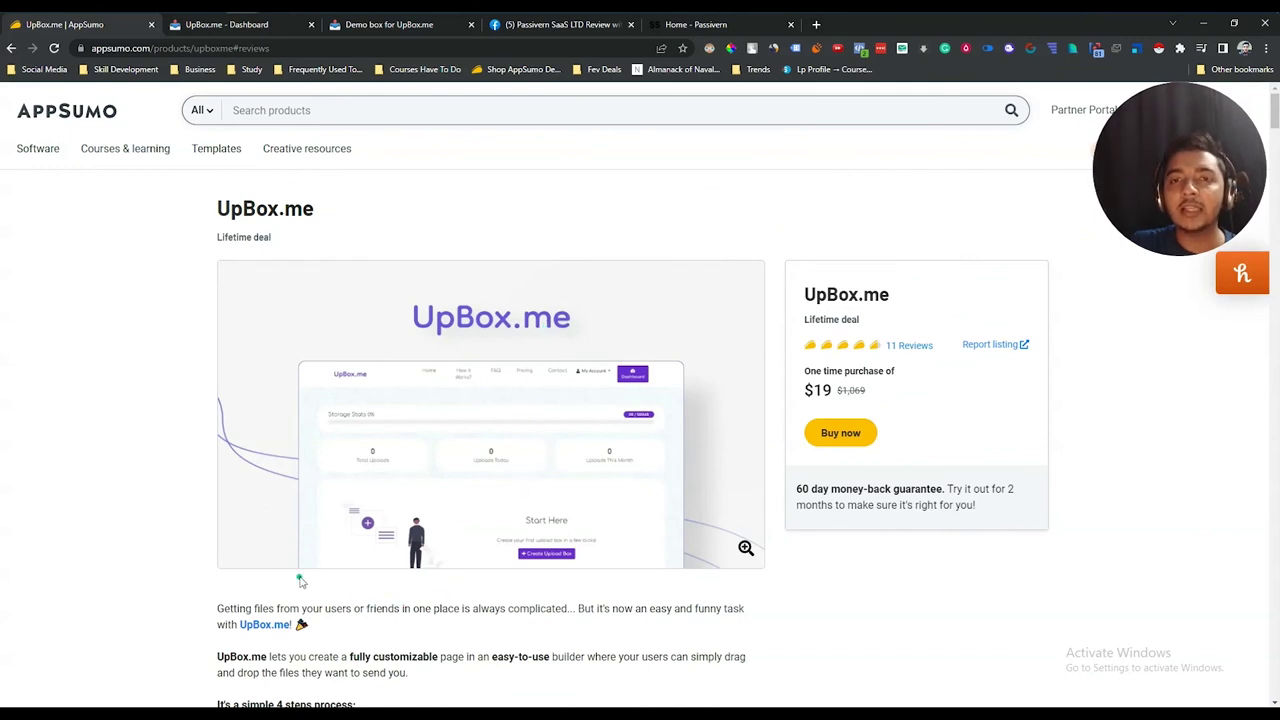
# Step: View the Passivern home page and the Passivern SaaS LTD Review page on Facebook, and return to the UpBox.me listing
pyautogui.click(716, 33)
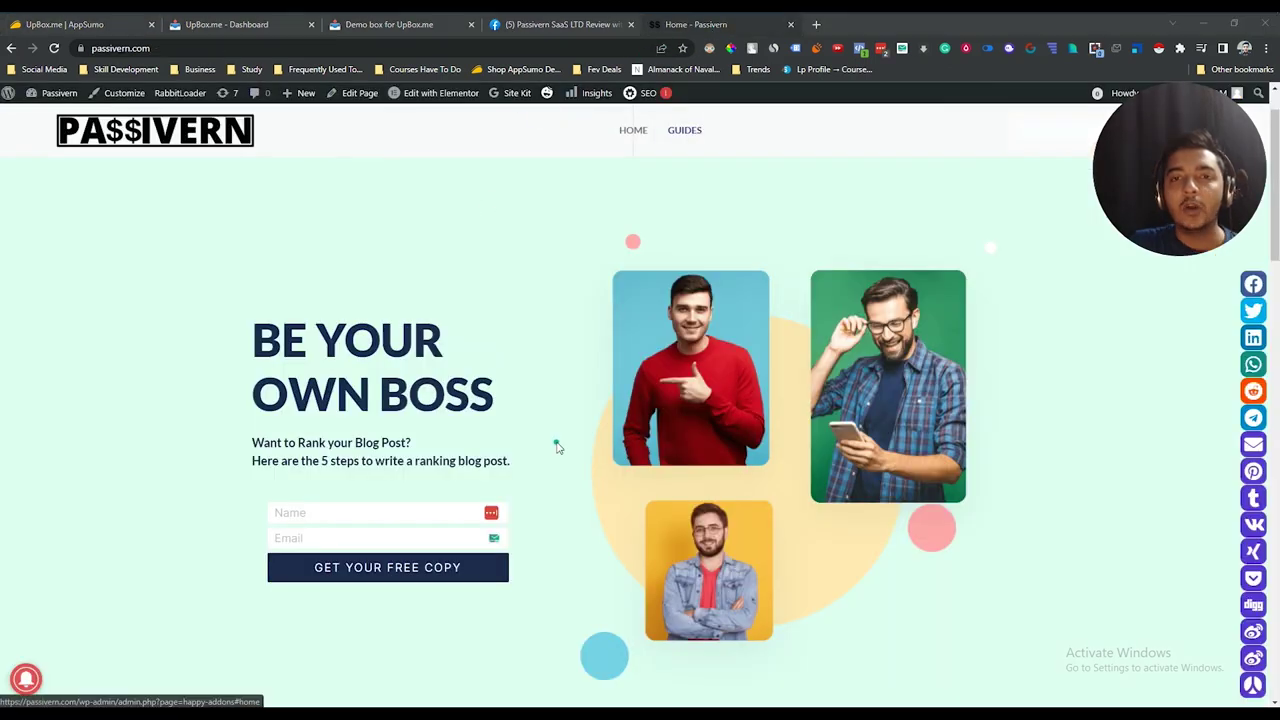
pyautogui.click(557, 27)
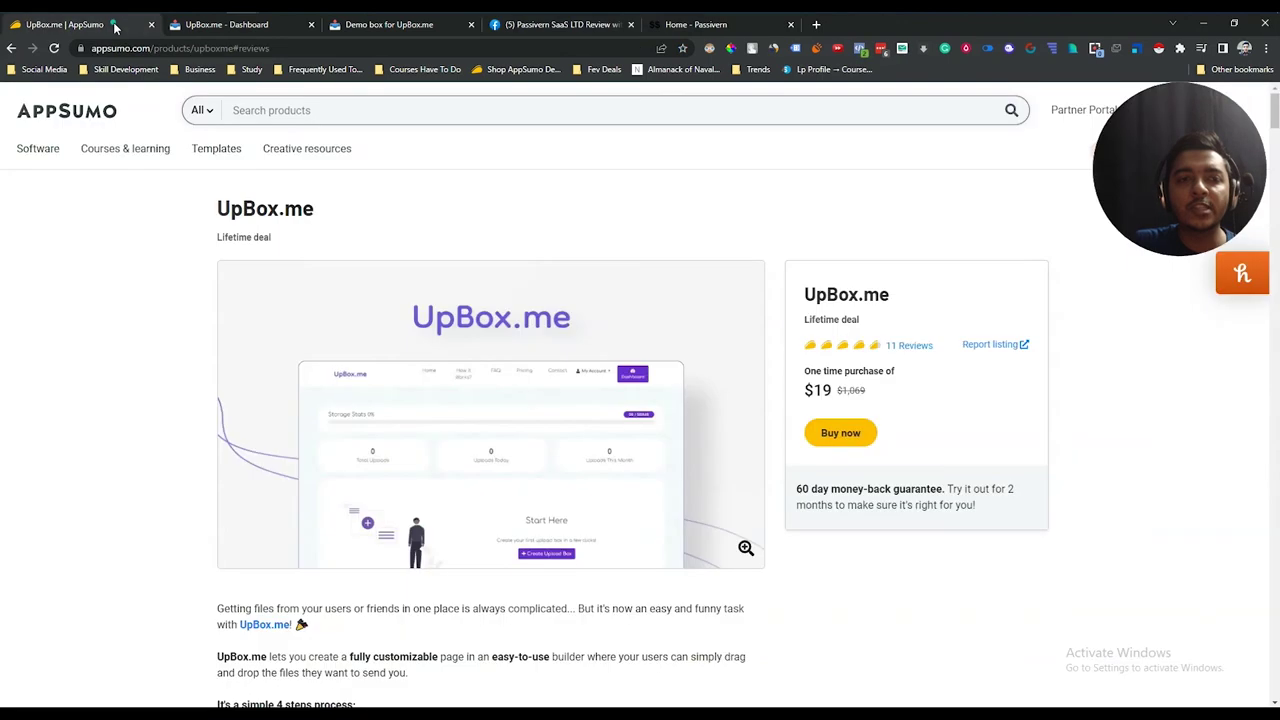
pyautogui.click(115, 27)
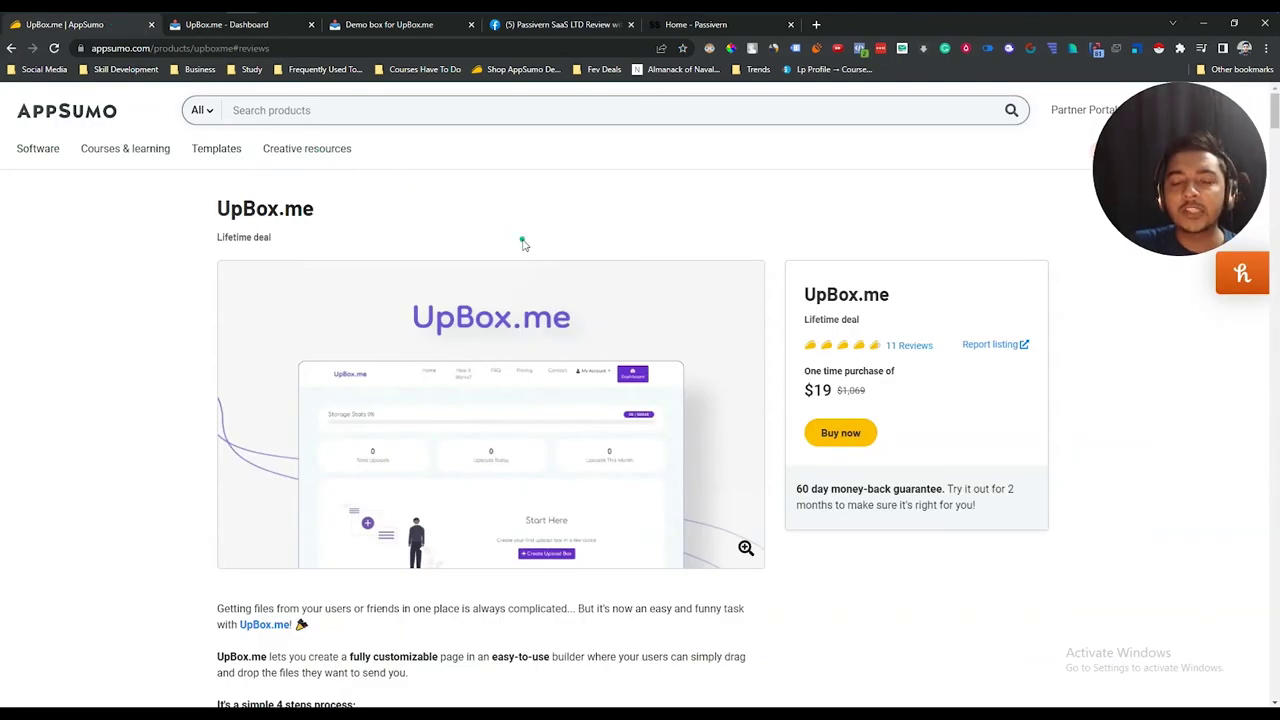